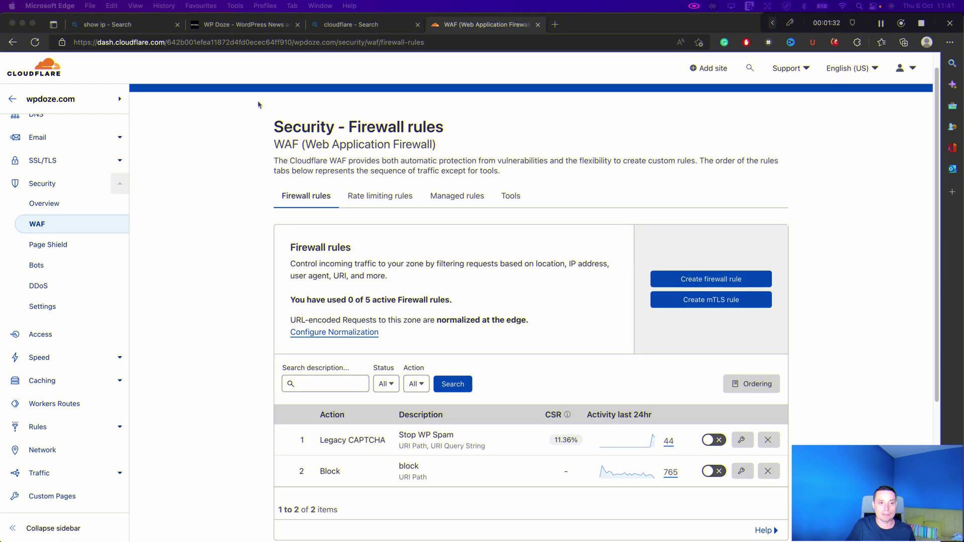
- After reviewing the two existing firewall rules, switch to the wpdoze.com website tab
{"action": "left_click", "coordinate": [227, 23]}
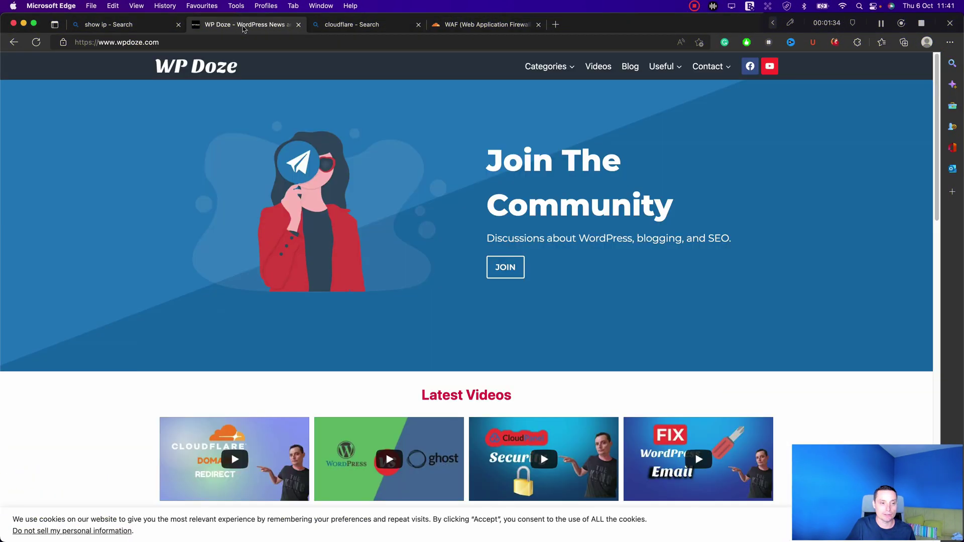
- Browse the wpdoze.com homepage, then go back to the Cloudflare Firewall rules page
{"action": "scroll", "coordinate": [366, 150], "scroll_direction": "down", "scroll_amount": 1}
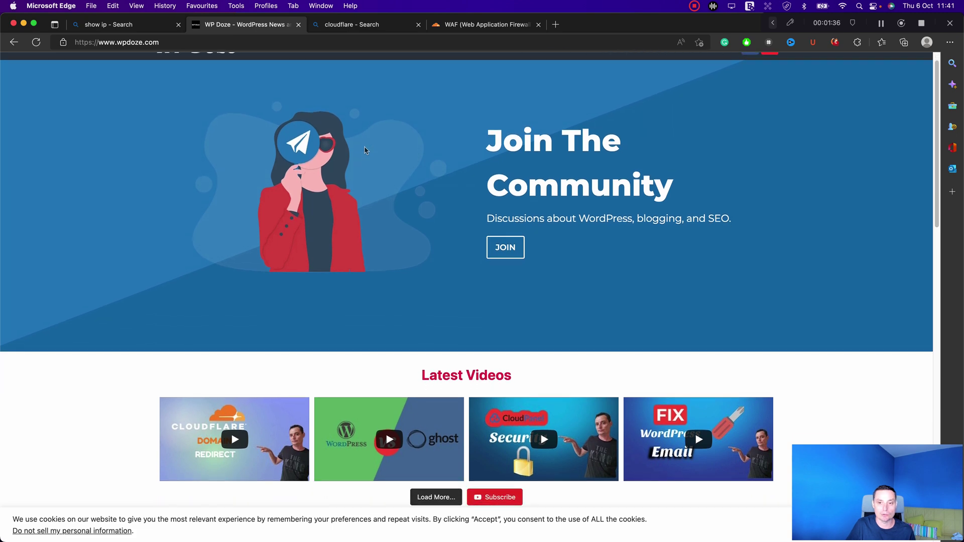
{"action": "scroll", "coordinate": [365, 151], "scroll_direction": "up", "scroll_amount": 1}
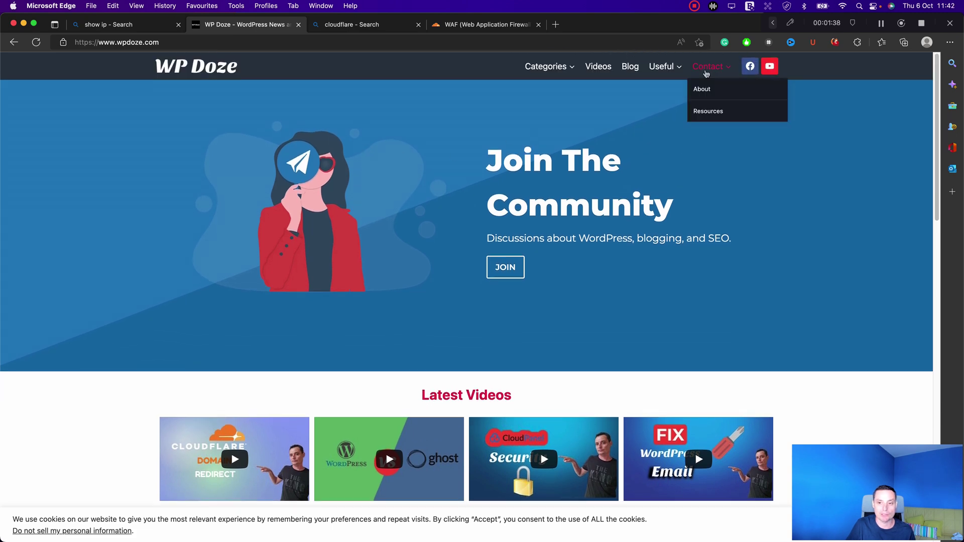
{"action": "scroll", "coordinate": [459, 255], "scroll_direction": "down", "scroll_amount": 1}
{"action": "scroll", "coordinate": [459, 255], "scroll_direction": "down", "scroll_amount": 10}
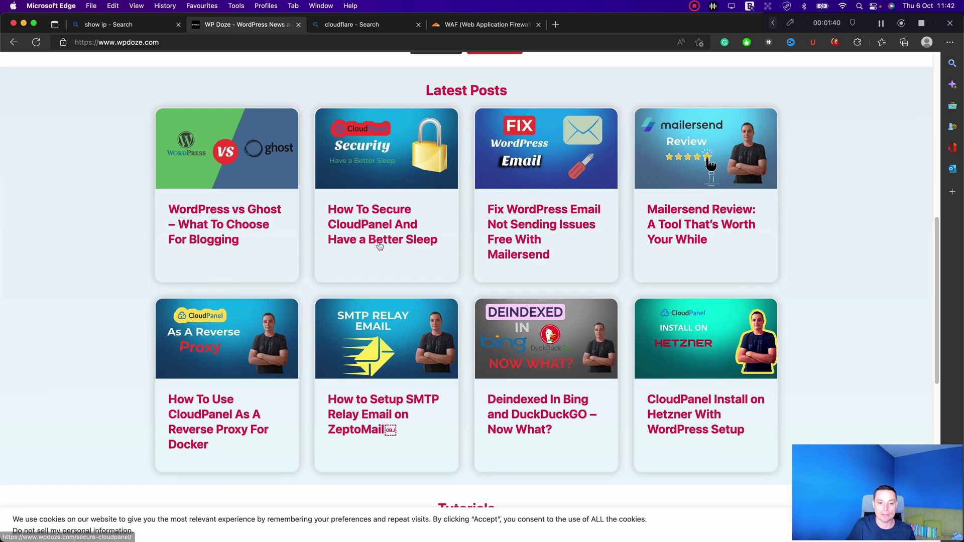
{"action": "scroll", "coordinate": [380, 244], "scroll_direction": "up", "scroll_amount": 10}
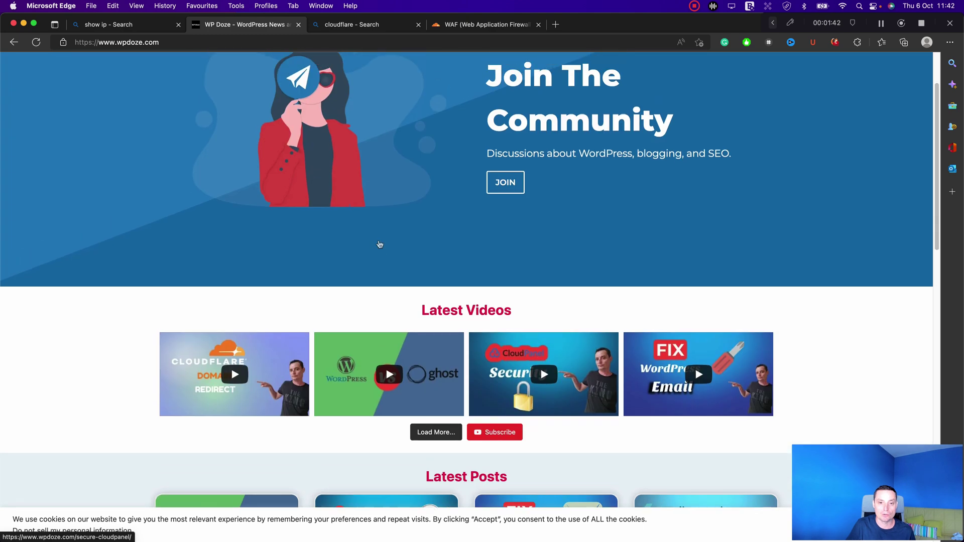
{"action": "scroll", "coordinate": [451, 205], "scroll_direction": "down", "scroll_amount": 1}
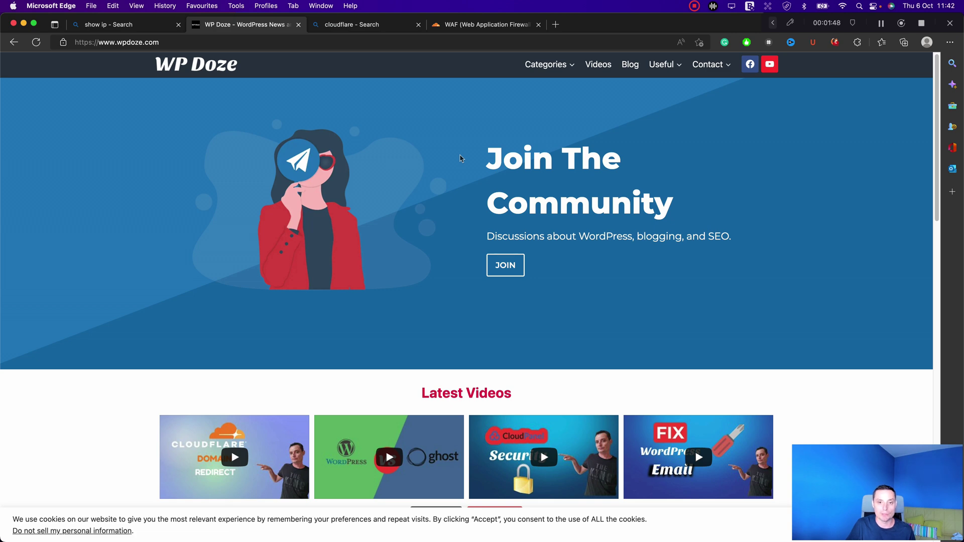
{"action": "left_click", "coordinate": [480, 25]}
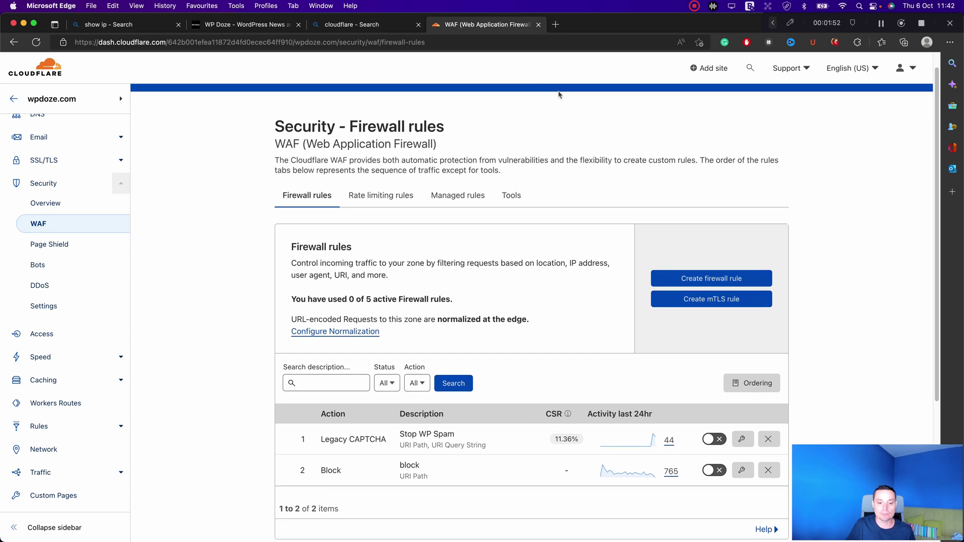
{"action": "scroll", "coordinate": [573, 106], "scroll_direction": "down", "scroll_amount": 1}
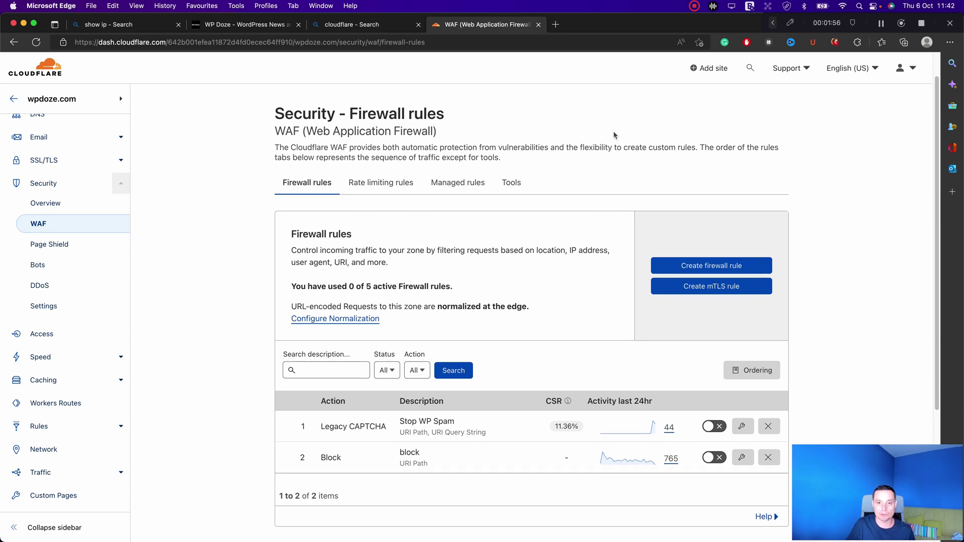
{"action": "scroll", "coordinate": [614, 136], "scroll_direction": "down", "scroll_amount": 2}
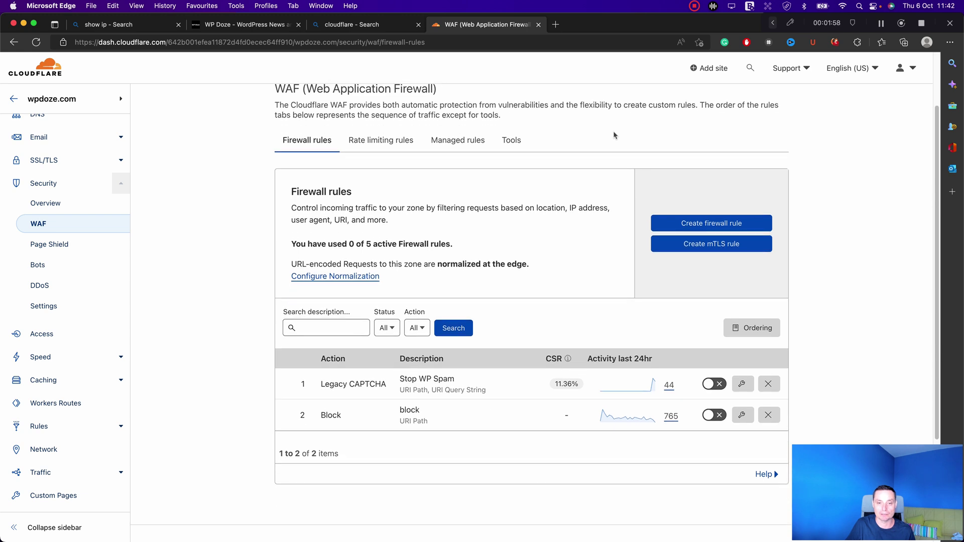
{"action": "scroll", "coordinate": [614, 135], "scroll_direction": "down", "scroll_amount": 1}
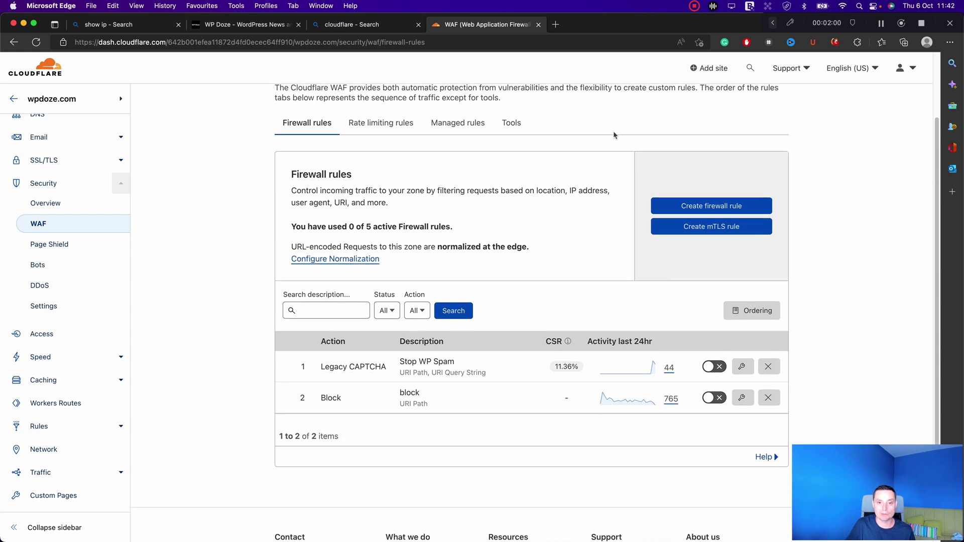
{"action": "scroll", "coordinate": [614, 135], "scroll_direction": "down", "scroll_amount": 1}
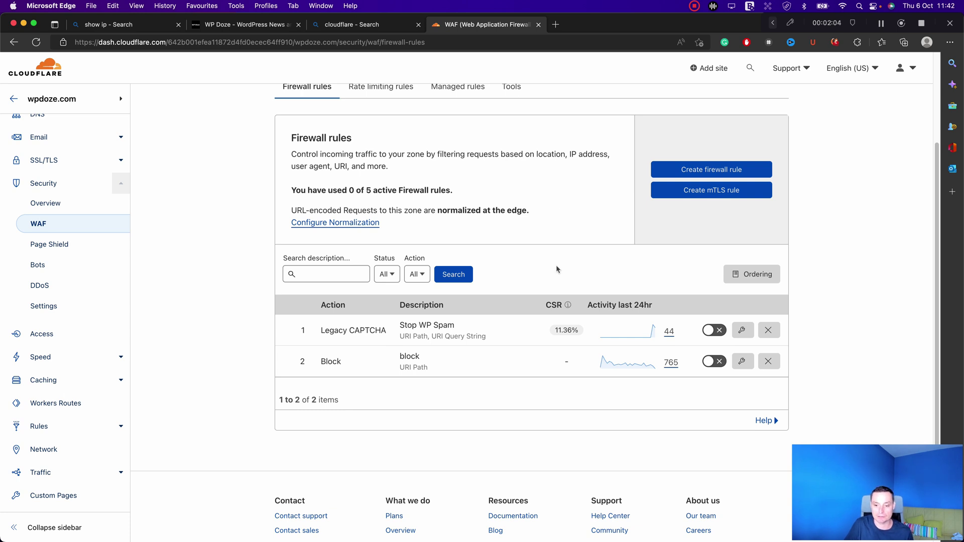
{"action": "scroll", "coordinate": [556, 270], "scroll_direction": "up", "scroll_amount": 4}
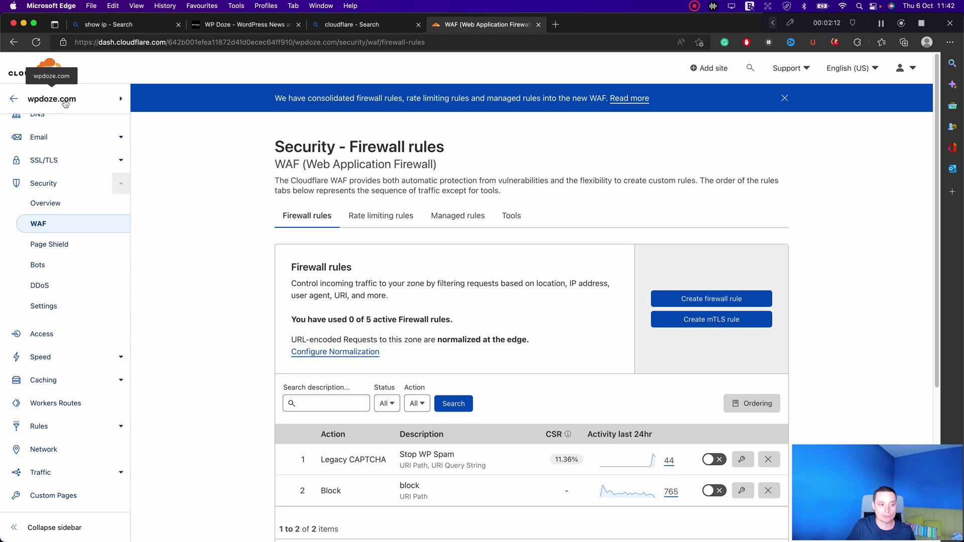
{"action": "left_click", "coordinate": [54, 227]}
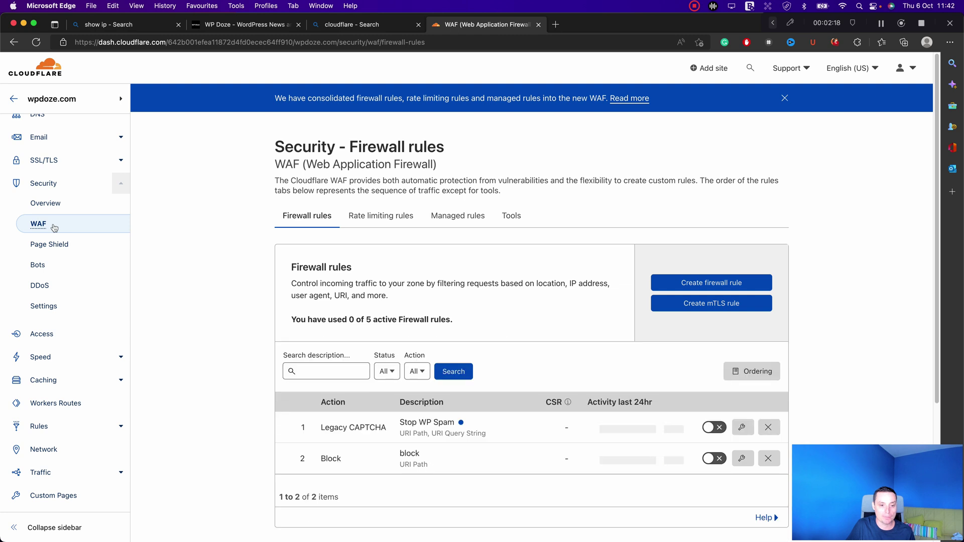
{"action": "scroll", "coordinate": [509, 221], "scroll_direction": "down", "scroll_amount": 5}
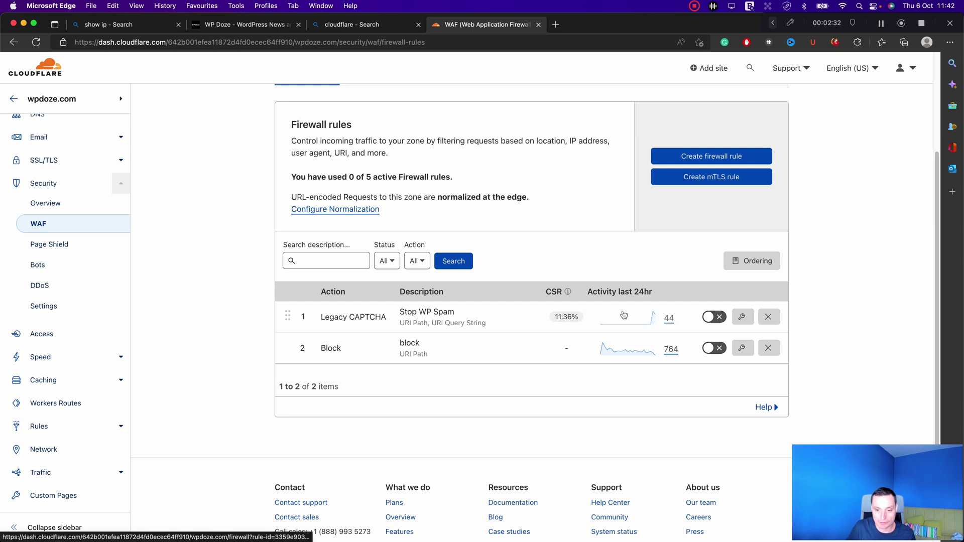
{"action": "left_click", "coordinate": [624, 315]}
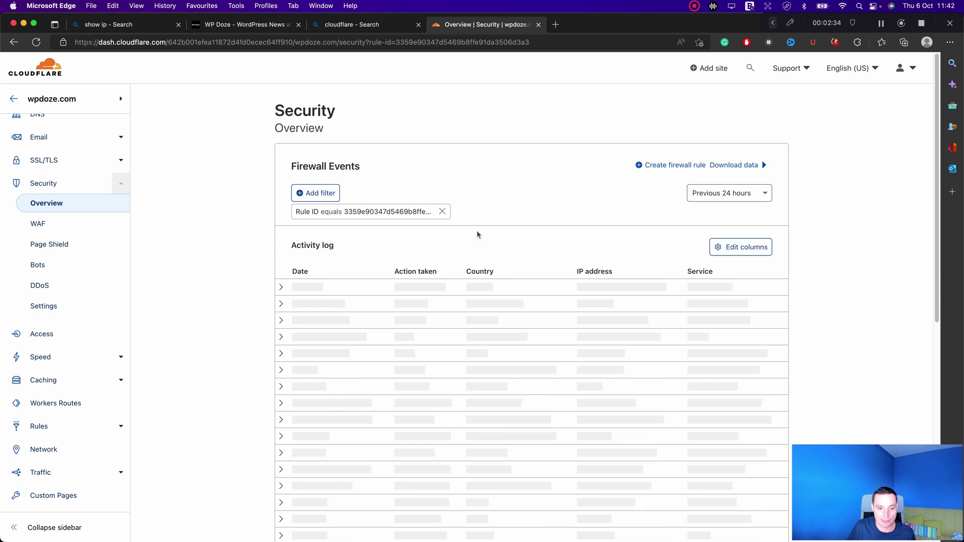
{"action": "scroll", "coordinate": [452, 251], "scroll_direction": "down", "scroll_amount": 2}
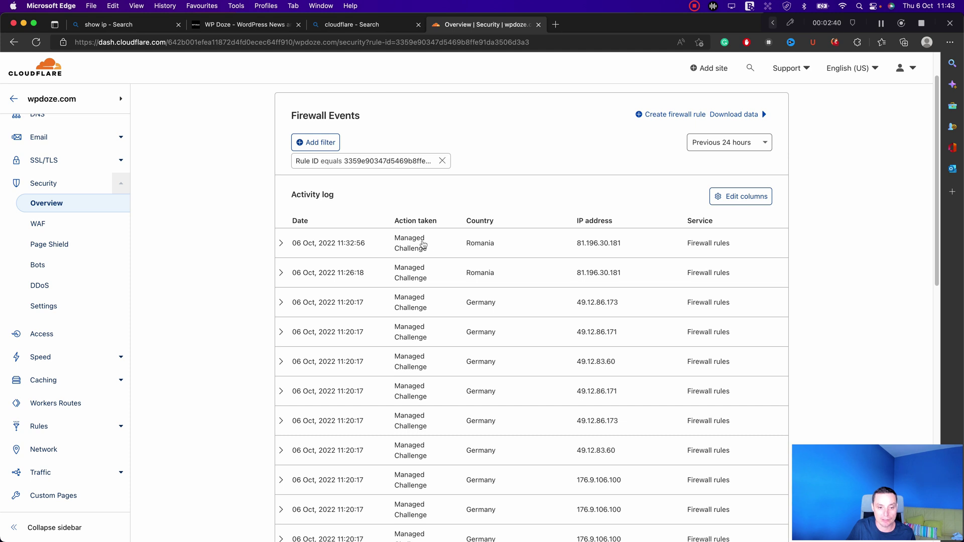
{"action": "left_click", "coordinate": [338, 249]}
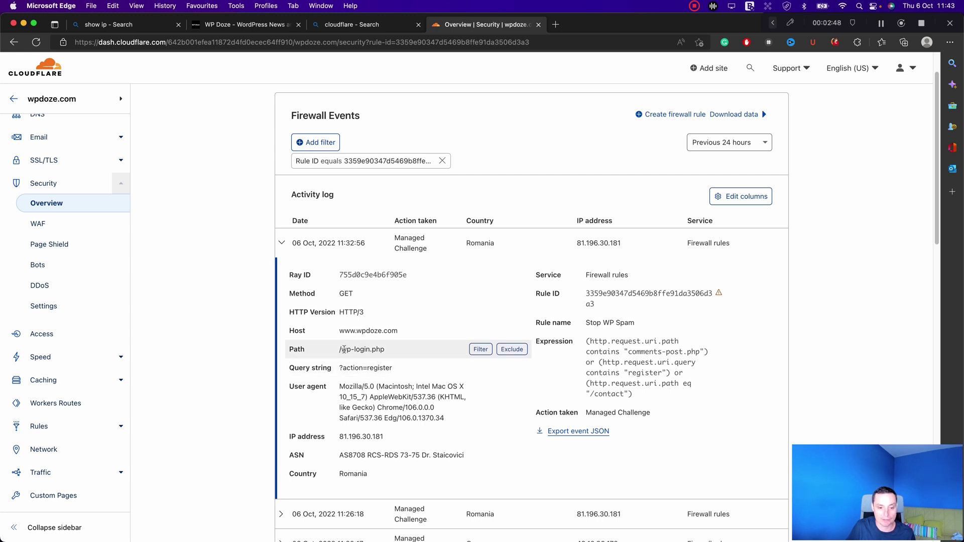
{"action": "left_click_drag", "start_coordinate": [342, 349], "coordinate": [407, 371]}
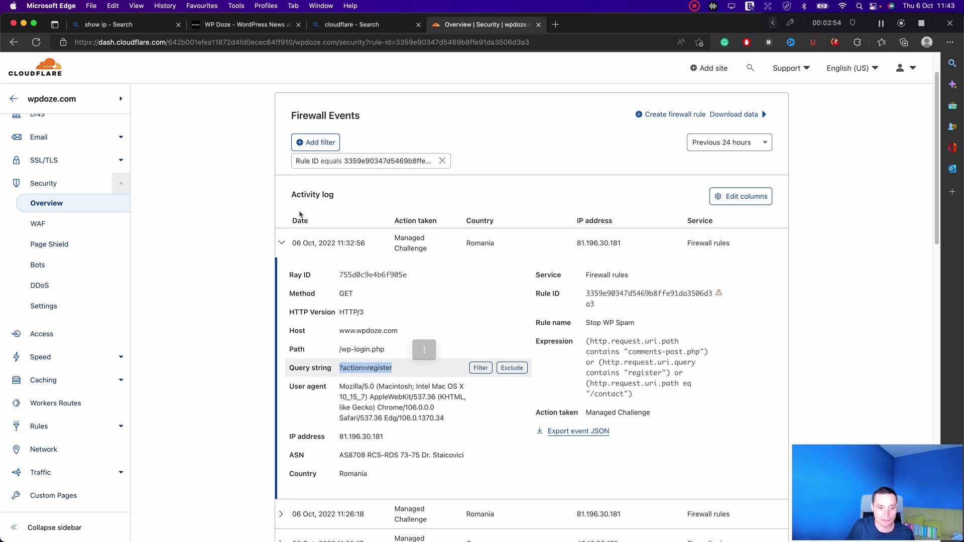
{"action": "left_click", "coordinate": [282, 243]}
{"action": "left_click", "coordinate": [329, 274]}
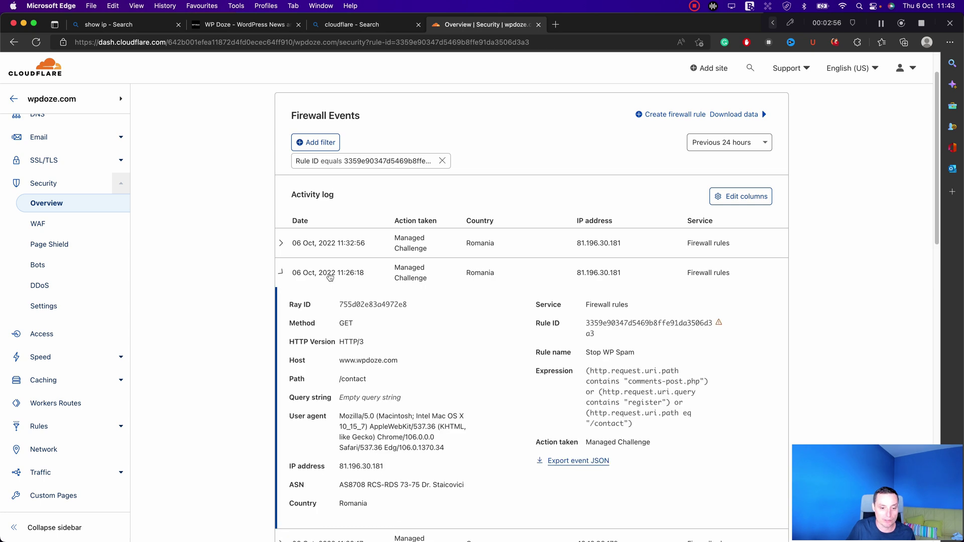
{"action": "scroll", "coordinate": [431, 304], "scroll_direction": "down", "scroll_amount": 2}
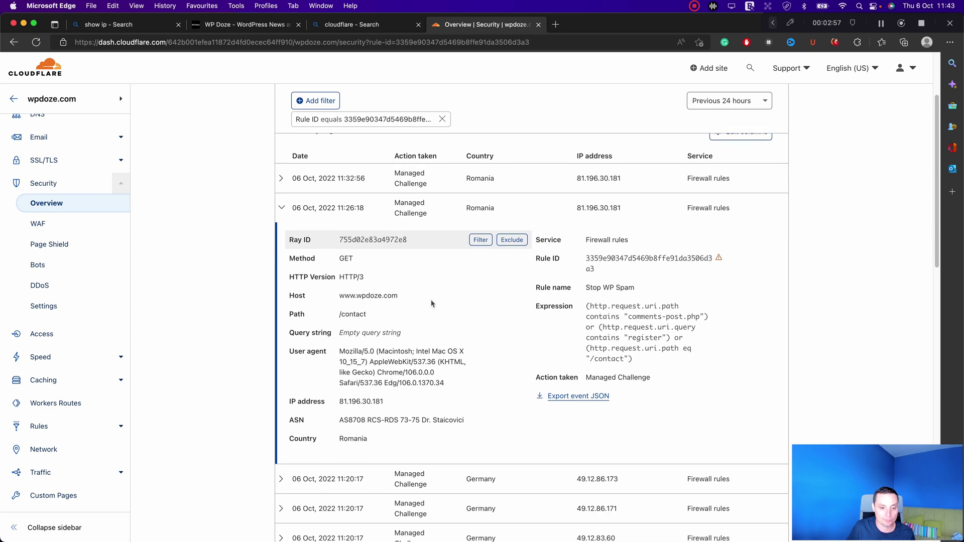
{"action": "left_click", "coordinate": [282, 208]}
{"action": "scroll", "coordinate": [509, 279], "scroll_direction": "down", "scroll_amount": 10}
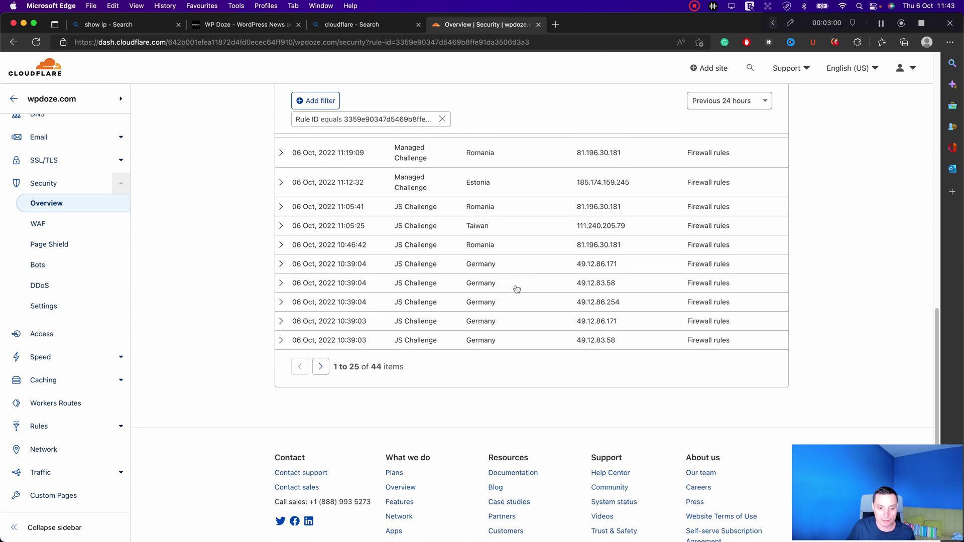
{"action": "left_click", "coordinate": [290, 221]}
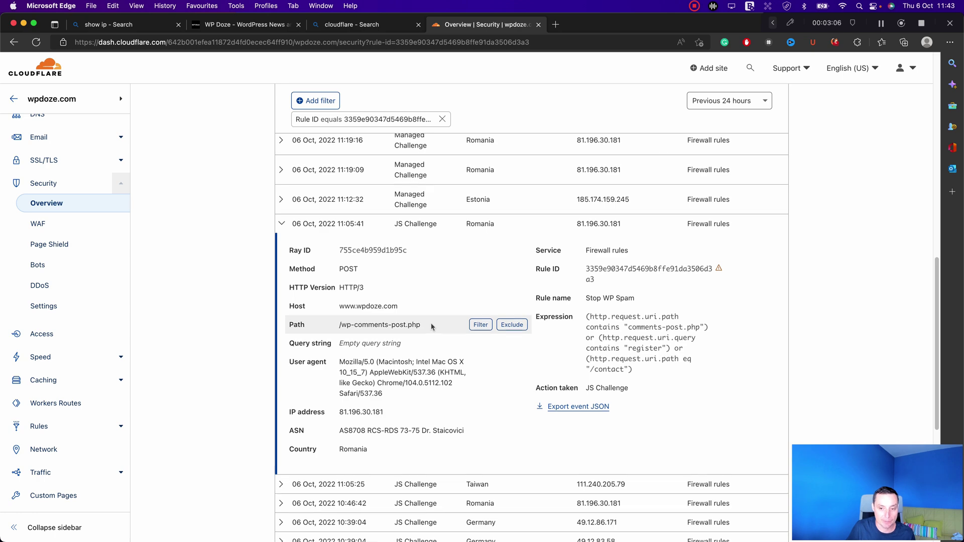
{"action": "scroll", "coordinate": [431, 324], "scroll_direction": "up", "scroll_amount": 10}
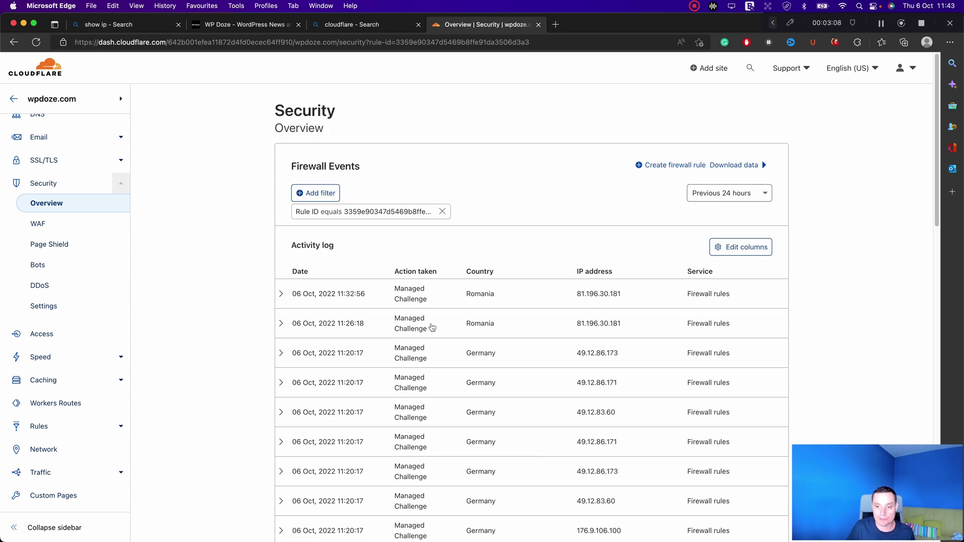
{"action": "scroll", "coordinate": [432, 328], "scroll_direction": "down", "scroll_amount": 3}
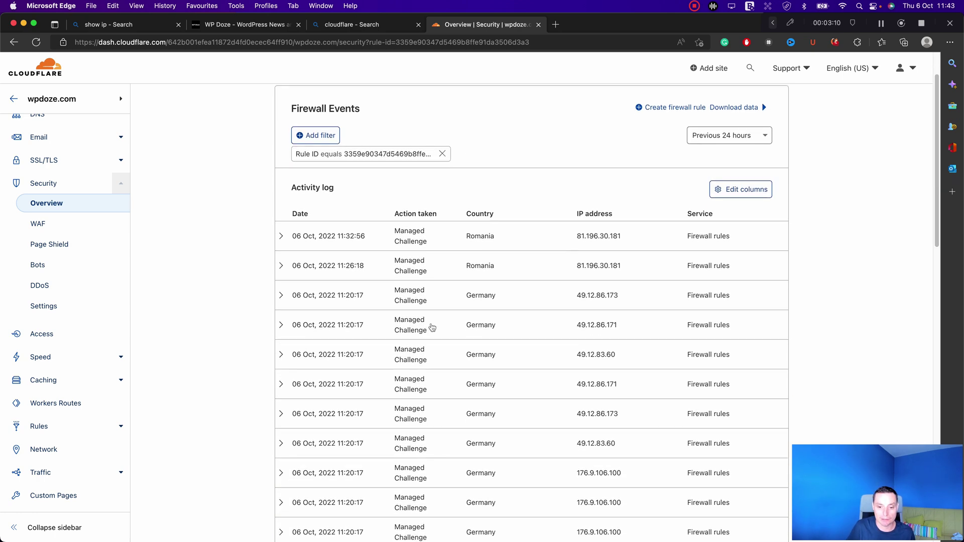
{"action": "scroll", "coordinate": [432, 327], "scroll_direction": "up", "scroll_amount": 3}
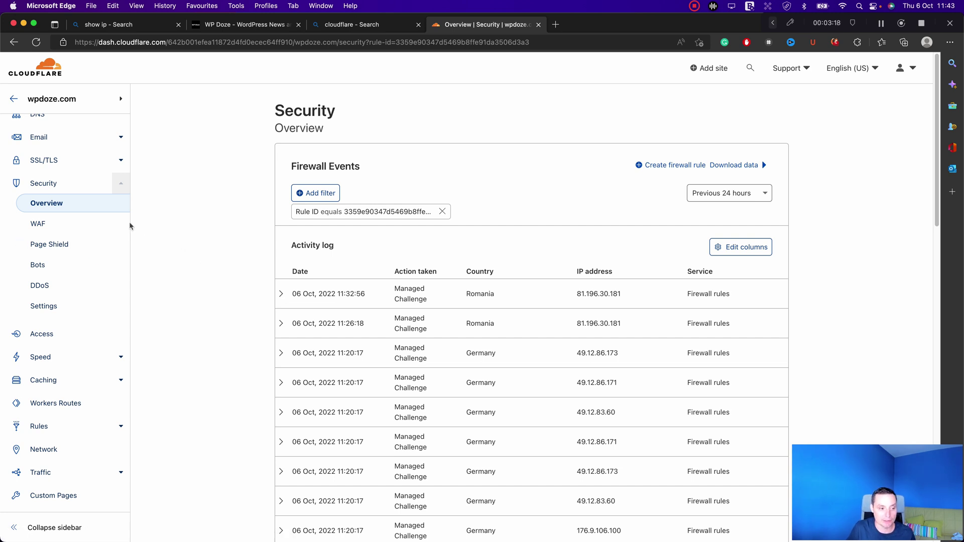
{"action": "left_click", "coordinate": [44, 227]}
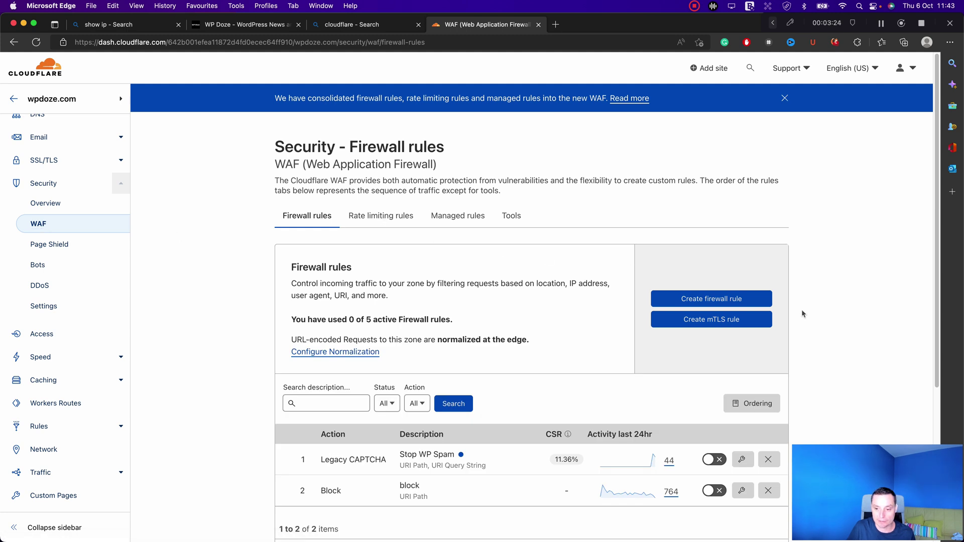
{"action": "scroll", "coordinate": [742, 237], "scroll_direction": "down", "scroll_amount": 1}
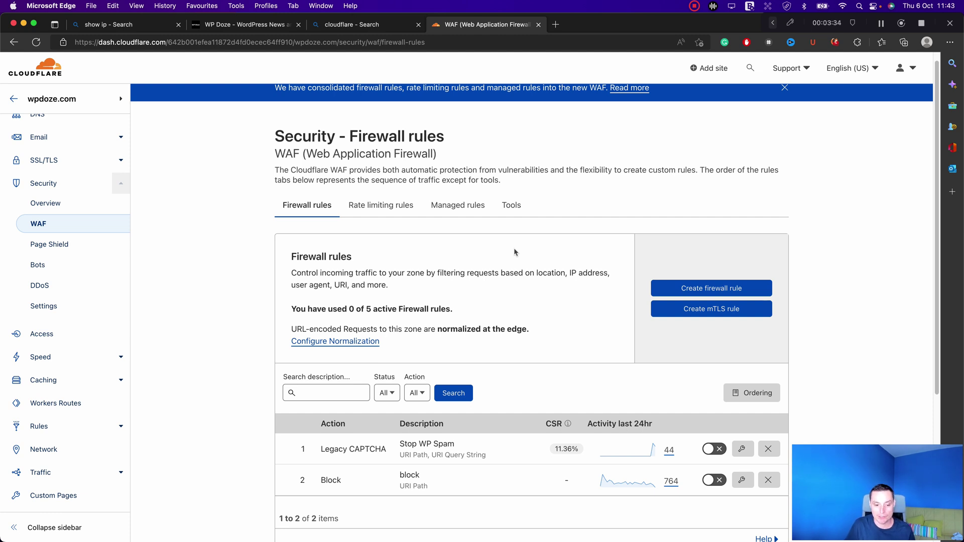
{"action": "scroll", "coordinate": [653, 322], "scroll_direction": "down", "scroll_amount": 1}
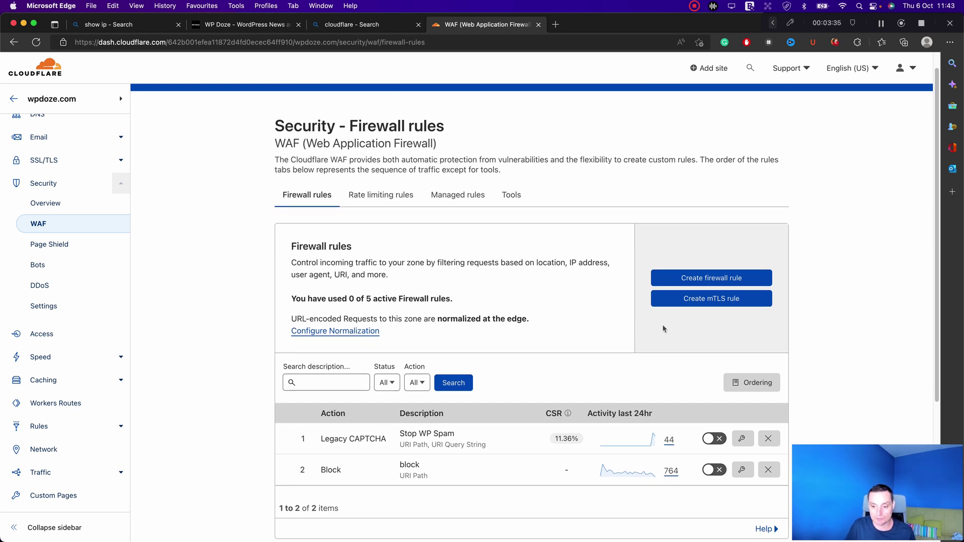
- Start a new firewall rule and name it 'Stop WP Spam 2'
{"action": "left_click", "coordinate": [724, 277]}
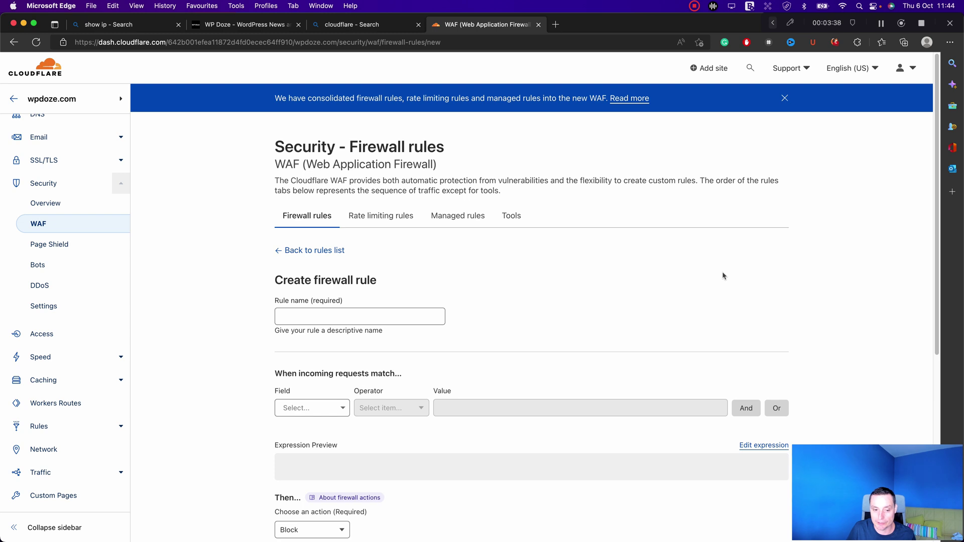
{"action": "left_click", "coordinate": [320, 319]}
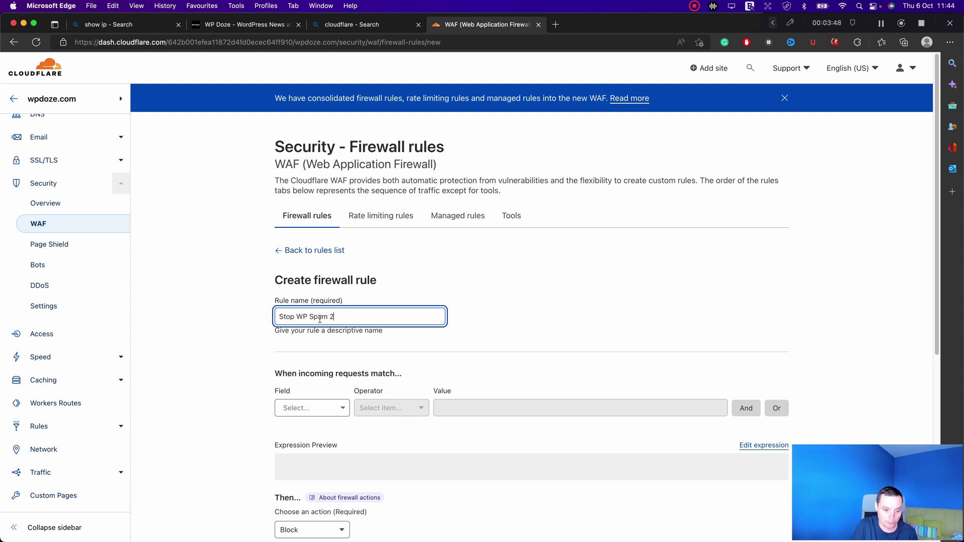
{"action": "scroll", "coordinate": [443, 262], "scroll_direction": "down", "scroll_amount": 2}
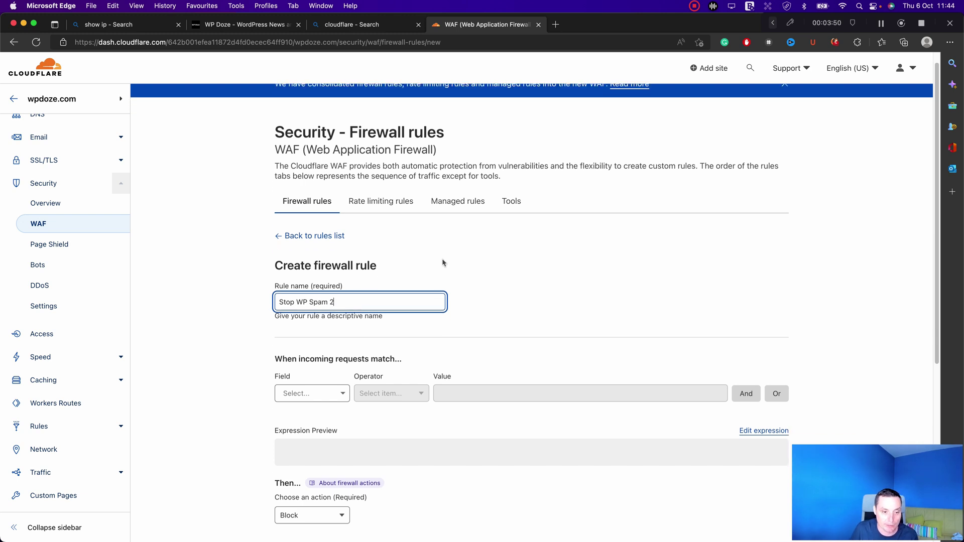
{"action": "scroll", "coordinate": [444, 260], "scroll_direction": "down", "scroll_amount": 1}
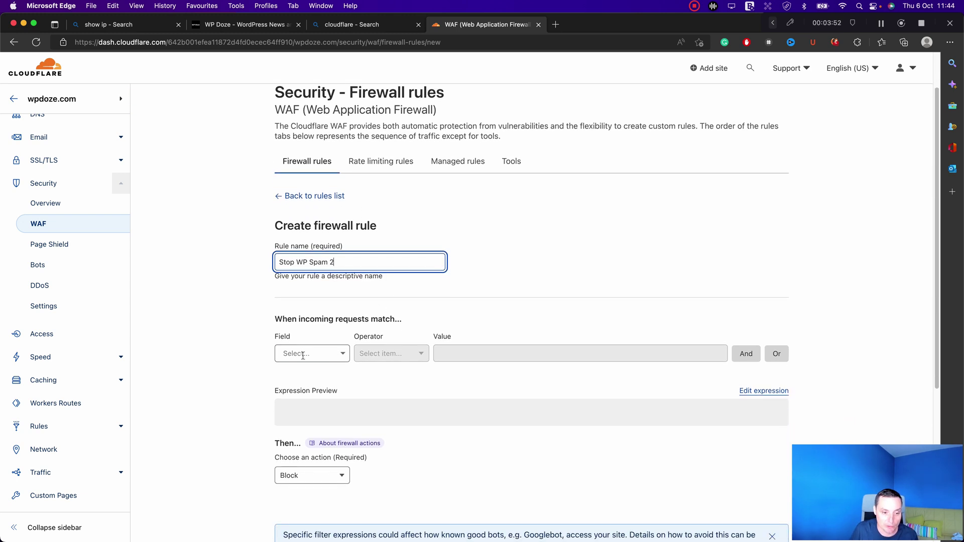
- Set the first condition's field to URI
{"action": "left_click", "coordinate": [320, 352]}
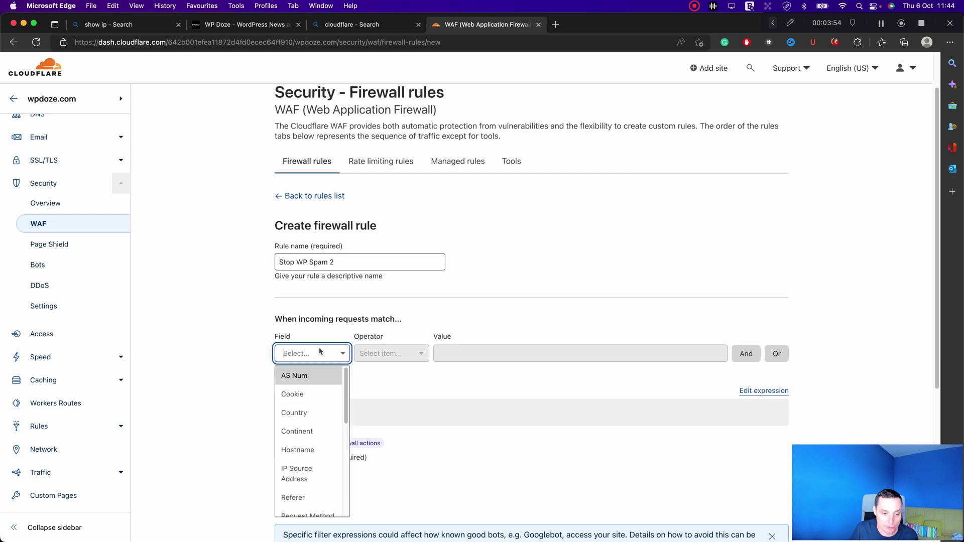
{"action": "scroll", "coordinate": [322, 408], "scroll_direction": "down", "scroll_amount": 1}
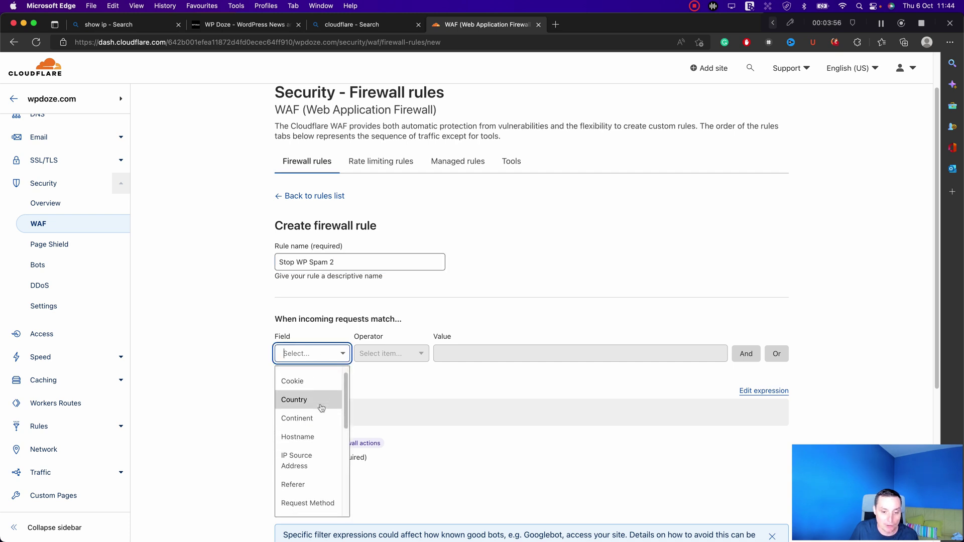
{"action": "scroll", "coordinate": [321, 408], "scroll_direction": "down", "scroll_amount": 5}
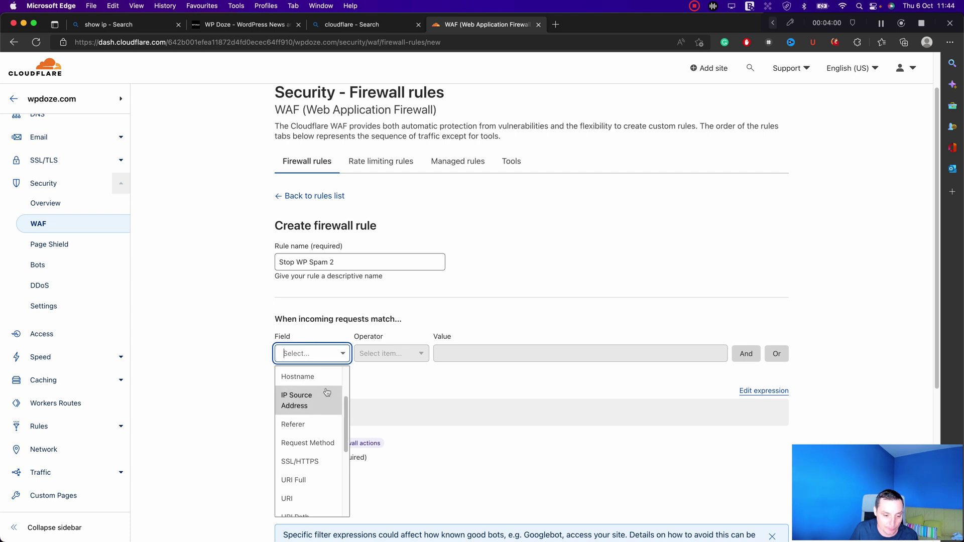
{"action": "scroll", "coordinate": [326, 394], "scroll_direction": "down", "scroll_amount": 1}
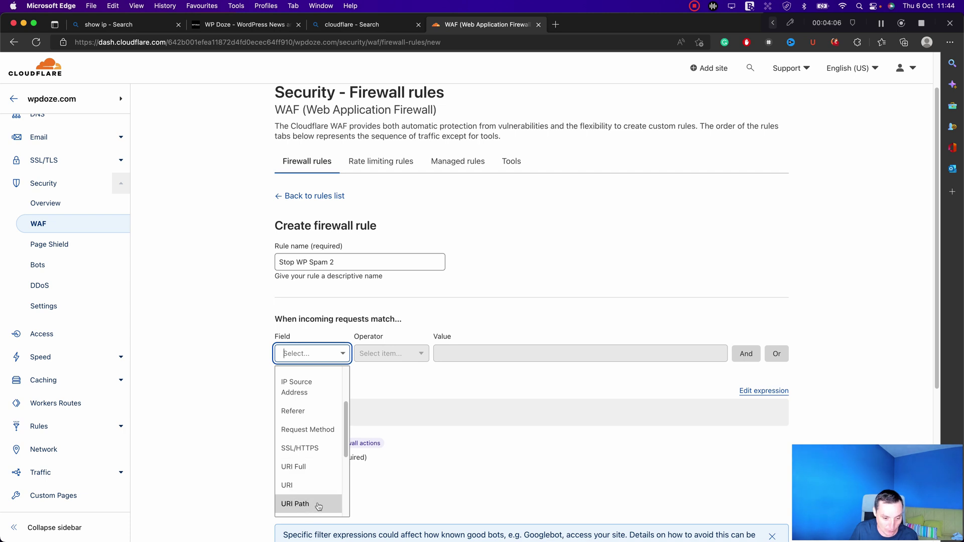
{"action": "left_click", "coordinate": [318, 487]}
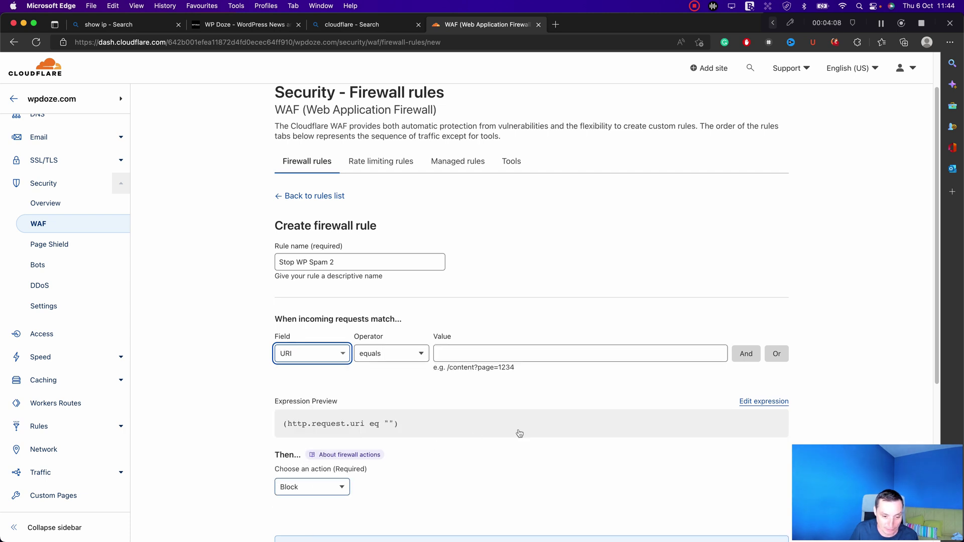
- Set the URI condition's operator to 'contains'
{"action": "left_click", "coordinate": [385, 359]}
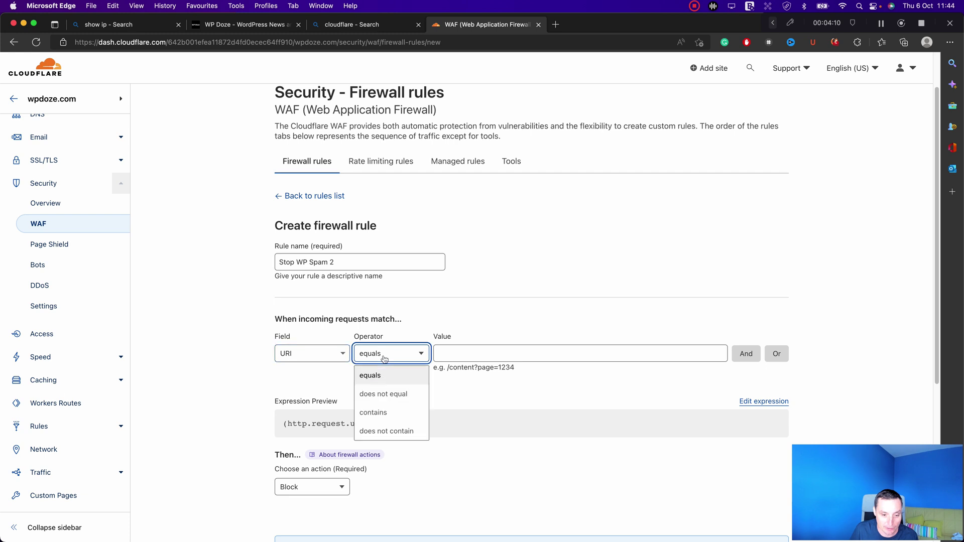
{"action": "left_click", "coordinate": [400, 413]}
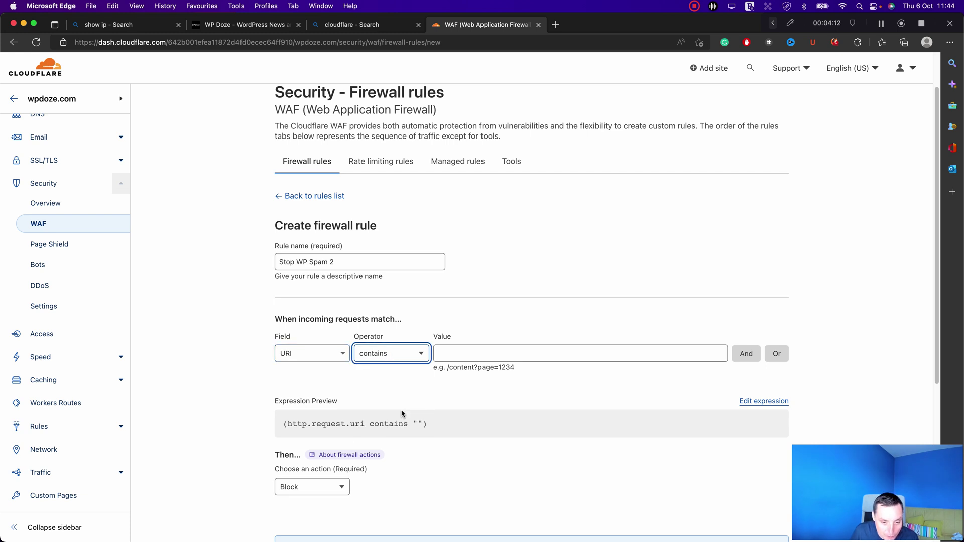
{"action": "left_click", "coordinate": [402, 356]}
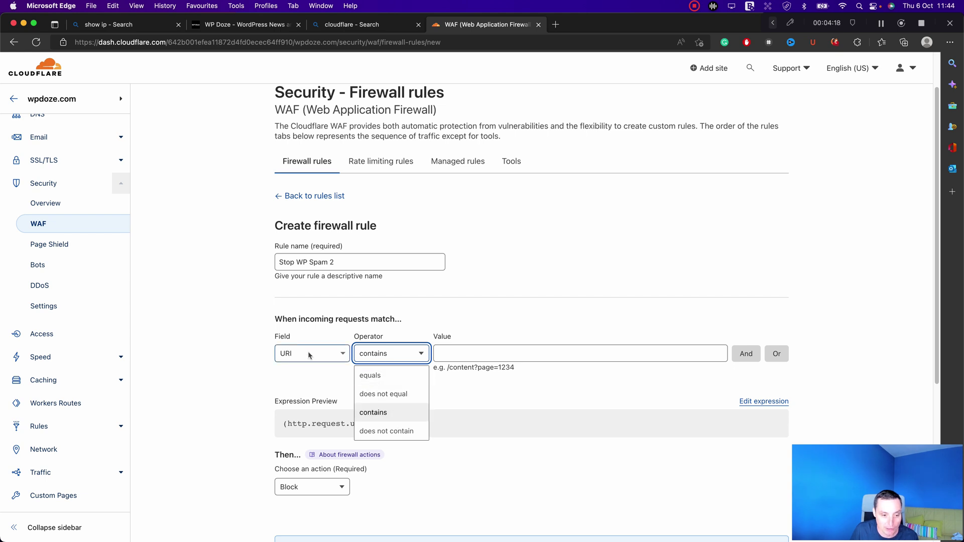
{"action": "left_click", "coordinate": [466, 346]}
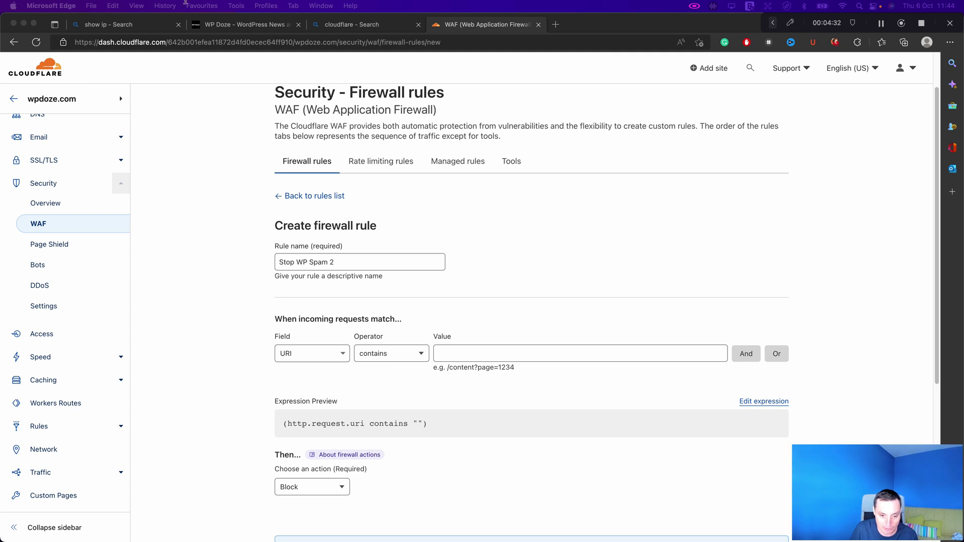
- Paste comments-post.php as the match value, then bring the Brave article window forward
{"action": "left_click", "coordinate": [484, 354]}
{"action": "type", "text": "comments-post.php"}
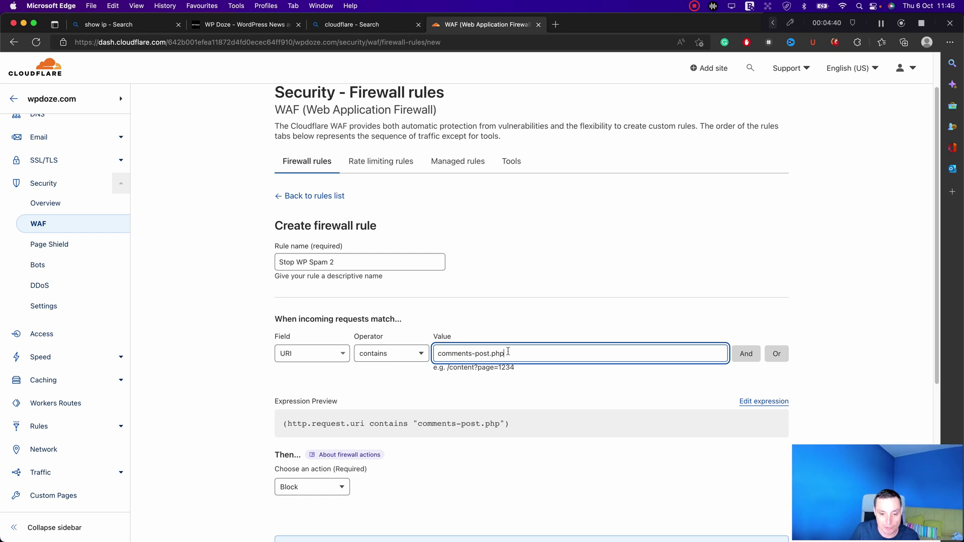
{"action": "scroll", "coordinate": [509, 352], "scroll_direction": "down", "scroll_amount": 1}
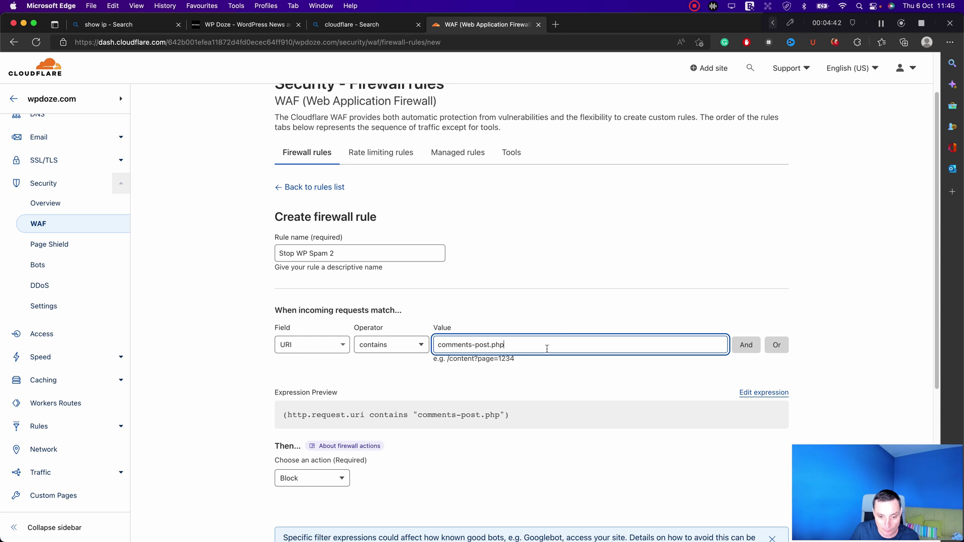
{"action": "scroll", "coordinate": [547, 344], "scroll_direction": "down", "scroll_amount": 2}
{"action": "scroll", "coordinate": [533, 329], "scroll_direction": "down", "scroll_amount": 2}
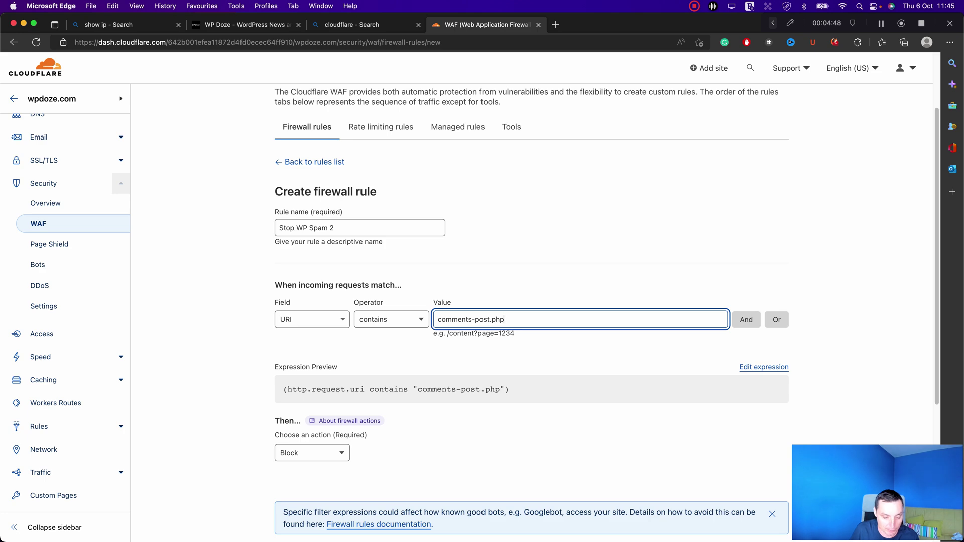
{"action": "key", "text": "ctrl+Up"}
{"action": "left_click", "coordinate": [518, 241]}
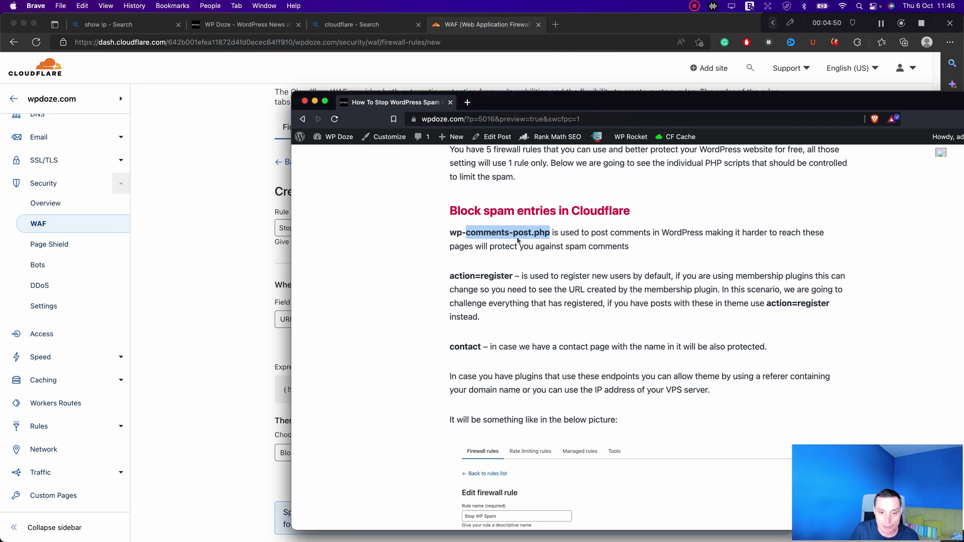
- Clear the article's text selection and shift its window slightly left
{"action": "left_click", "coordinate": [473, 234]}
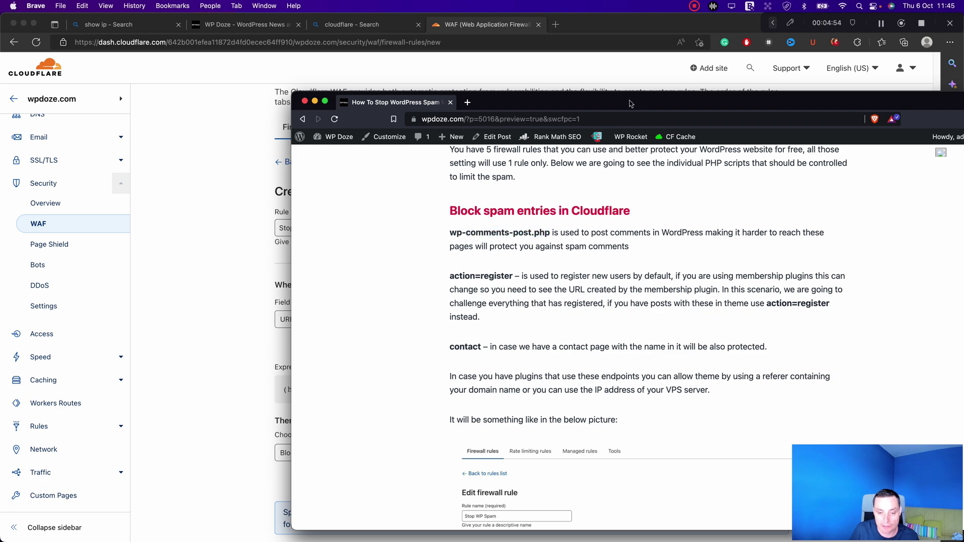
{"action": "left_click_drag", "start_coordinate": [631, 104], "coordinate": [559, 99]}
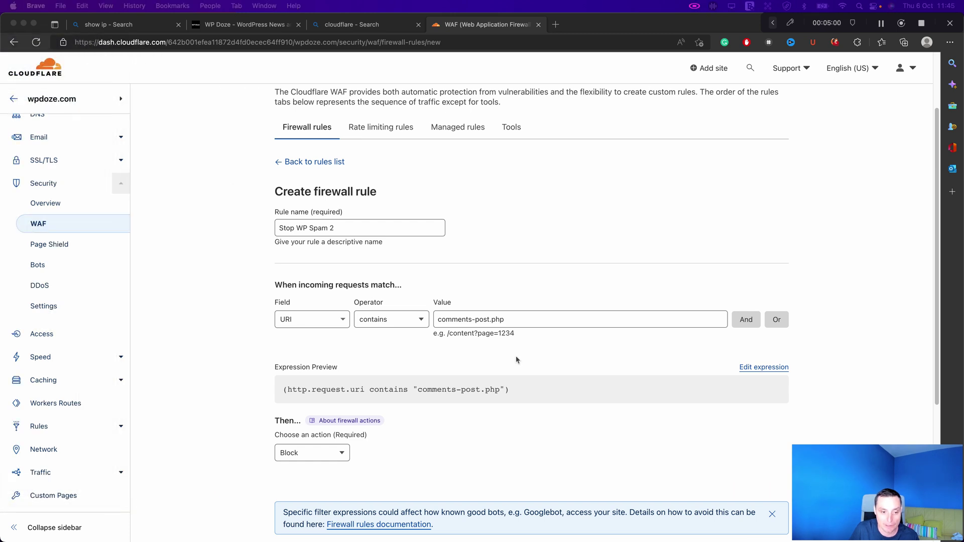
- Back in the rule form, add an OR-joined second condition below the comments-post.php check
{"action": "left_click", "coordinate": [523, 318]}
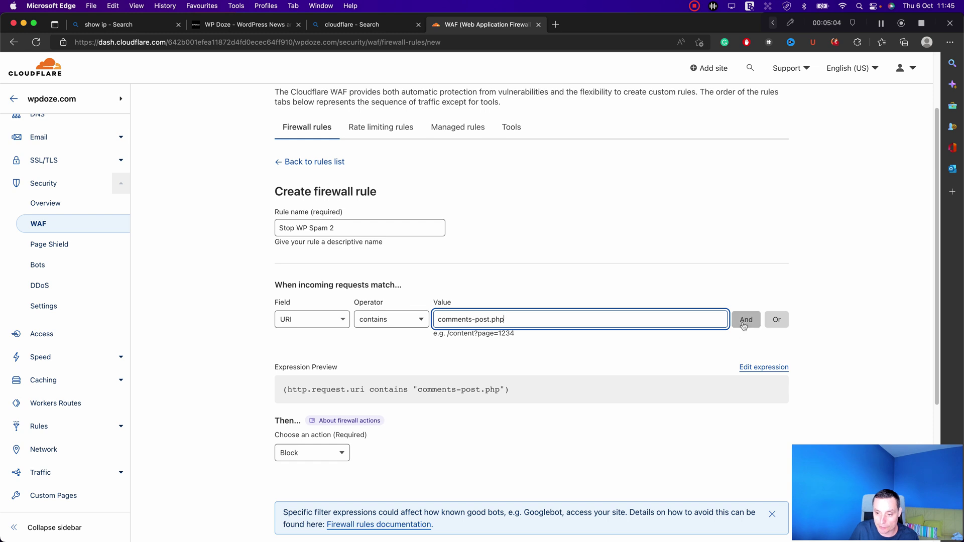
{"action": "left_click", "coordinate": [777, 320]}
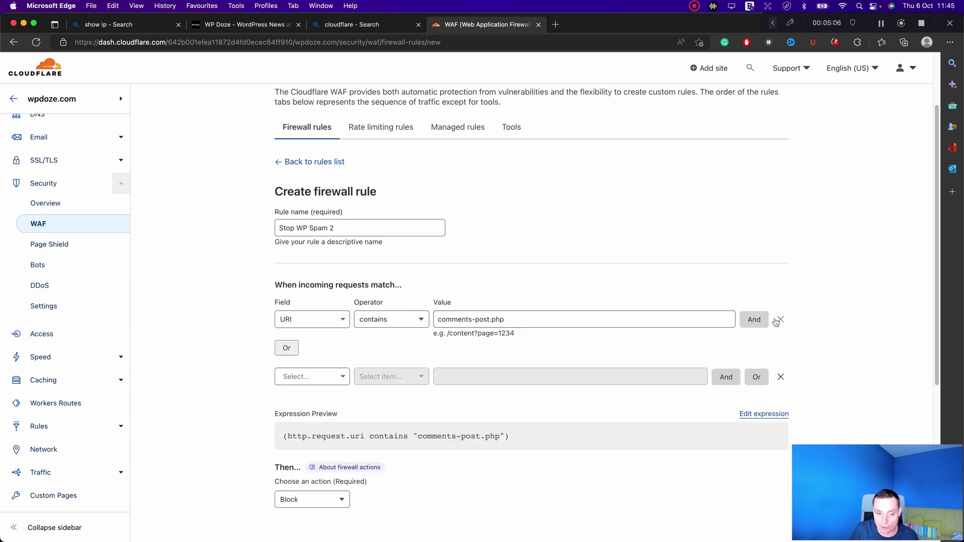
{"action": "left_click", "coordinate": [324, 379]}
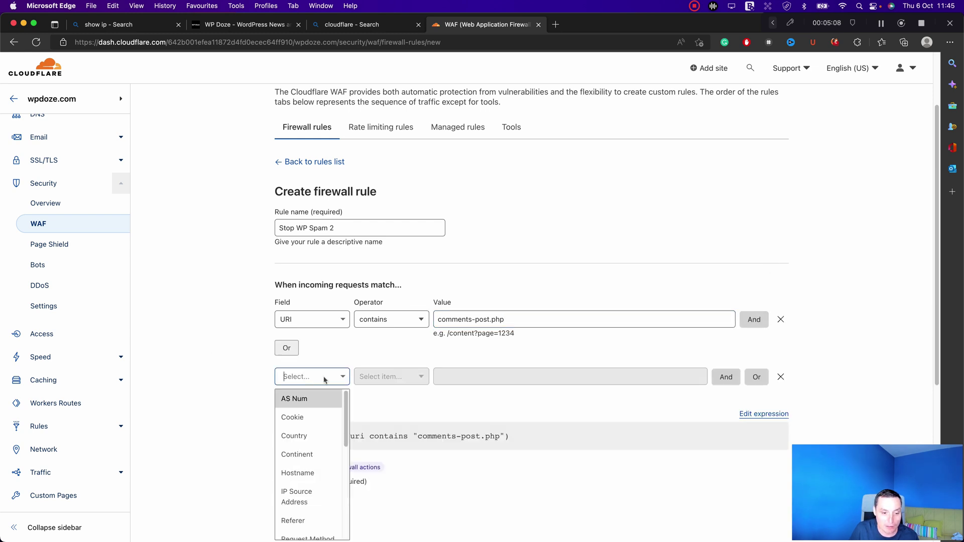
{"action": "scroll", "coordinate": [308, 431], "scroll_direction": "down", "scroll_amount": 4}
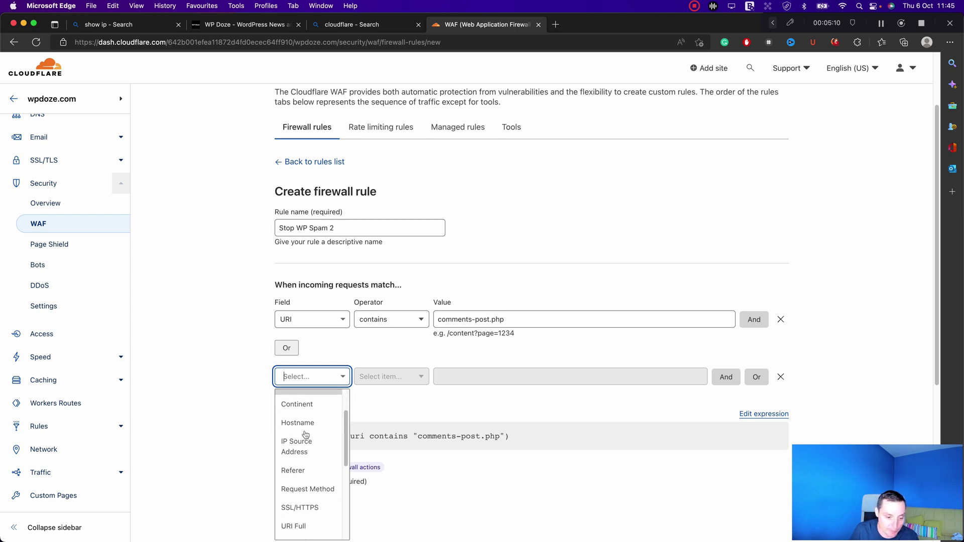
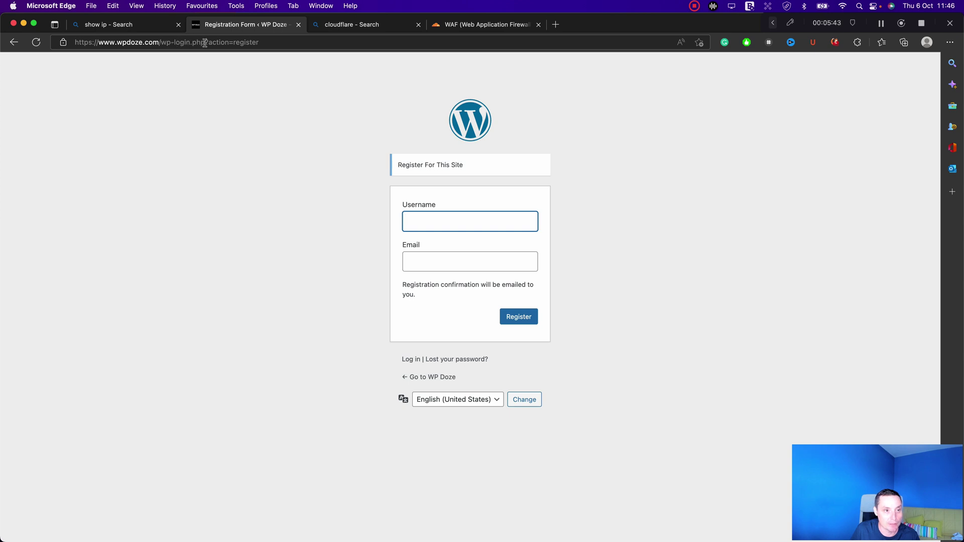
- Copy the word 'register' from the WordPress registration page address, then return to the Cloudflare rule form
{"action": "left_click", "coordinate": [206, 42]}
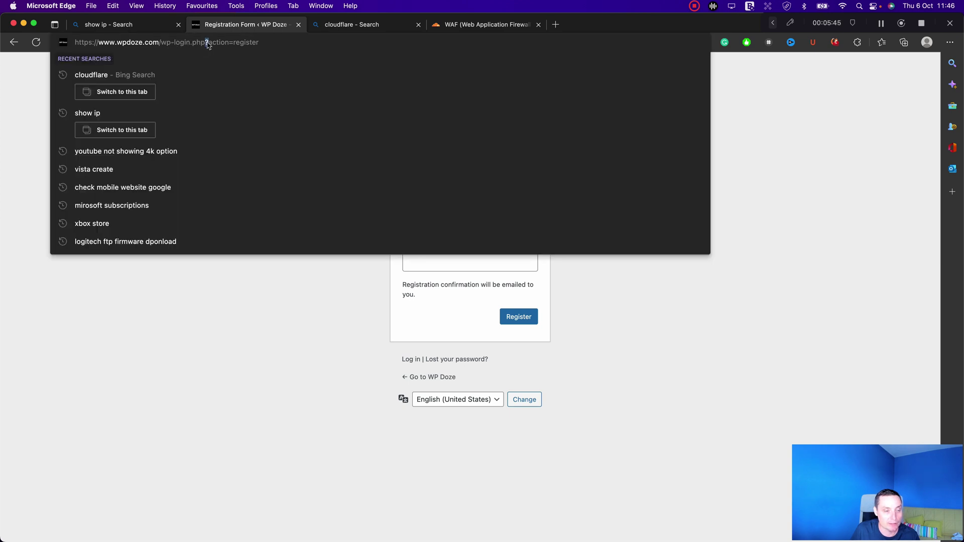
{"action": "left_click_drag", "start_coordinate": [206, 43], "coordinate": [258, 45]}
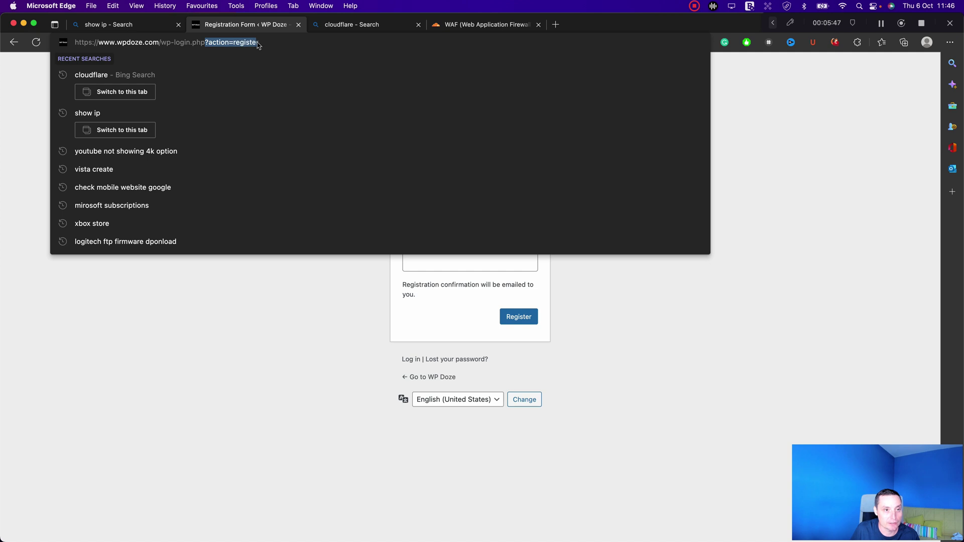
{"action": "left_click", "coordinate": [259, 44]}
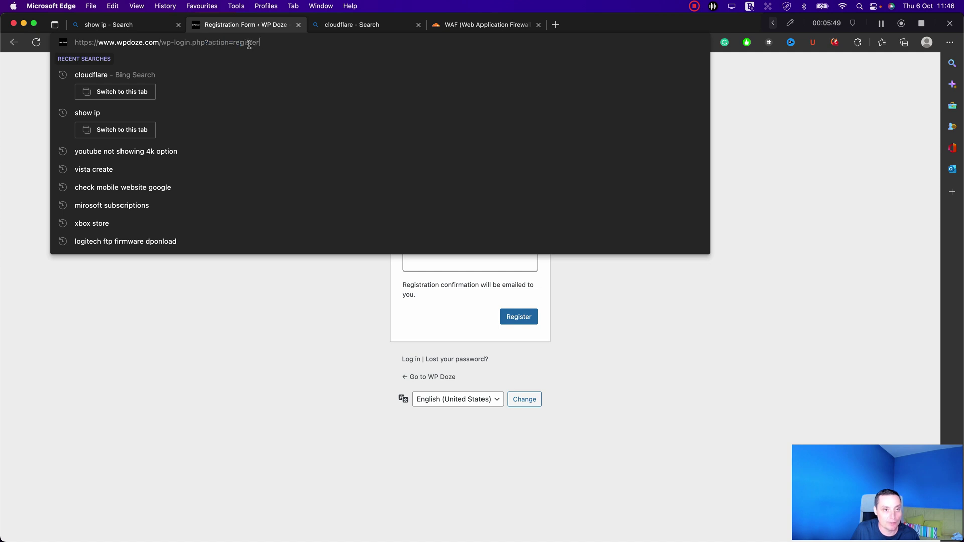
{"action": "double_click", "coordinate": [249, 44]}
{"action": "key", "text": "super+c"}
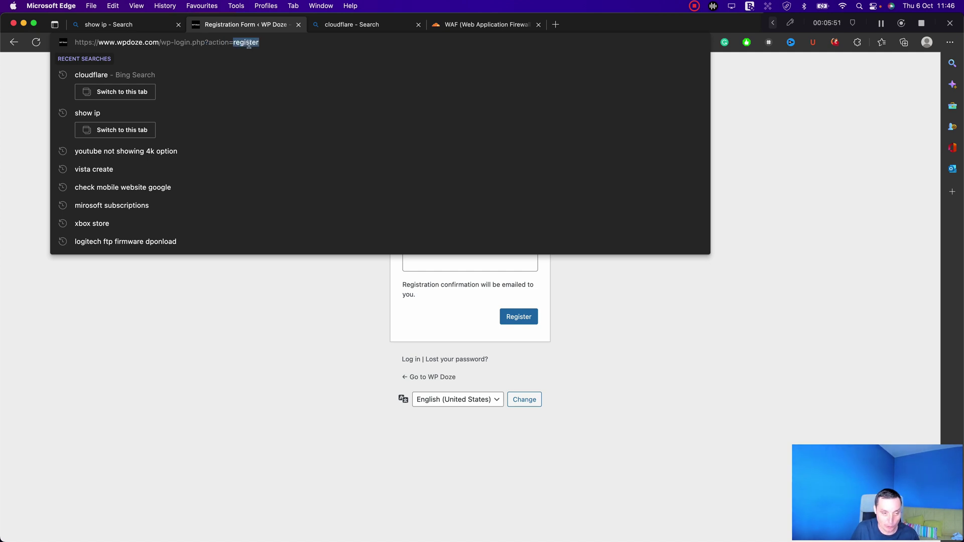
{"action": "left_click", "coordinate": [472, 26]}
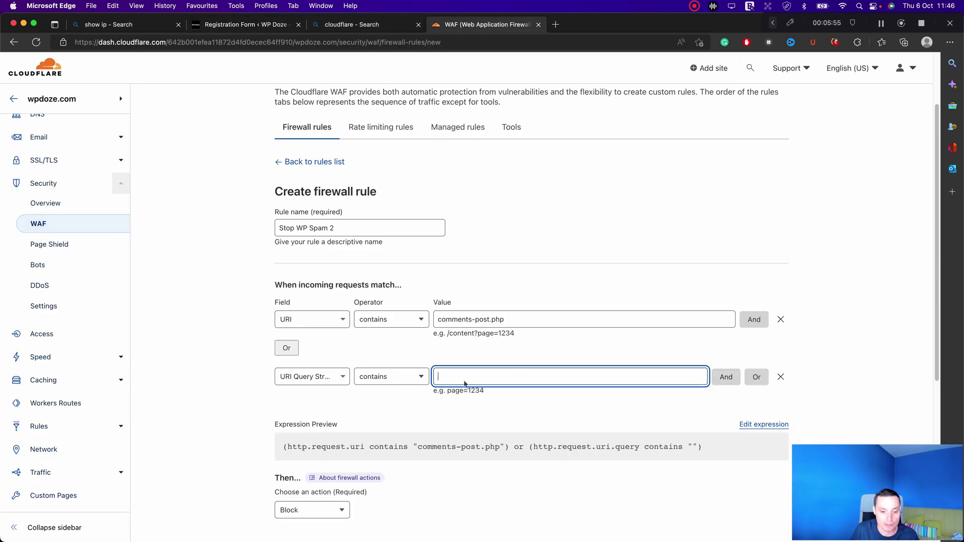
- Paste 'register' as the URI Query String value and add a third OR condition row
{"action": "key", "text": "super+v"}
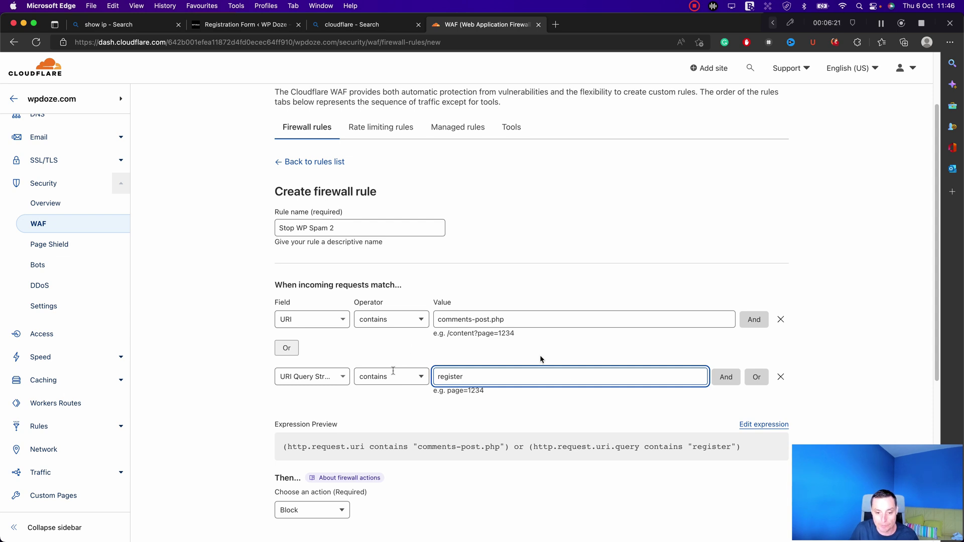
{"action": "scroll", "coordinate": [495, 394], "scroll_direction": "down", "scroll_amount": 1}
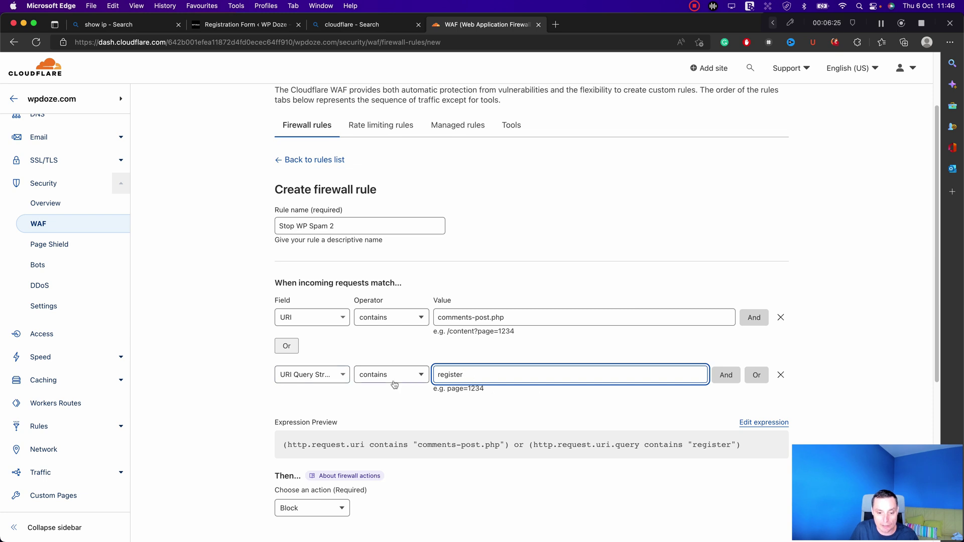
{"action": "scroll", "coordinate": [494, 371], "scroll_direction": "down", "scroll_amount": 1}
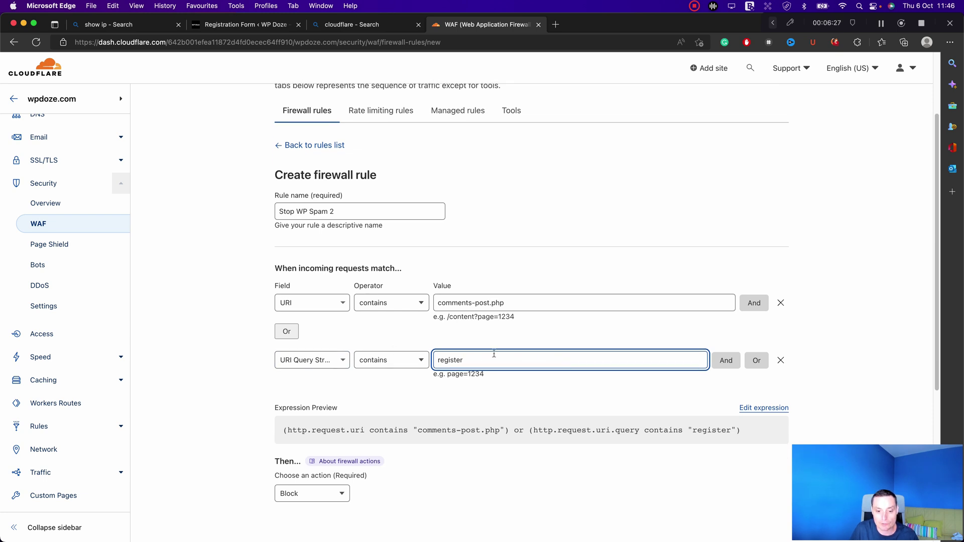
{"action": "left_click", "coordinate": [758, 361]}
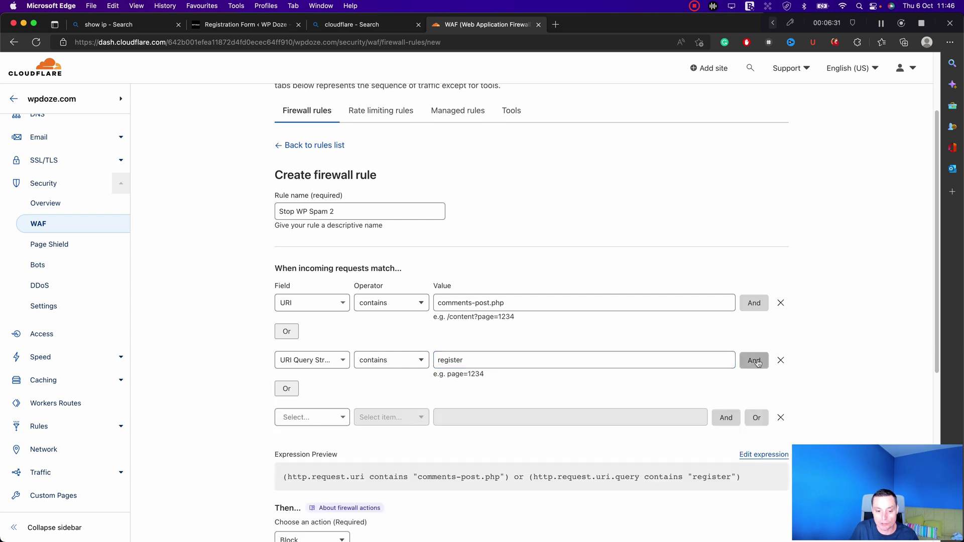
- Set the third condition to URI Path contains '/contact'
{"action": "scroll", "coordinate": [617, 358], "scroll_direction": "down", "scroll_amount": 2}
{"action": "left_click", "coordinate": [617, 360]}
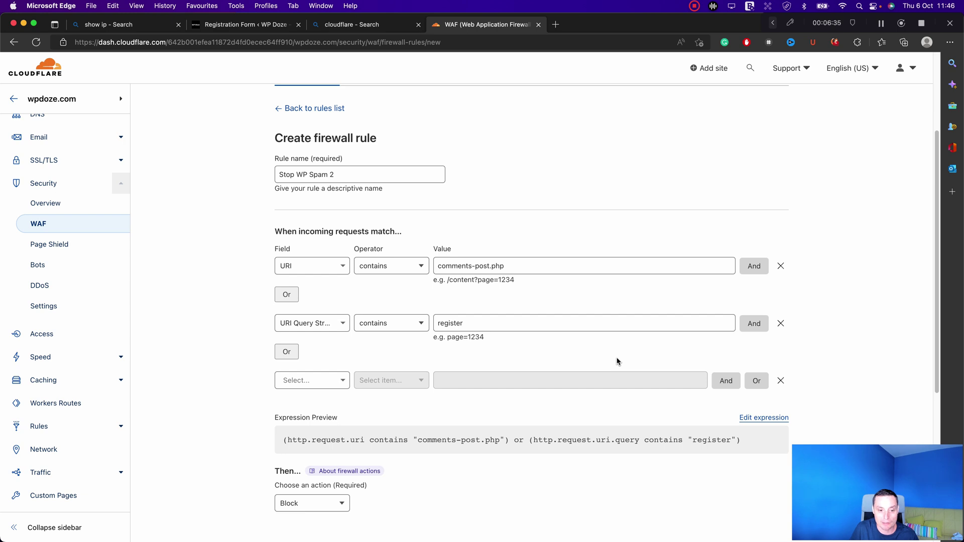
{"action": "left_click", "coordinate": [334, 382]}
{"action": "scroll", "coordinate": [326, 418], "scroll_direction": "down", "scroll_amount": 3}
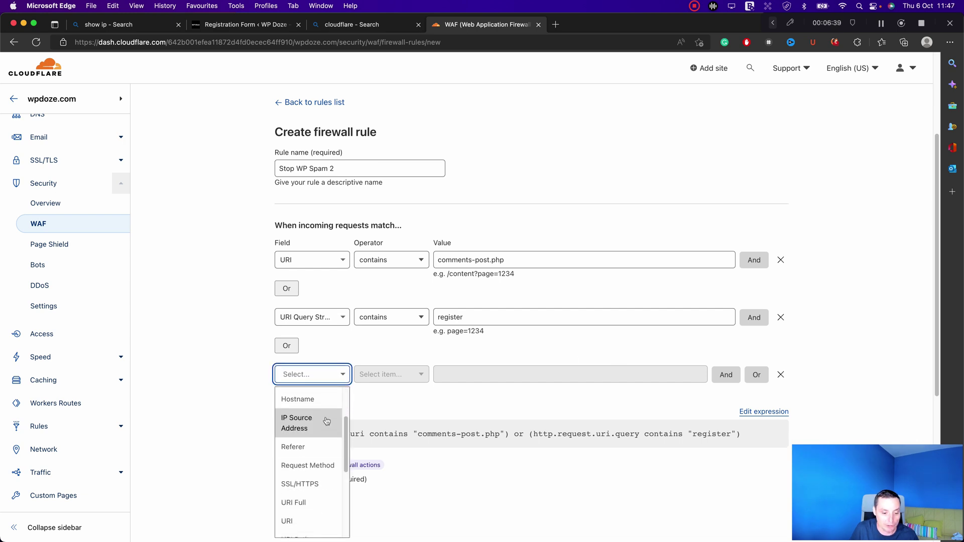
{"action": "scroll", "coordinate": [327, 418], "scroll_direction": "down", "scroll_amount": 2}
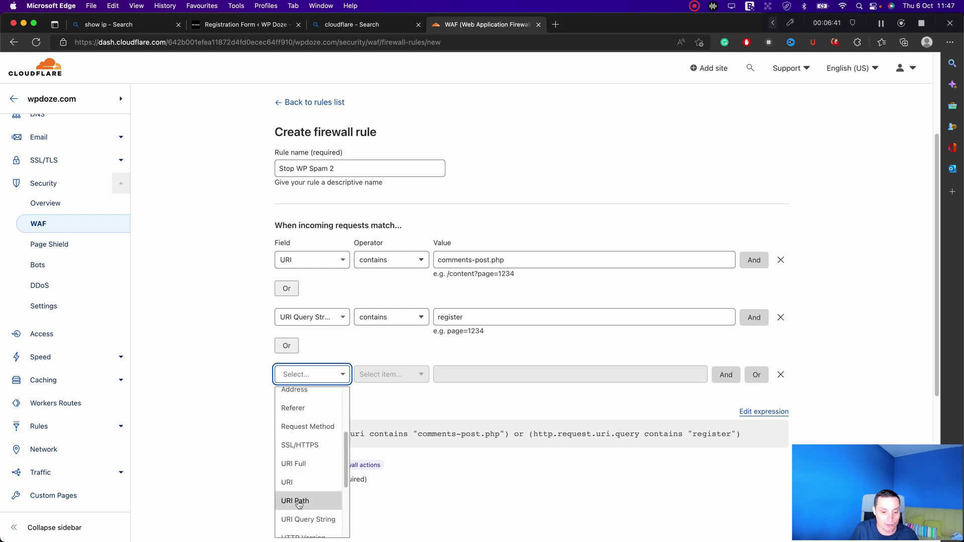
{"action": "left_click", "coordinate": [297, 501]}
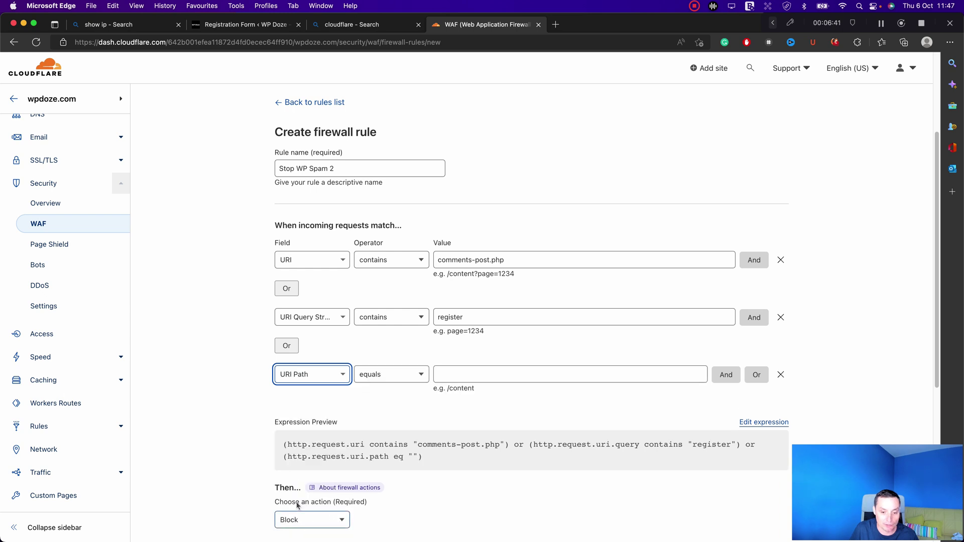
{"action": "left_click", "coordinate": [413, 376]}
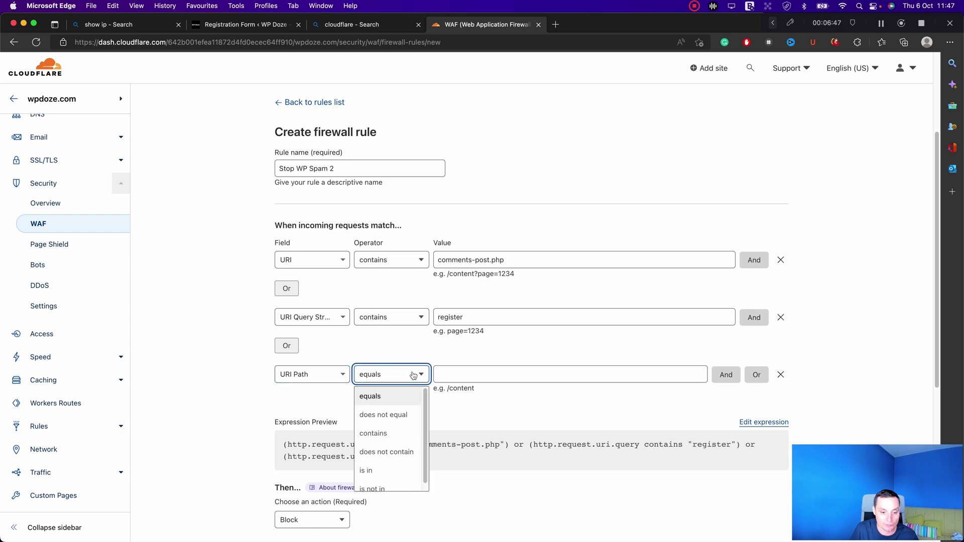
{"action": "left_click", "coordinate": [392, 434]}
{"action": "left_click", "coordinate": [475, 377]}
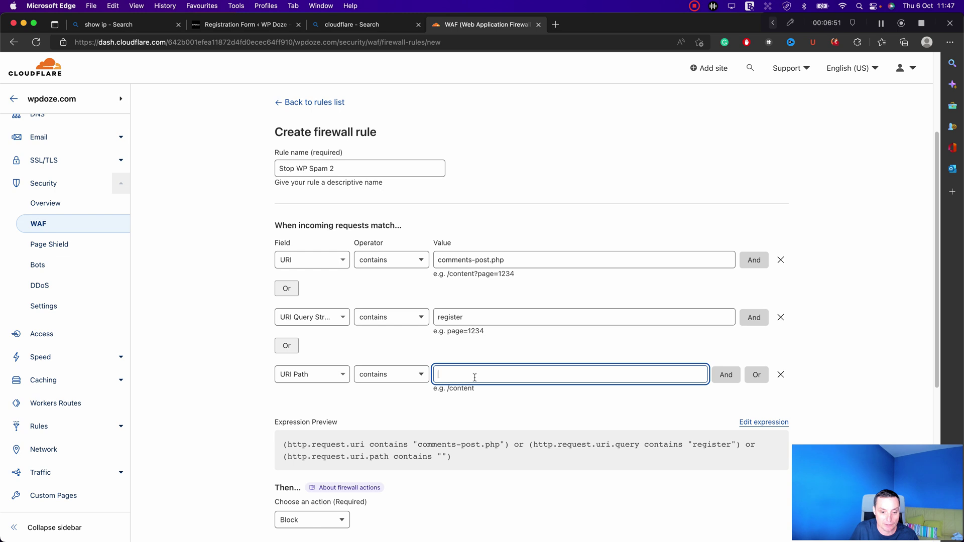
{"action": "type", "text": "/contact"}
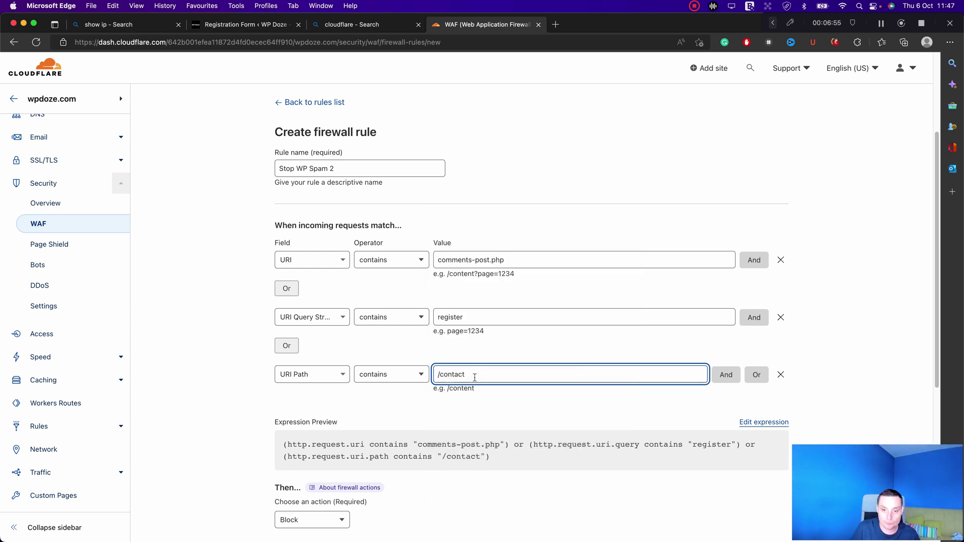
{"action": "scroll", "coordinate": [481, 239], "scroll_direction": "down", "scroll_amount": 1}
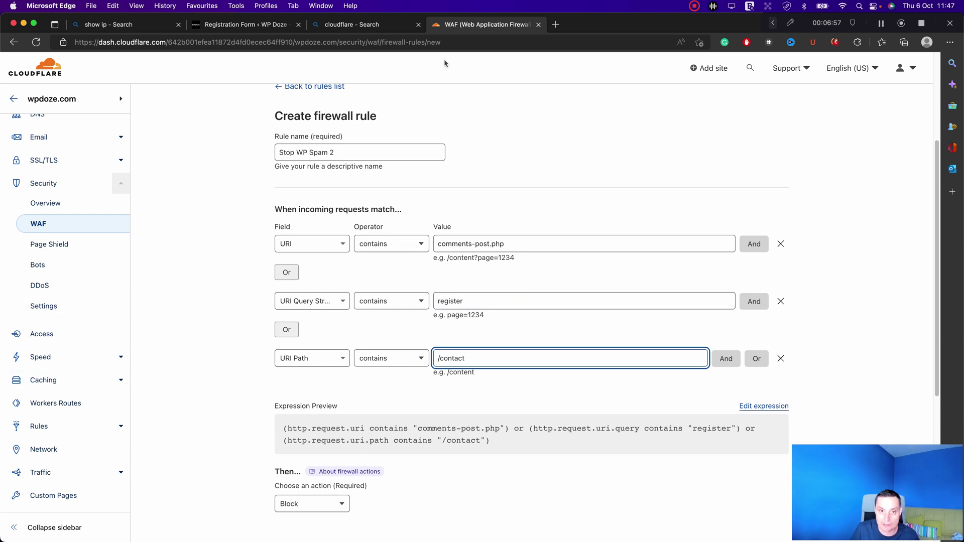
- Load the WP Doze home page and open its Contact page
{"action": "left_click", "coordinate": [216, 25]}
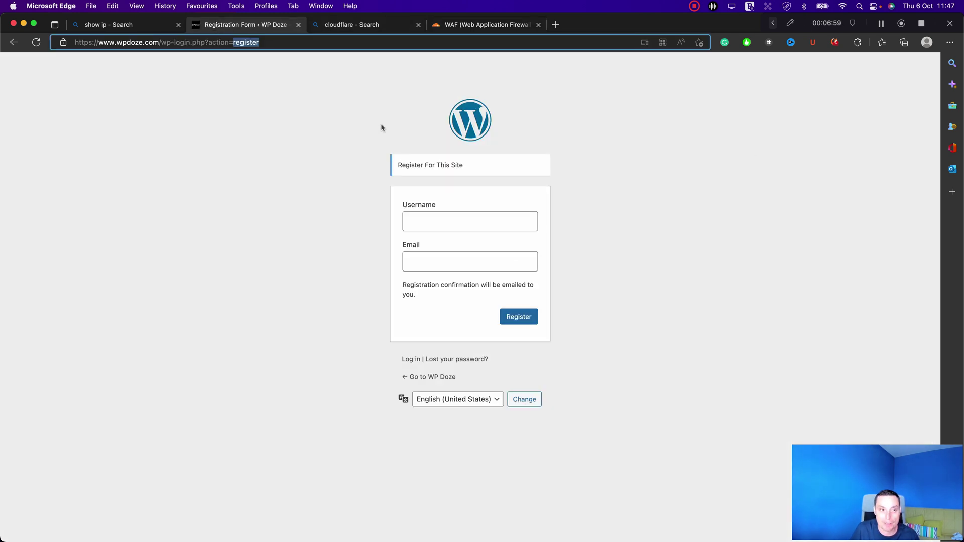
{"action": "left_click", "coordinate": [161, 43]}
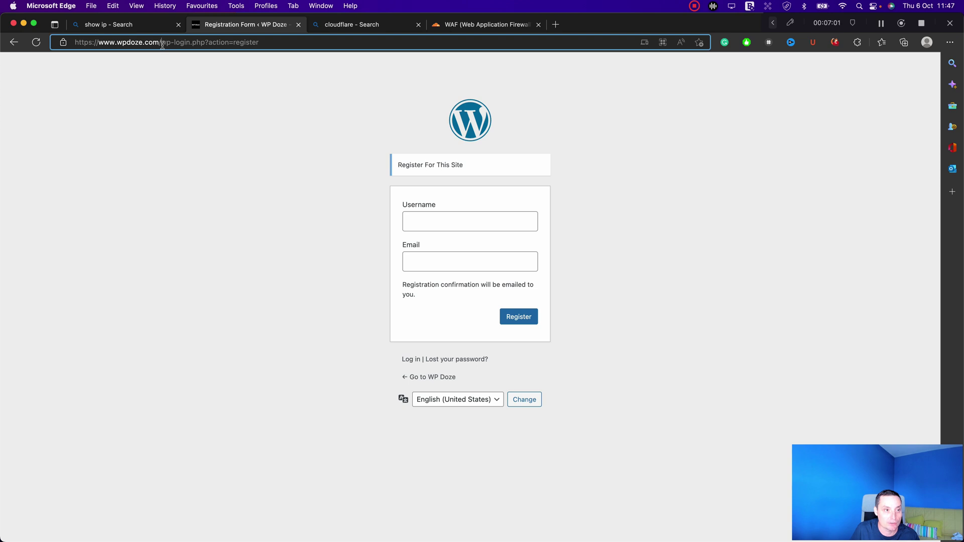
{"action": "left_click_drag", "start_coordinate": [162, 44], "coordinate": [390, 57]}
{"action": "key", "text": "BackSpace"}
{"action": "key", "text": "Return"}
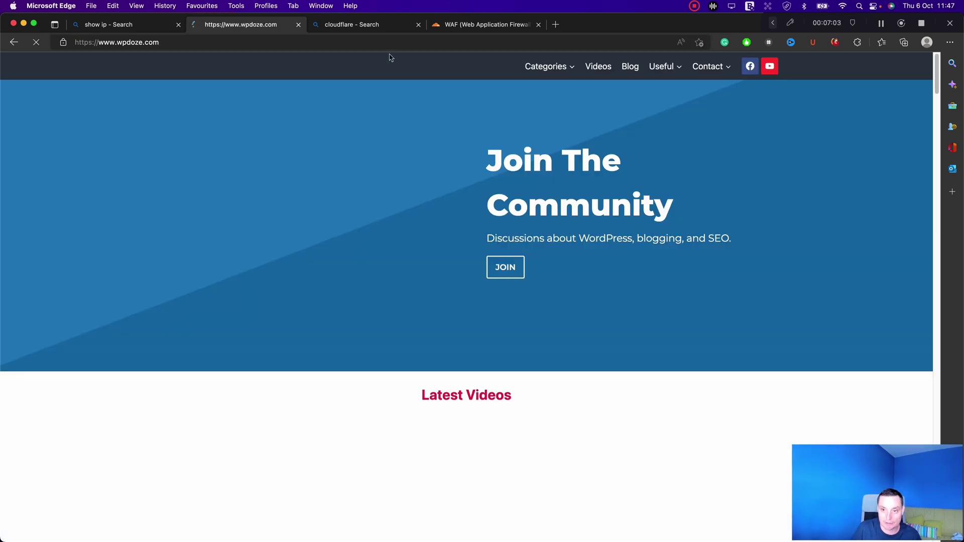
{"action": "left_click", "coordinate": [703, 71]}
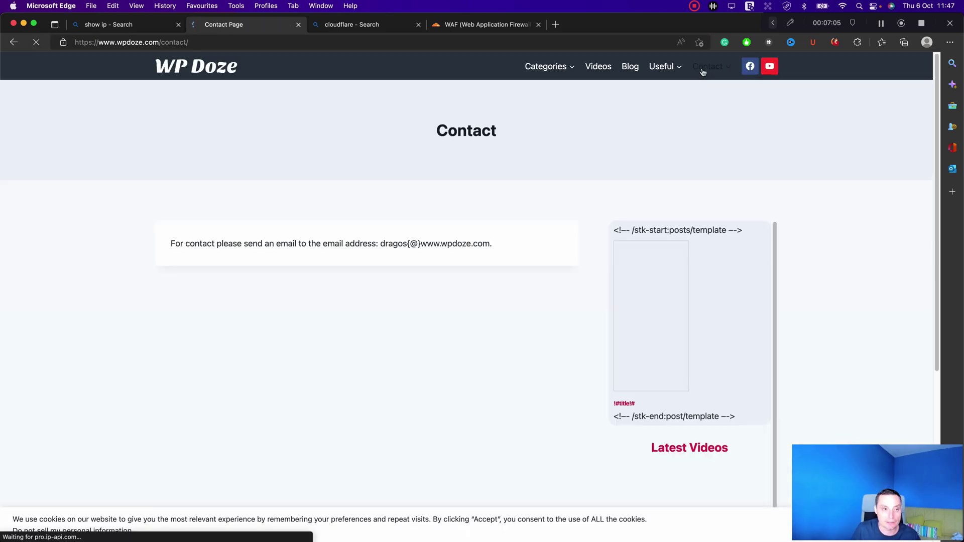
- Check that the Contact page address uses the /contact path, then return to the firewall rule form
{"action": "left_click", "coordinate": [193, 44]}
{"action": "left_click", "coordinate": [519, 400]}
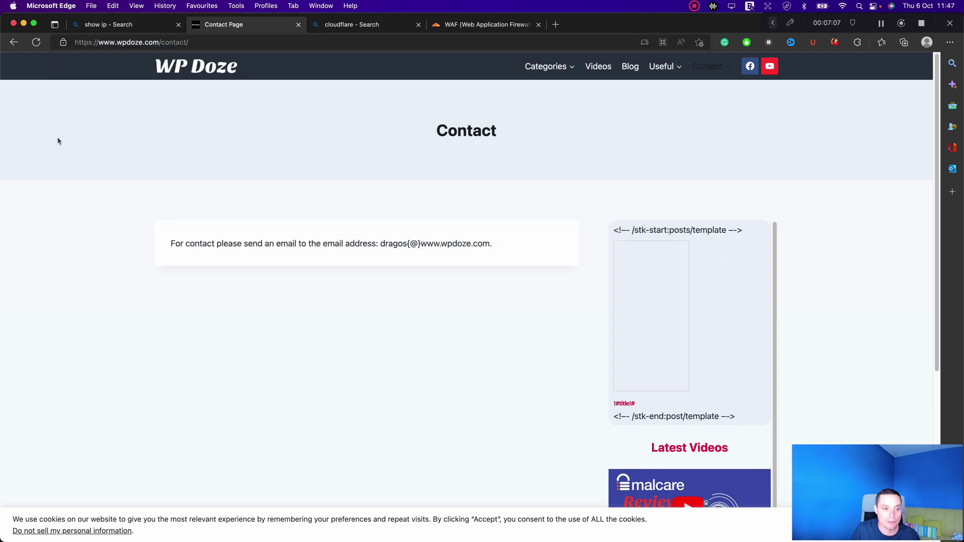
{"action": "left_click", "coordinate": [158, 47]}
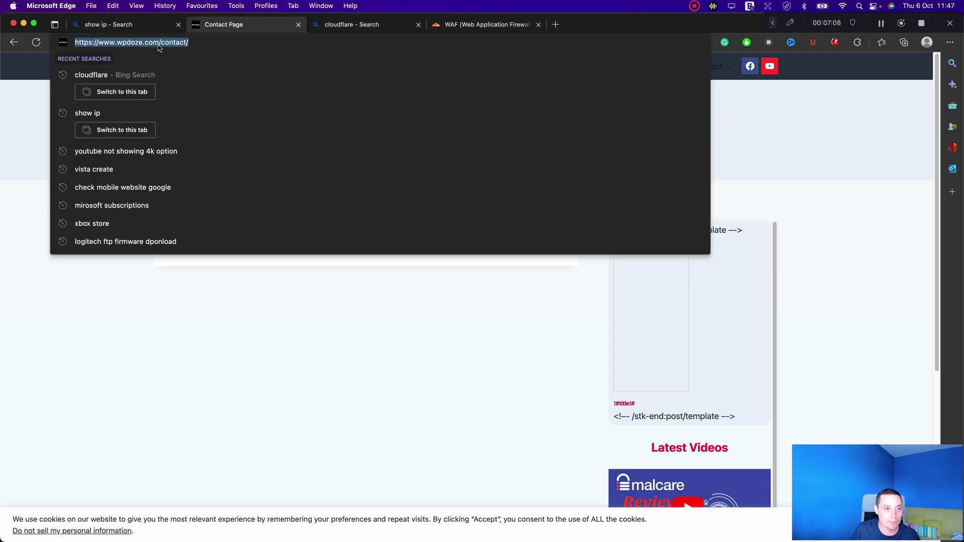
{"action": "left_click", "coordinate": [206, 43]}
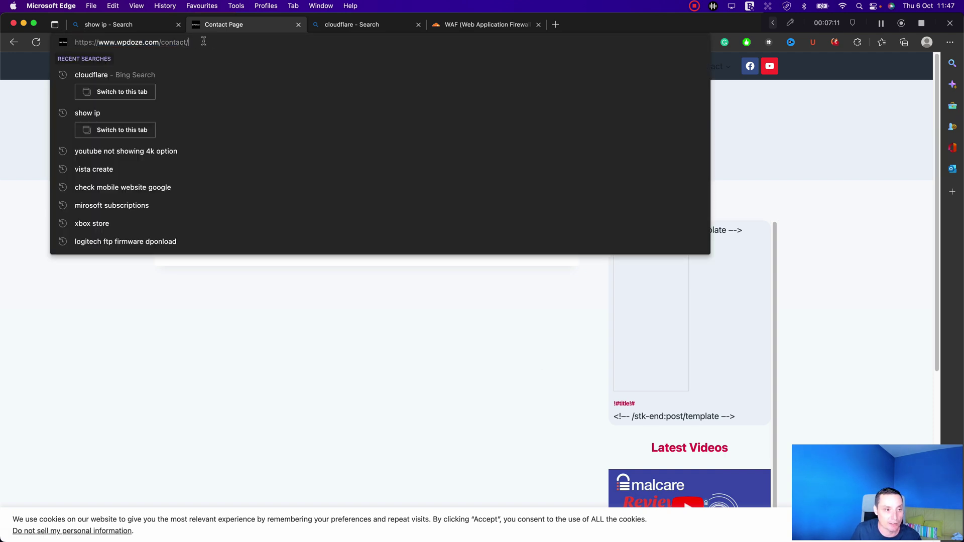
{"action": "double_click", "coordinate": [170, 42]}
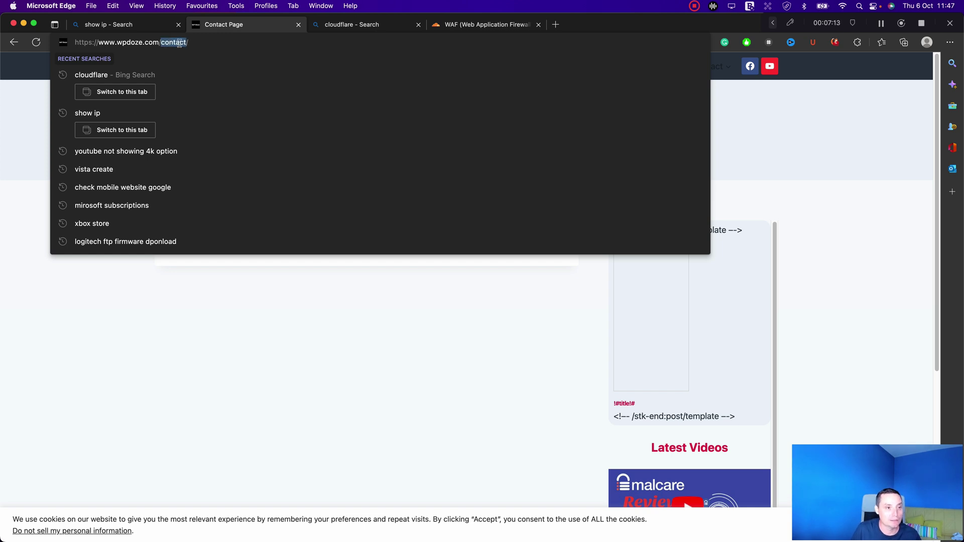
{"action": "left_click", "coordinate": [201, 43]}
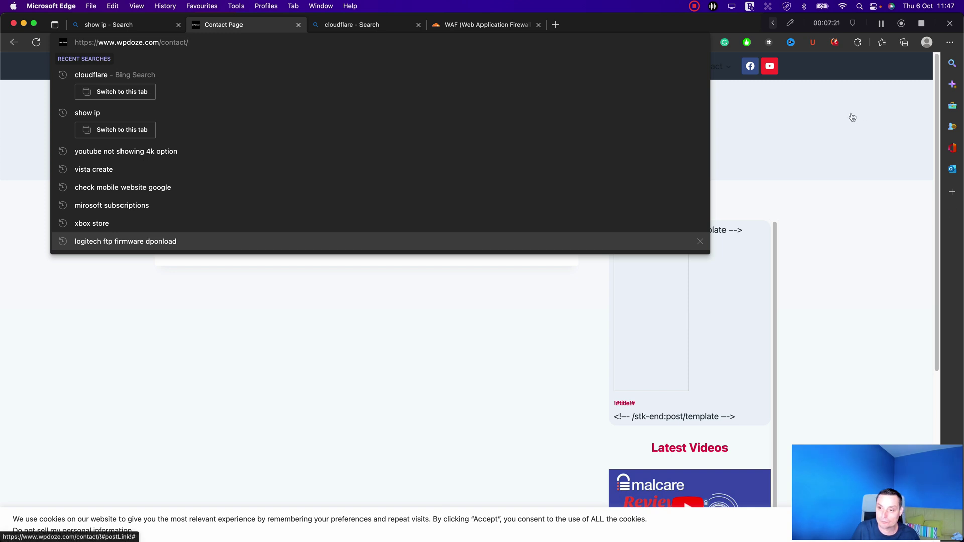
{"action": "left_click", "coordinate": [825, 128]}
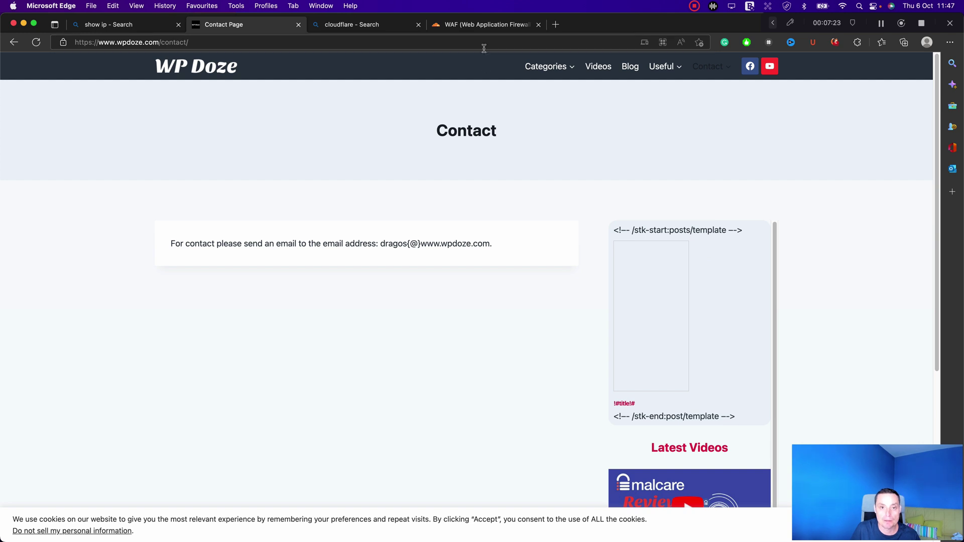
{"action": "left_click", "coordinate": [481, 24]}
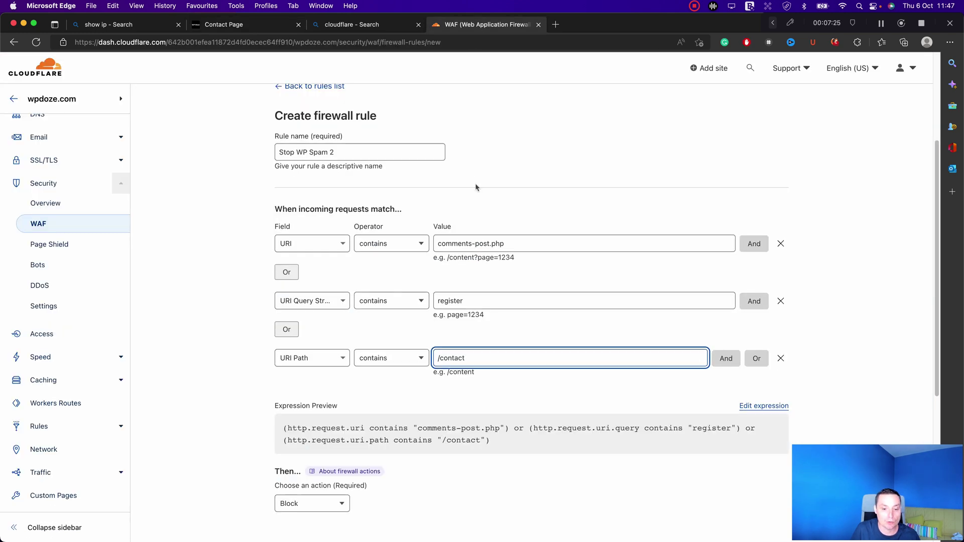
- Change the rule action from Block to JS Challenge
{"action": "scroll", "coordinate": [476, 188], "scroll_direction": "down", "scroll_amount": 2}
{"action": "scroll", "coordinate": [476, 187], "scroll_direction": "down", "scroll_amount": 2}
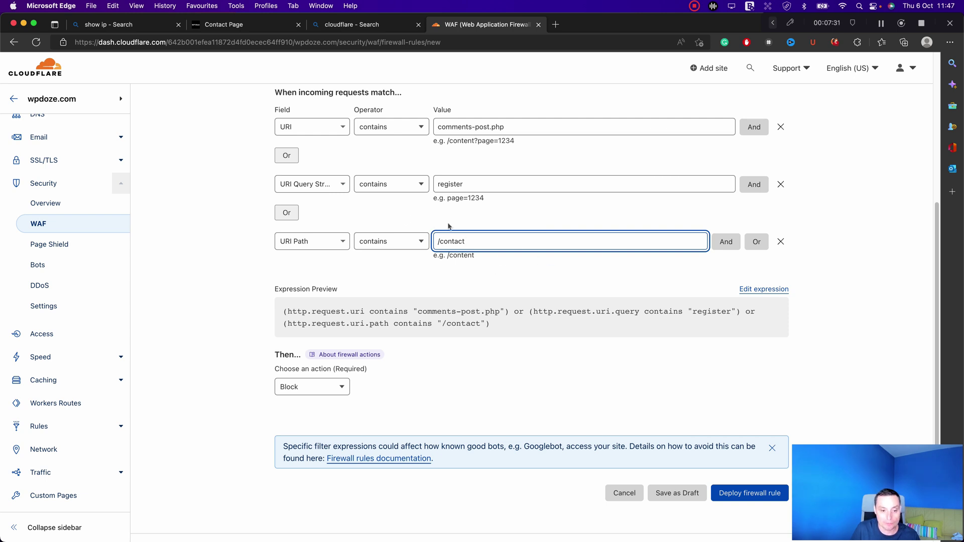
{"action": "scroll", "coordinate": [447, 226], "scroll_direction": "down", "scroll_amount": 1}
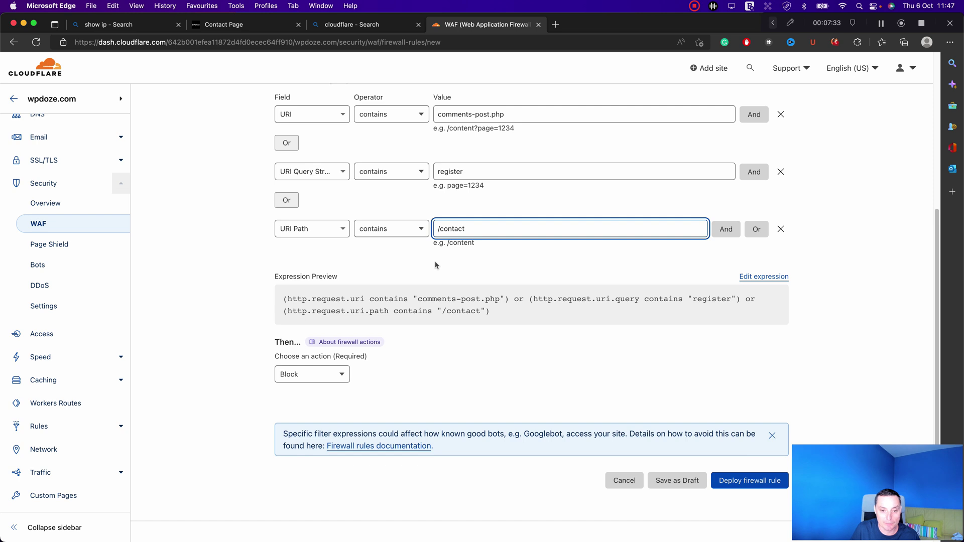
{"action": "scroll", "coordinate": [435, 265], "scroll_direction": "down", "scroll_amount": 1}
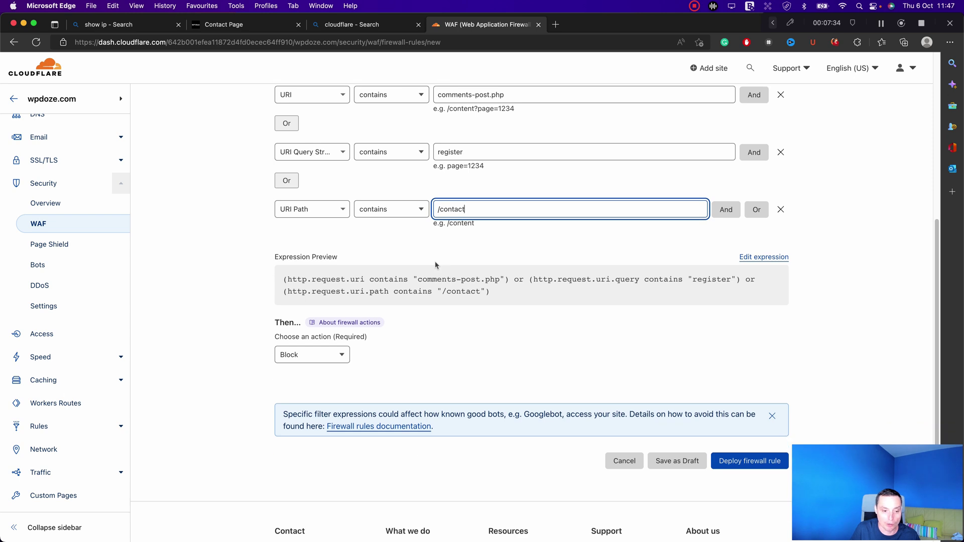
{"action": "left_click", "coordinate": [336, 358]}
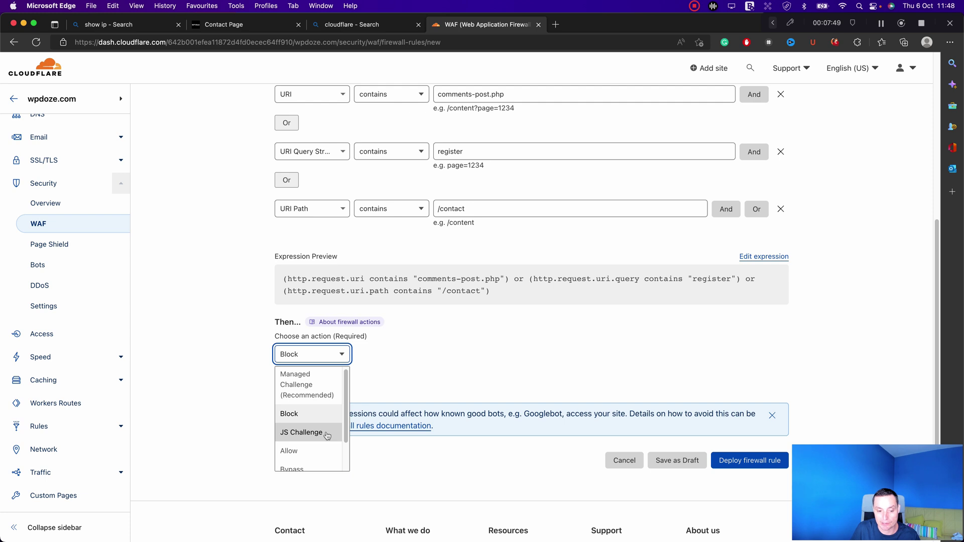
{"action": "left_click", "coordinate": [327, 434]}
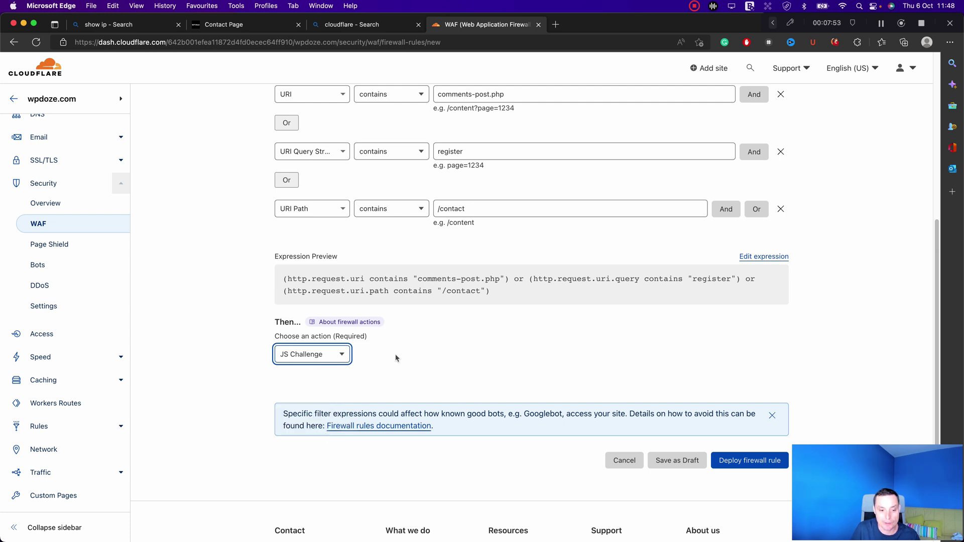
- Switch the rule action to Legacy CAPTCHA and review the rule
{"action": "left_click", "coordinate": [327, 354]}
{"action": "scroll", "coordinate": [325, 391], "scroll_direction": "down", "scroll_amount": 3}
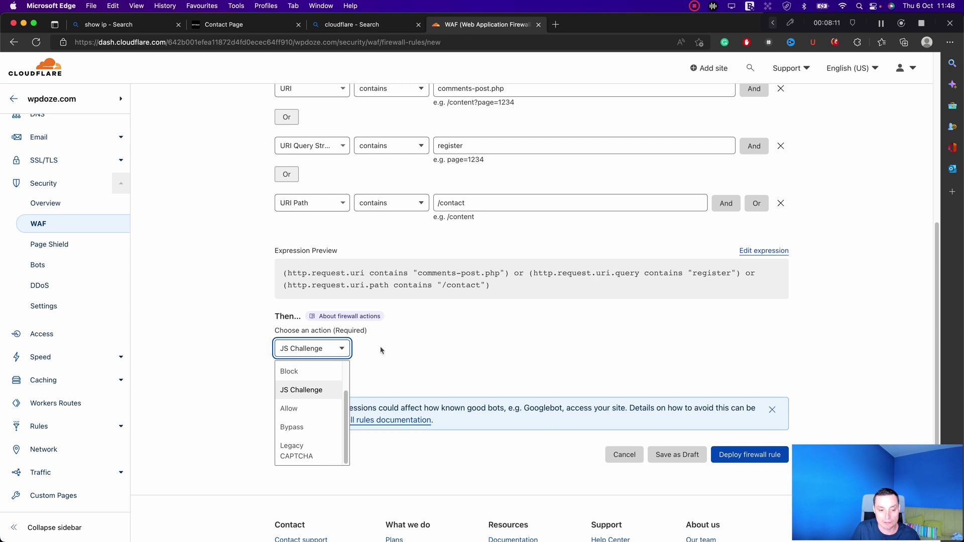
{"action": "left_click", "coordinate": [380, 350]}
{"action": "left_click", "coordinate": [311, 349]}
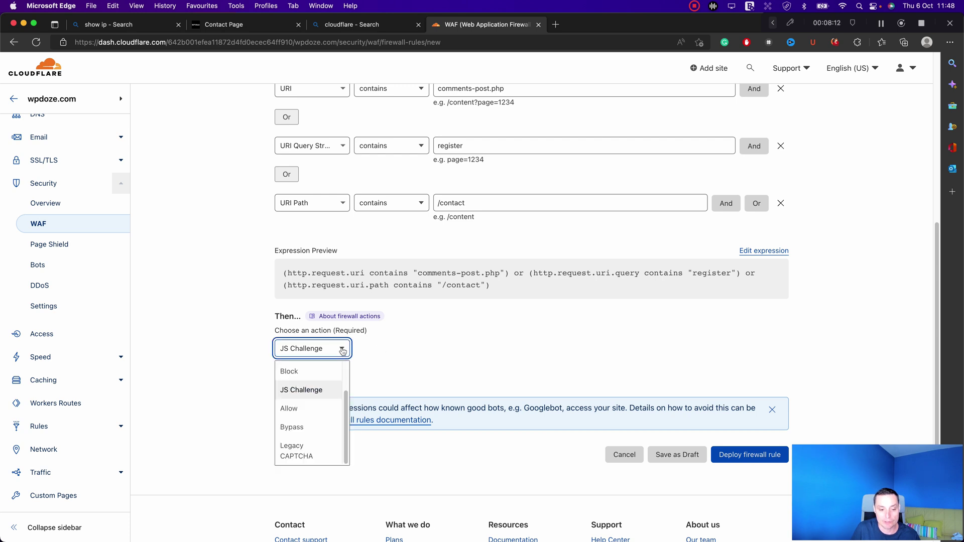
{"action": "left_click", "coordinate": [315, 448]}
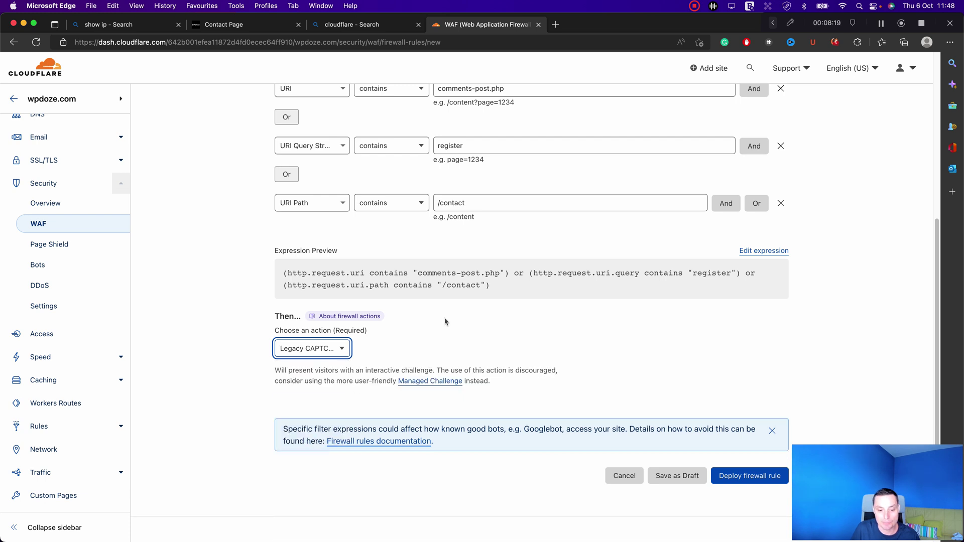
{"action": "scroll", "coordinate": [631, 416], "scroll_direction": "down", "scroll_amount": 1}
{"action": "scroll", "coordinate": [553, 372], "scroll_direction": "up", "scroll_amount": 1}
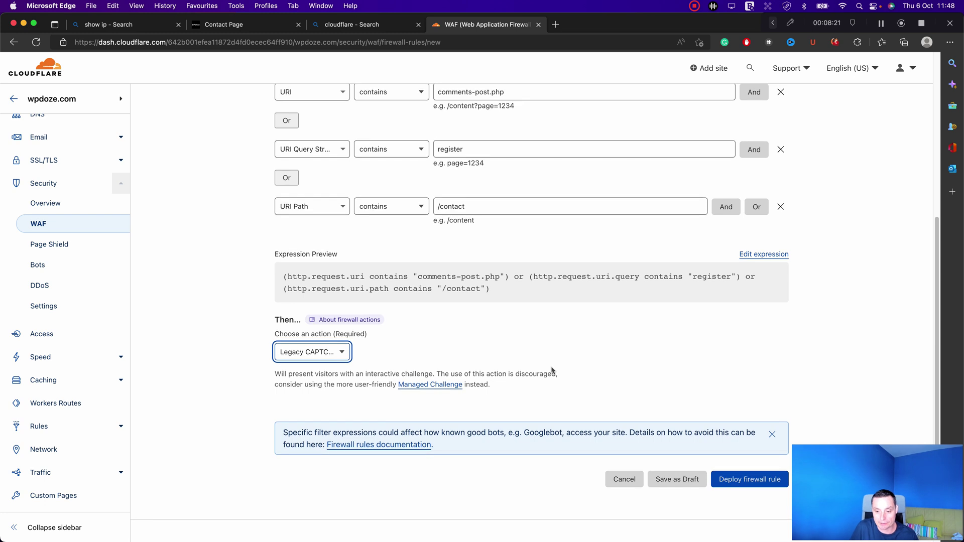
{"action": "scroll", "coordinate": [552, 372], "scroll_direction": "up", "scroll_amount": 2}
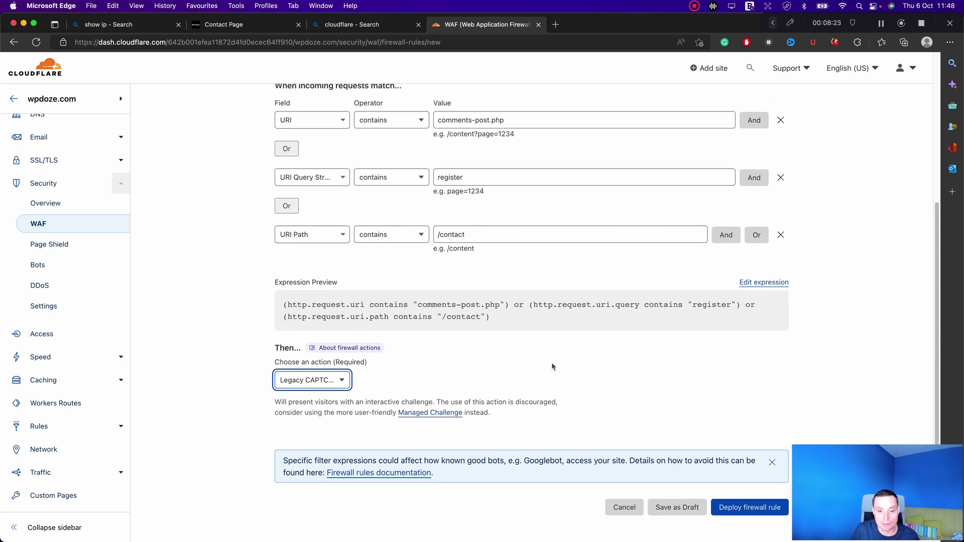
{"action": "scroll", "coordinate": [552, 367], "scroll_direction": "down", "scroll_amount": 1}
{"action": "scroll", "coordinate": [553, 366], "scroll_direction": "down", "scroll_amount": 3}
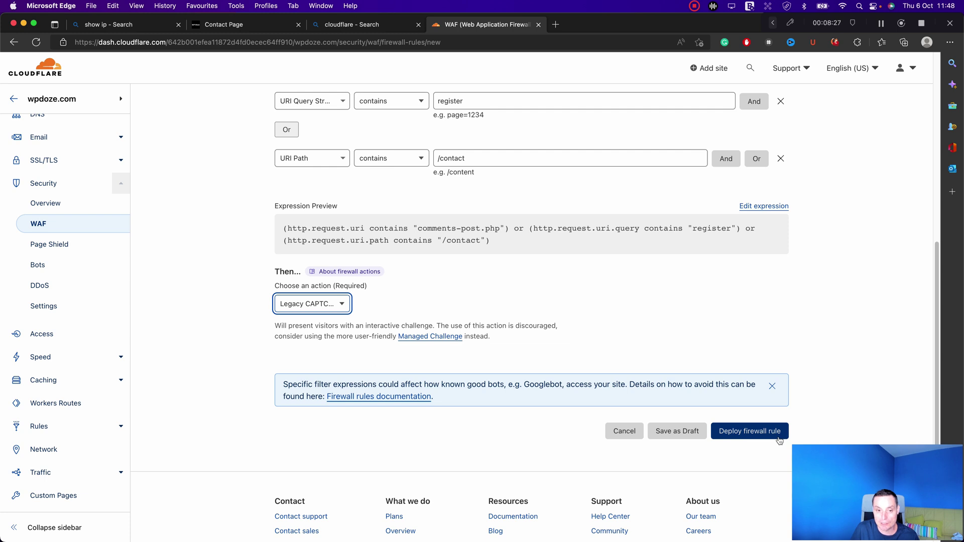
{"action": "scroll", "coordinate": [506, 228], "scroll_direction": "up", "scroll_amount": 1}
{"action": "scroll", "coordinate": [505, 228], "scroll_direction": "up", "scroll_amount": 4}
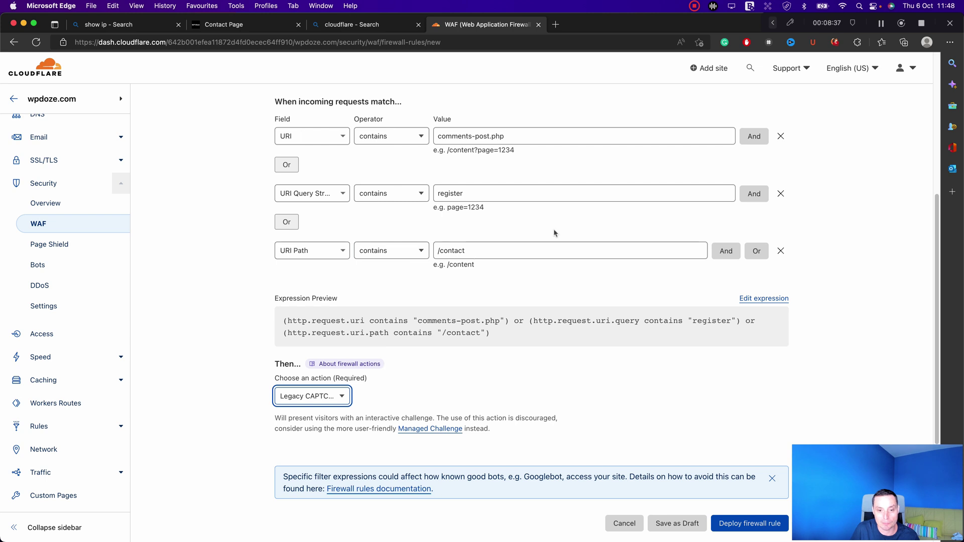
- AND a Referer equals 'wpdoze.com' condition onto the /contact clause
{"action": "left_click", "coordinate": [733, 256]}
{"action": "left_click", "coordinate": [309, 292]}
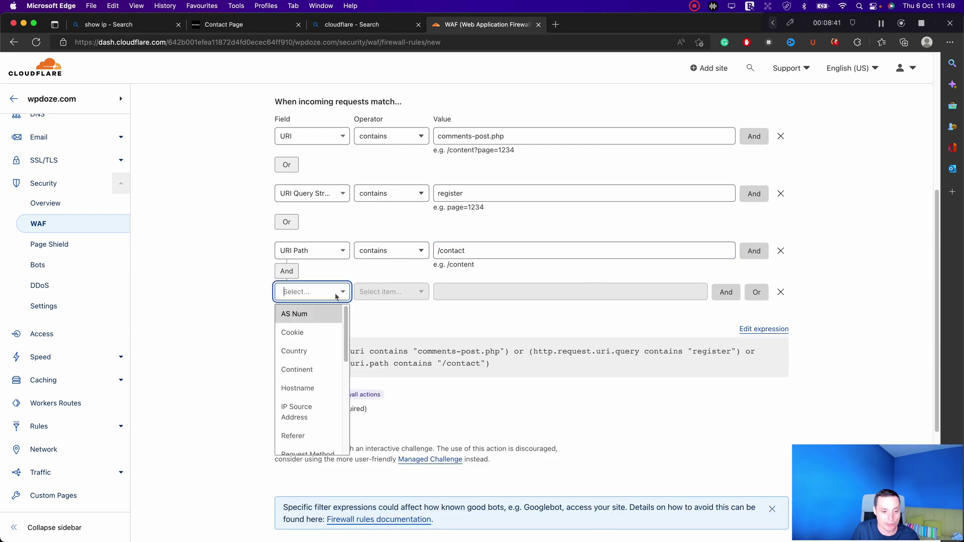
{"action": "scroll", "coordinate": [310, 340], "scroll_direction": "down", "scroll_amount": 1}
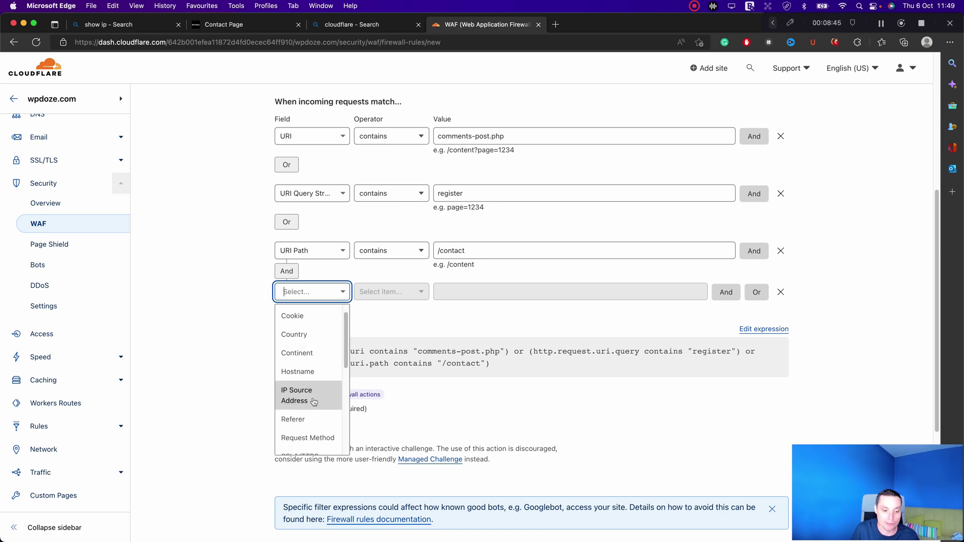
{"action": "left_click", "coordinate": [314, 401]}
{"action": "left_click", "coordinate": [482, 290]}
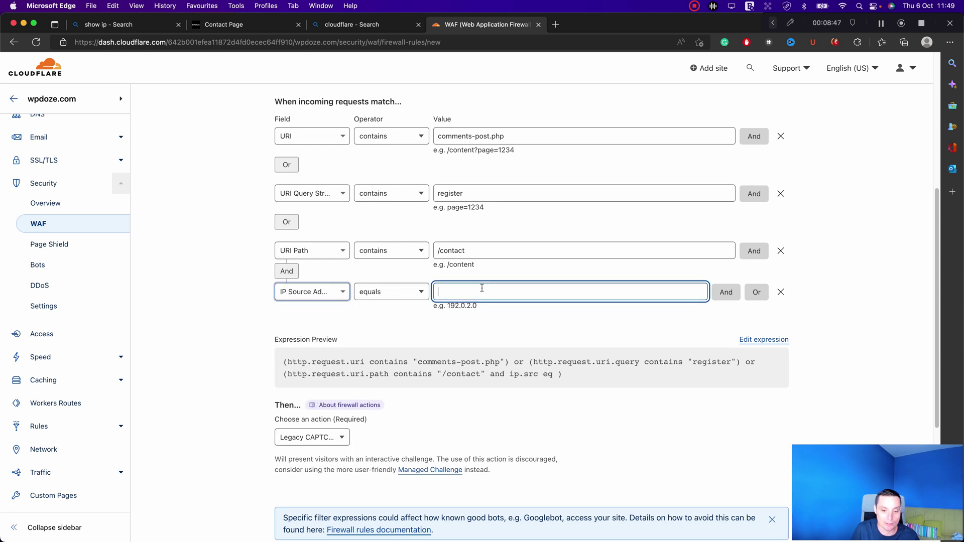
{"action": "left_click", "coordinate": [320, 294]}
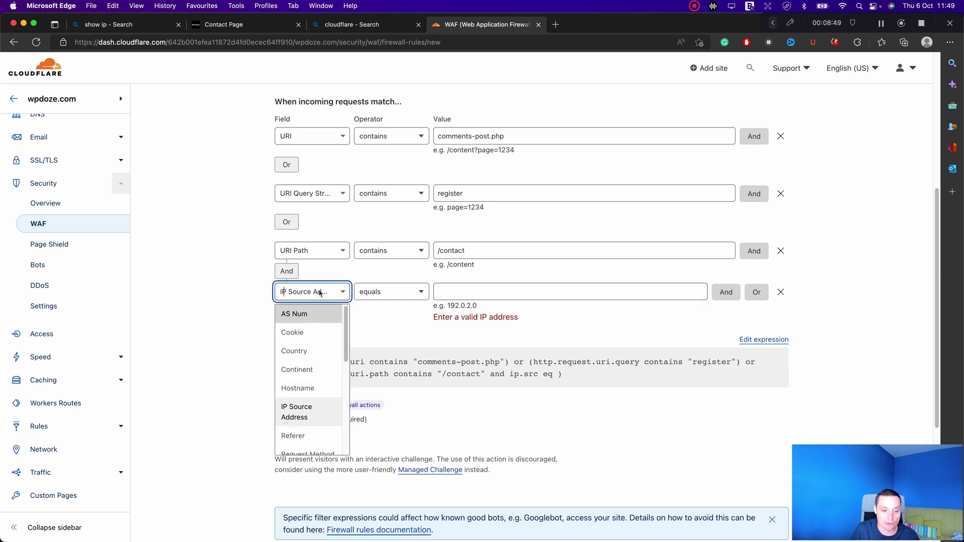
{"action": "scroll", "coordinate": [313, 352], "scroll_direction": "down", "scroll_amount": 1}
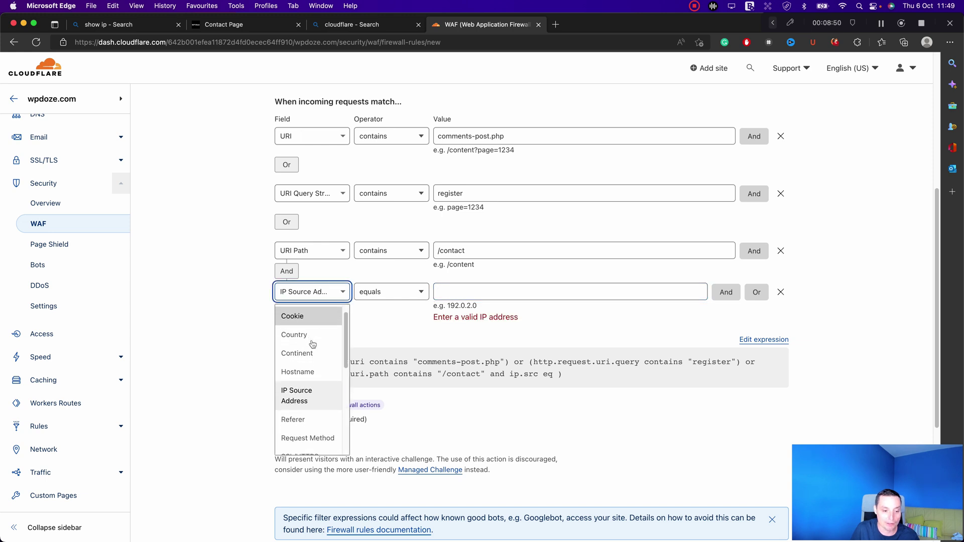
{"action": "left_click", "coordinate": [296, 420]}
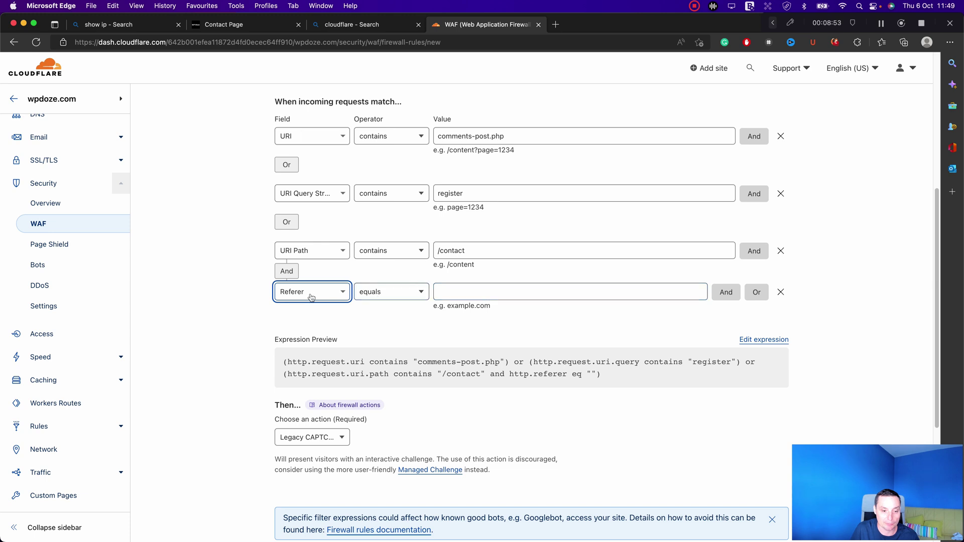
{"action": "left_click", "coordinate": [462, 293]}
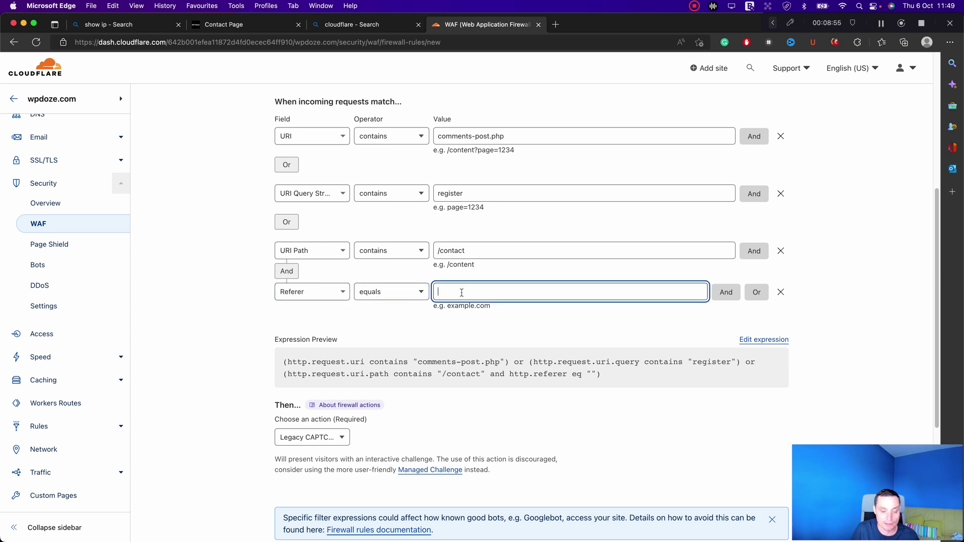
{"action": "type", "text": "w"}
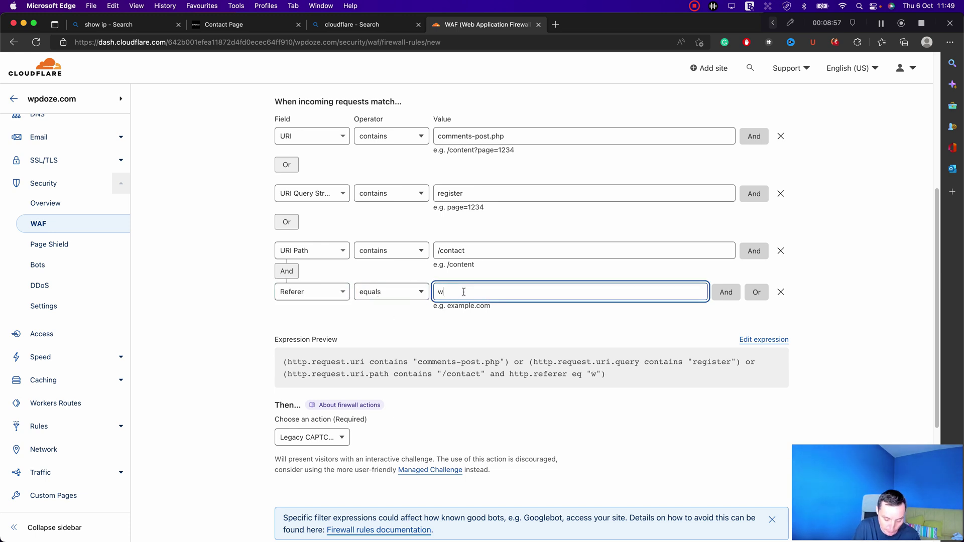
{"action": "type", "text": "pdoze.com"}
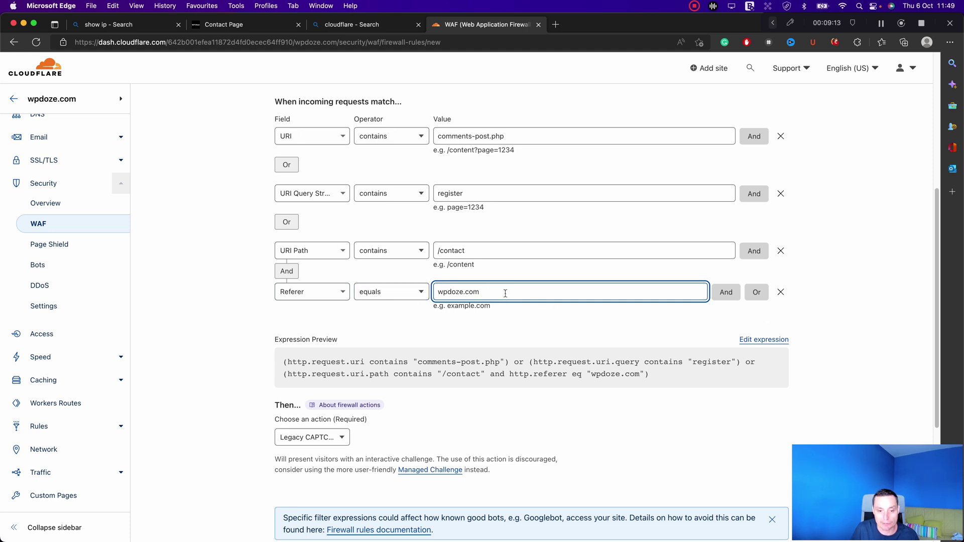
- Remove the Referer condition and deploy the Stop WP Spam 2 rule with Legacy CAPTCHA
{"action": "left_click", "coordinate": [781, 292]}
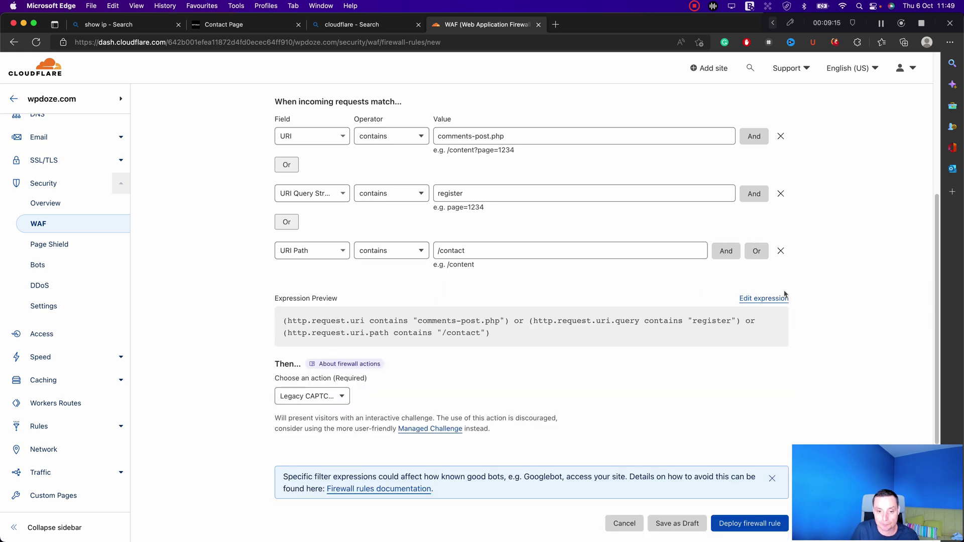
{"action": "scroll", "coordinate": [628, 299], "scroll_direction": "up", "scroll_amount": 1}
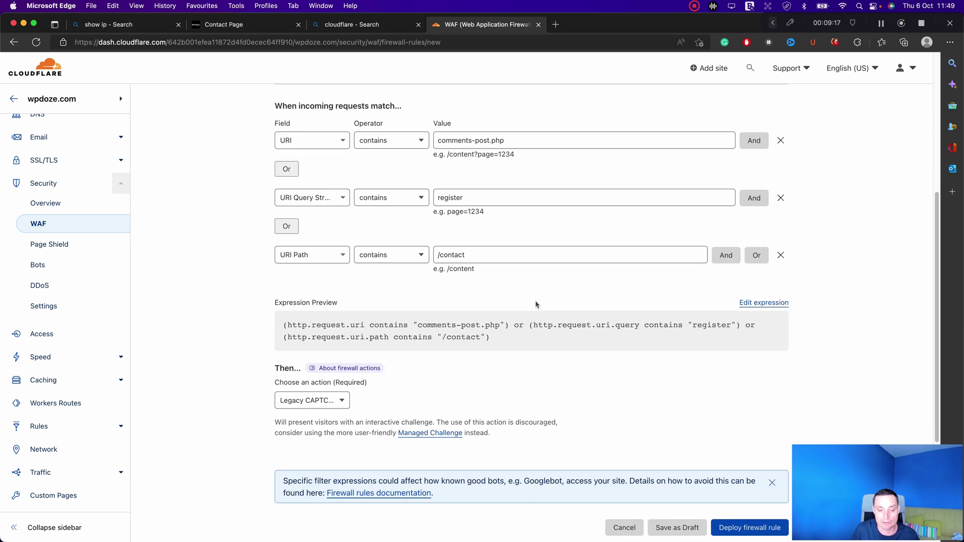
{"action": "scroll", "coordinate": [536, 305], "scroll_direction": "down", "scroll_amount": 2}
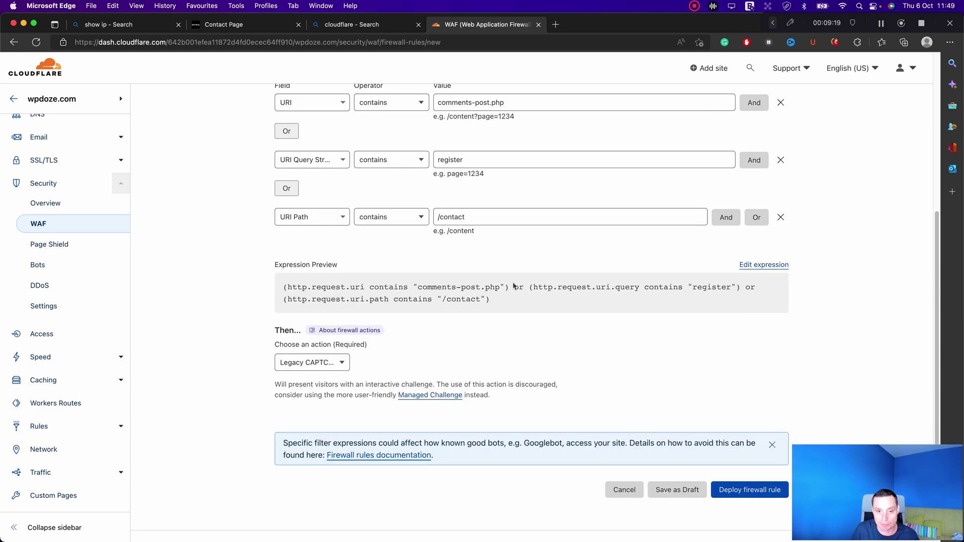
{"action": "scroll", "coordinate": [529, 230], "scroll_direction": "down", "scroll_amount": 1}
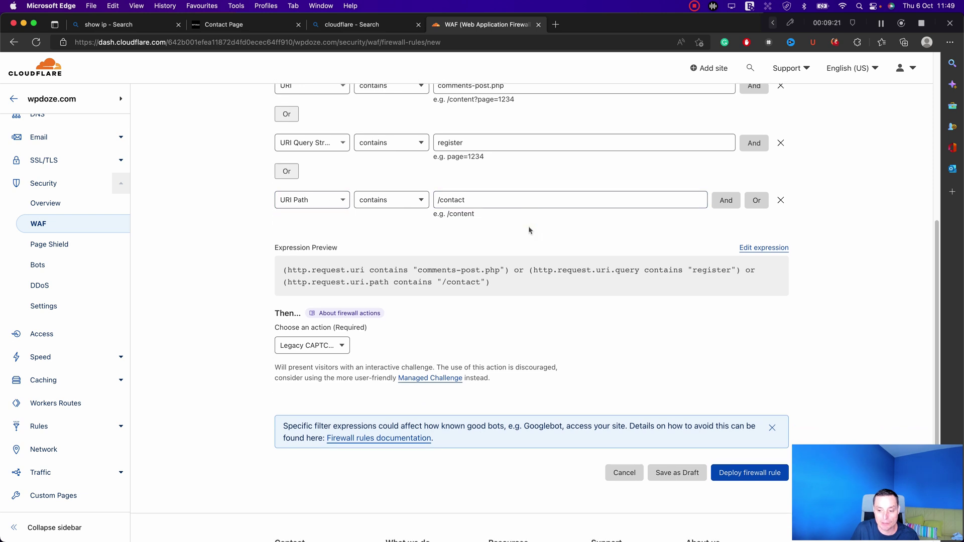
{"action": "left_click", "coordinate": [755, 476]}
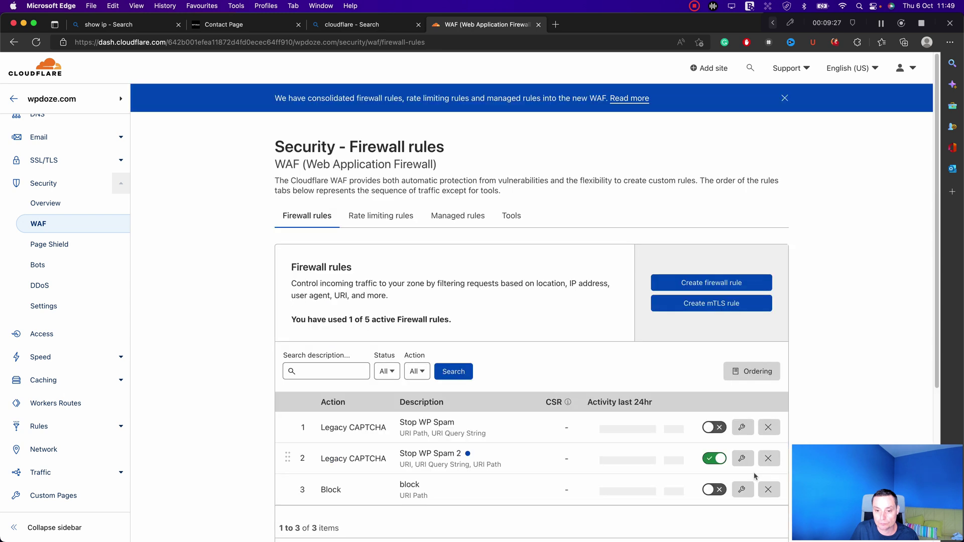
{"action": "scroll", "coordinate": [549, 228], "scroll_direction": "down", "scroll_amount": 2}
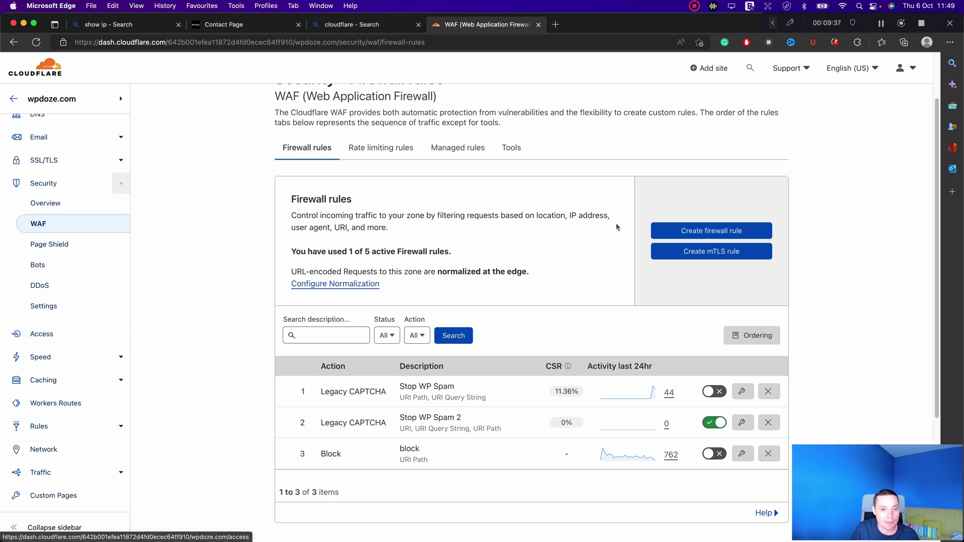
- Browse the IP Access Rules list on the WAF Tools page
{"action": "left_click", "coordinate": [512, 148]}
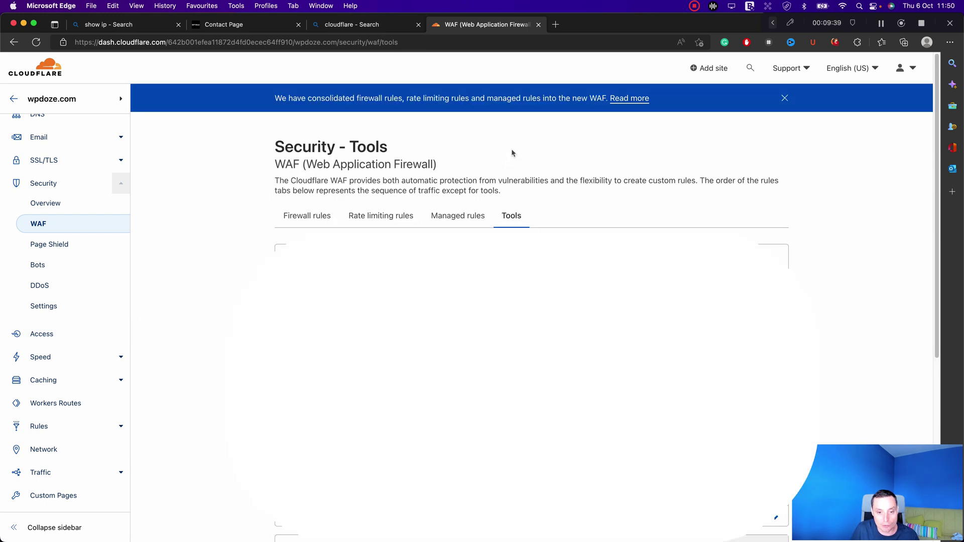
{"action": "scroll", "coordinate": [512, 148], "scroll_direction": "down", "scroll_amount": 4}
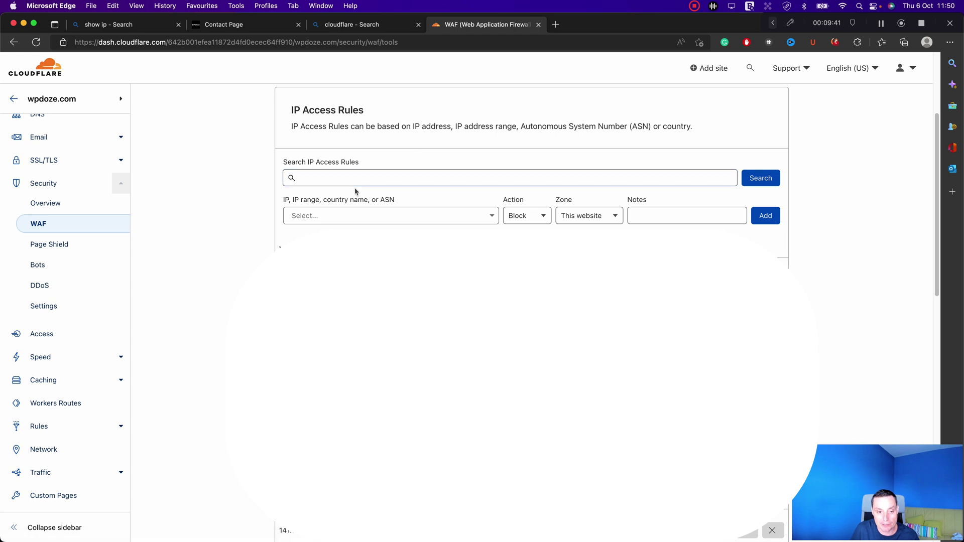
{"action": "scroll", "coordinate": [355, 191], "scroll_direction": "up", "scroll_amount": 3}
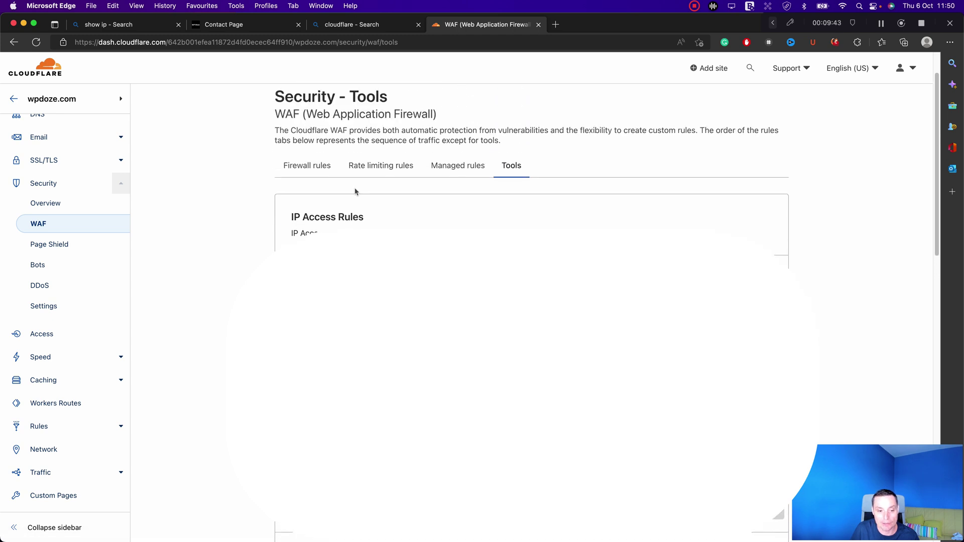
{"action": "scroll", "coordinate": [355, 191], "scroll_direction": "up", "scroll_amount": 2}
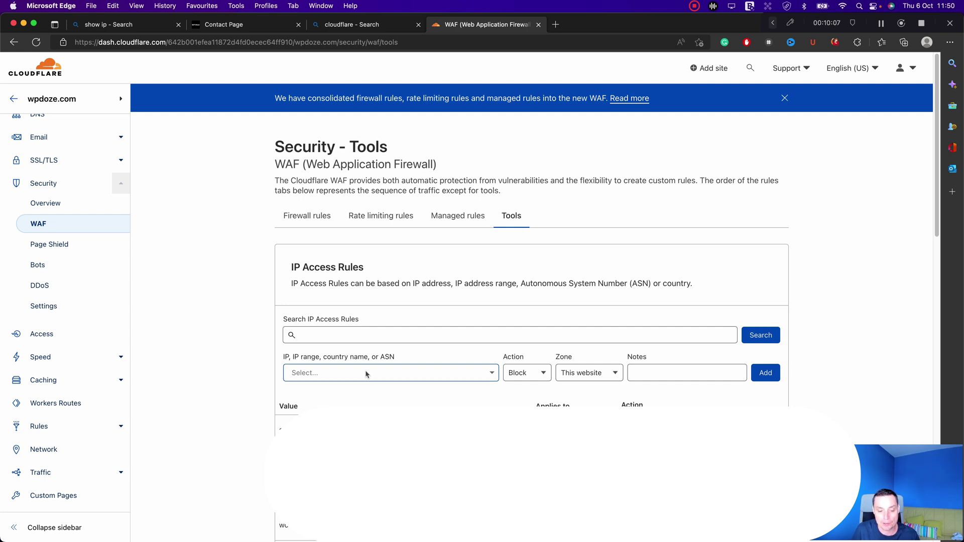
{"action": "scroll", "coordinate": [435, 235], "scroll_direction": "down", "scroll_amount": 2}
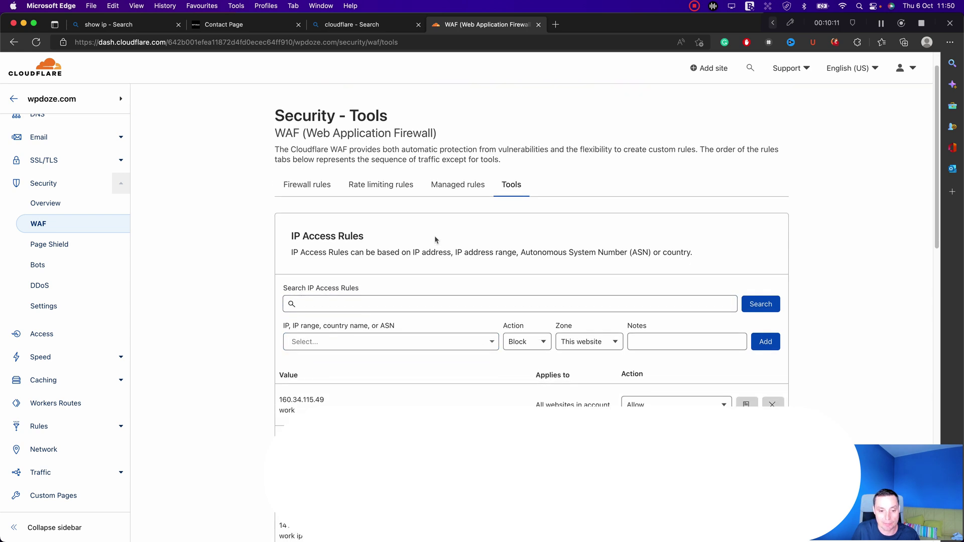
{"action": "scroll", "coordinate": [435, 240], "scroll_direction": "up", "scroll_amount": 2}
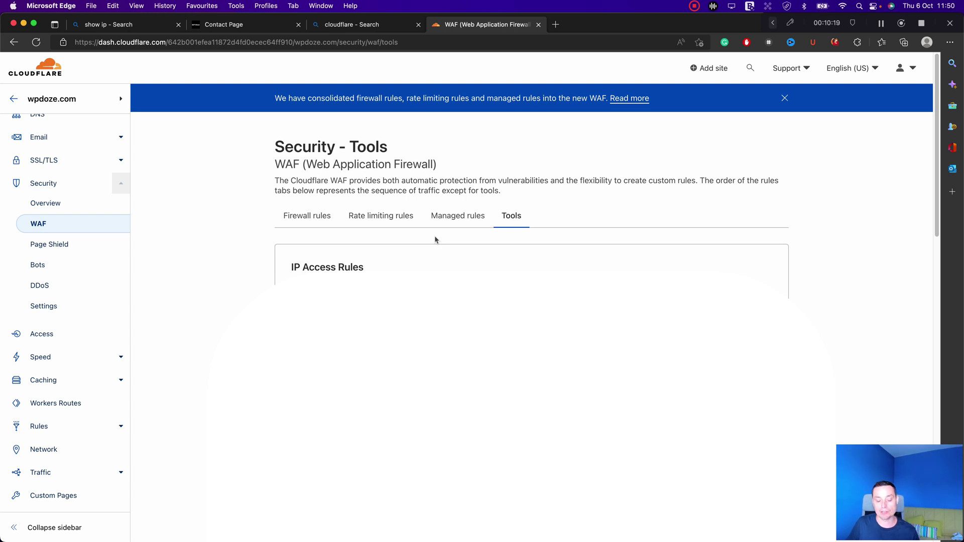
{"action": "scroll", "coordinate": [435, 240], "scroll_direction": "down", "scroll_amount": 1}
{"action": "scroll", "coordinate": [433, 250], "scroll_direction": "down", "scroll_amount": 6}
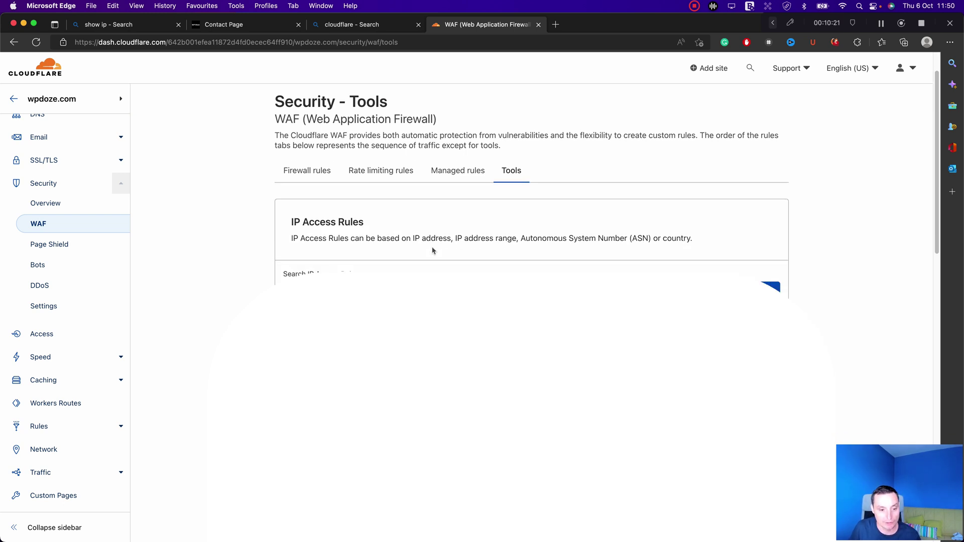
{"action": "scroll", "coordinate": [520, 228], "scroll_direction": "down", "scroll_amount": 1}
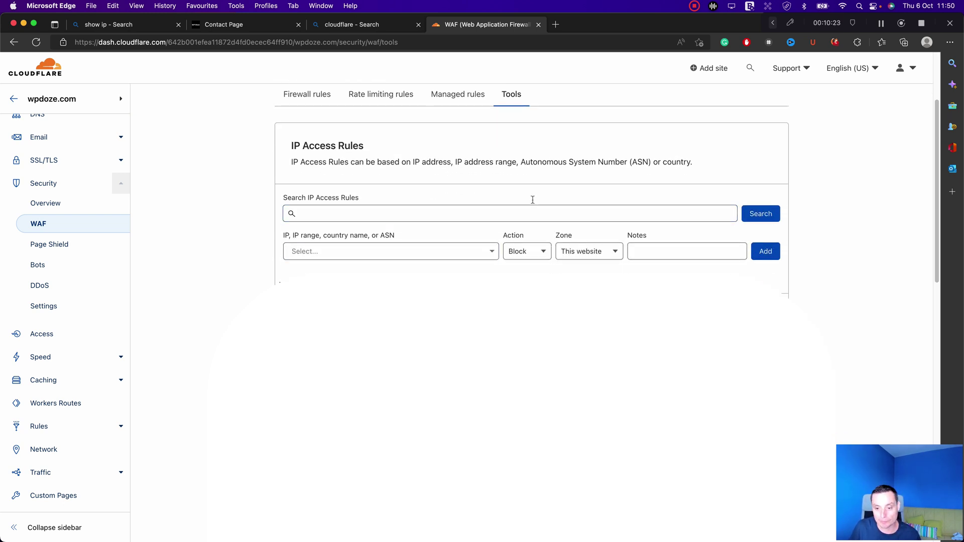
{"action": "scroll", "coordinate": [521, 188], "scroll_direction": "up", "scroll_amount": 1}
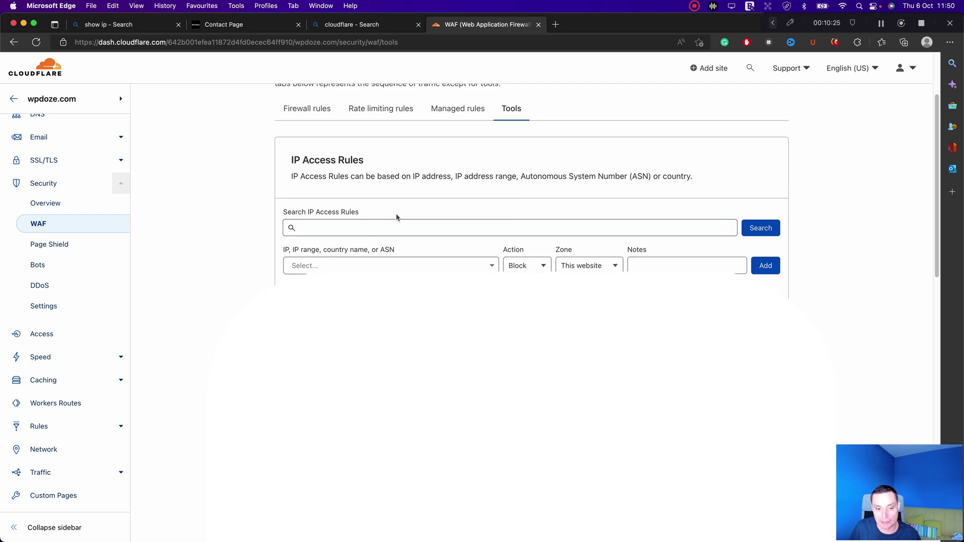
{"action": "scroll", "coordinate": [480, 197], "scroll_direction": "up", "scroll_amount": 6}
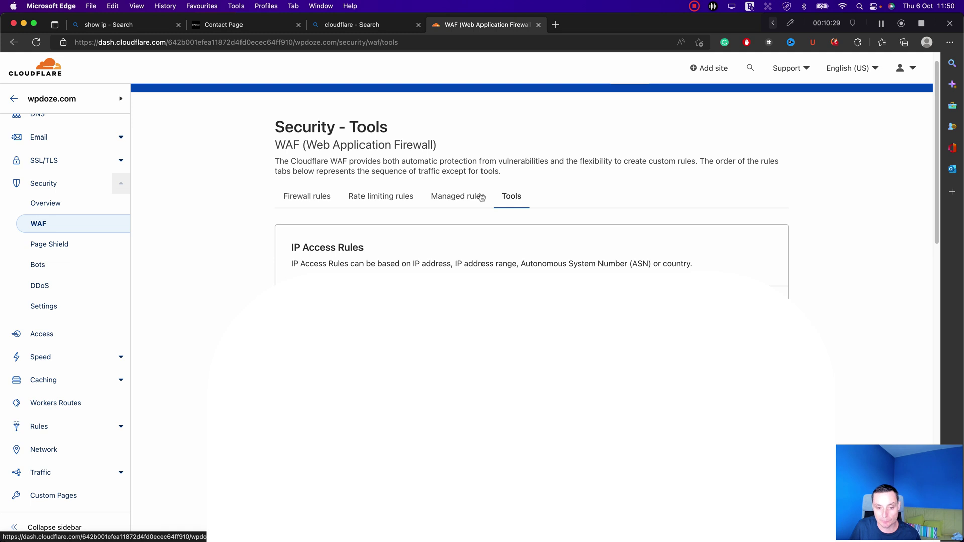
{"action": "scroll", "coordinate": [481, 197], "scroll_direction": "down", "scroll_amount": 6}
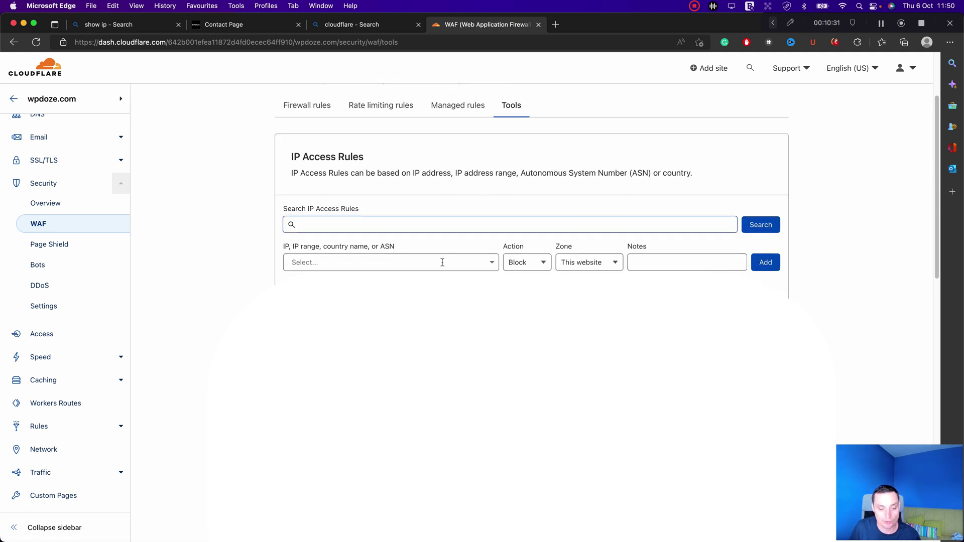
- Try the IP Access Rules search field, then go to the Security Settings page
{"action": "left_click", "coordinate": [410, 223]}
{"action": "scroll", "coordinate": [409, 223], "scroll_direction": "down", "scroll_amount": 1}
{"action": "left_click", "coordinate": [266, 219]}
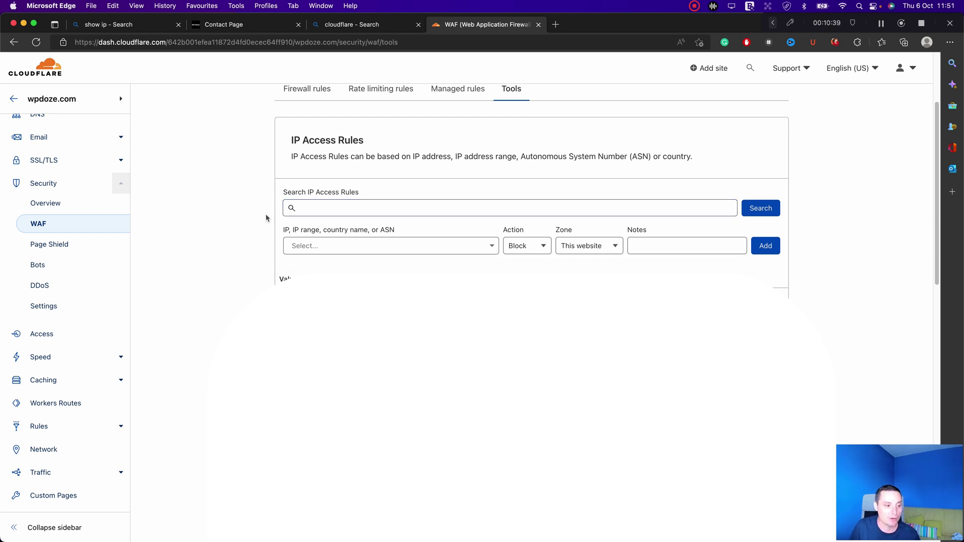
{"action": "left_click", "coordinate": [55, 310]}
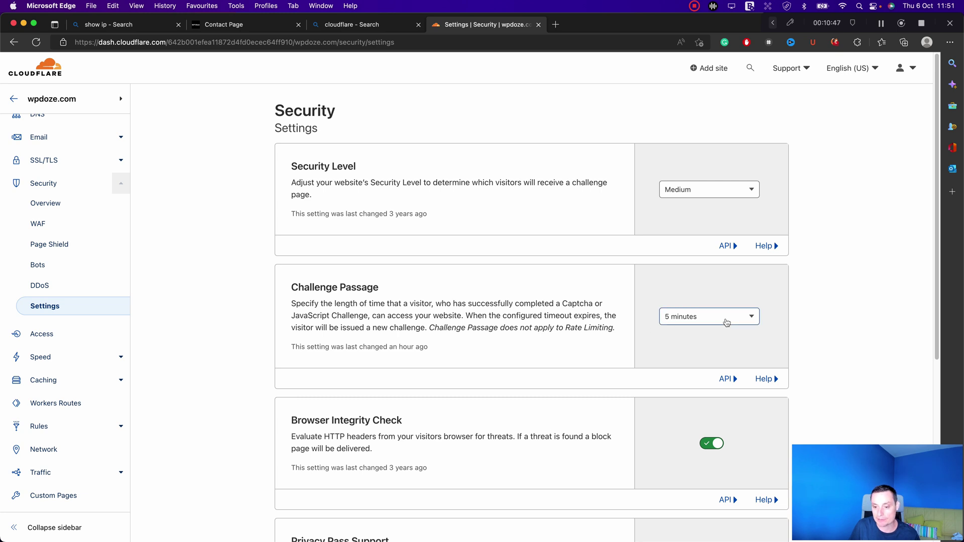
- Review Challenge Passage choices, keeping 5 minutes, then switch to the WP Doze Contact page
{"action": "left_click", "coordinate": [727, 322]}
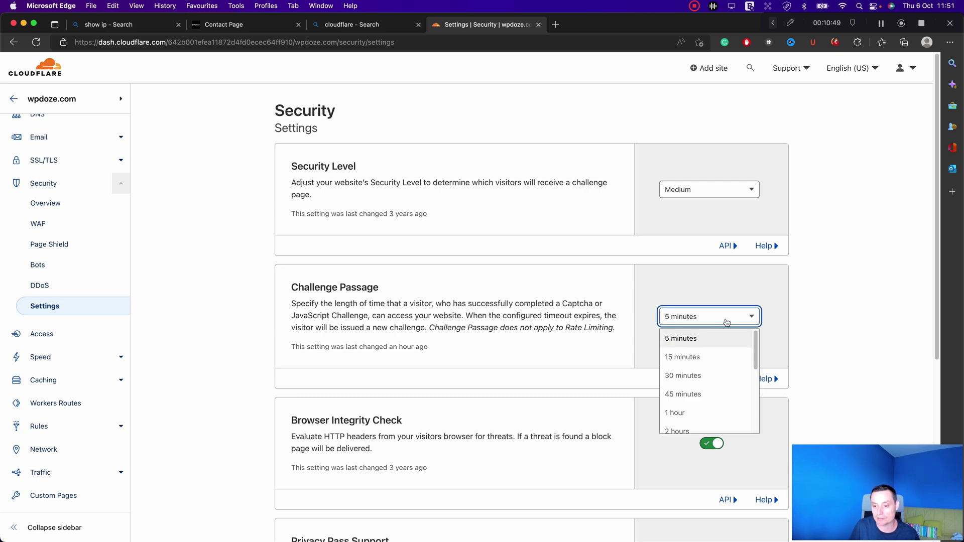
{"action": "left_click", "coordinate": [727, 323]}
{"action": "left_click", "coordinate": [717, 313]}
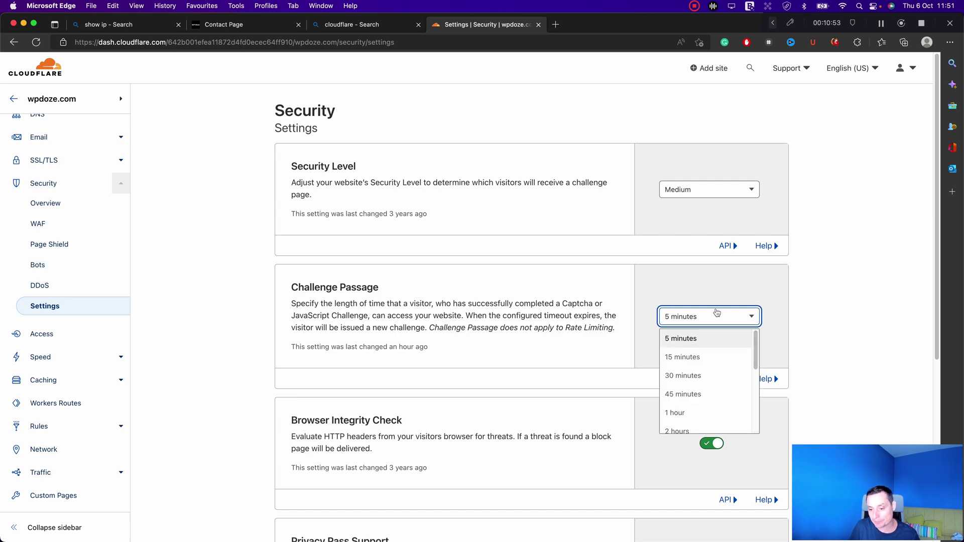
{"action": "left_click", "coordinate": [718, 312]}
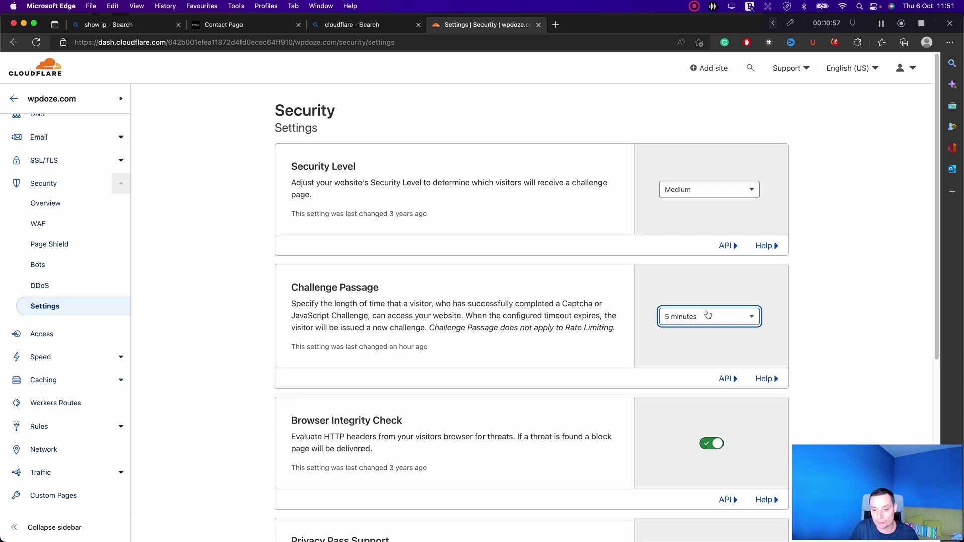
{"action": "scroll", "coordinate": [709, 315], "scroll_direction": "down", "scroll_amount": 3}
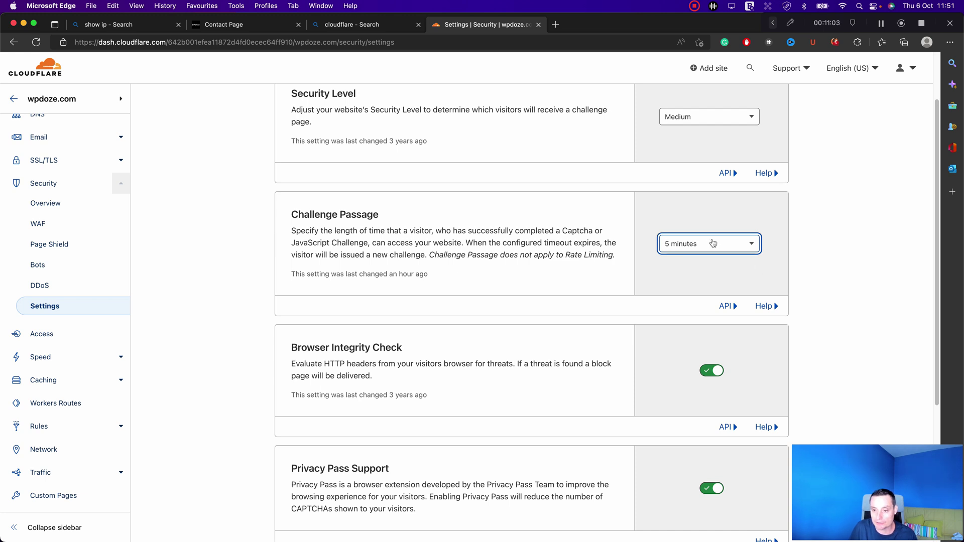
{"action": "scroll", "coordinate": [376, 188], "scroll_direction": "up", "scroll_amount": 3}
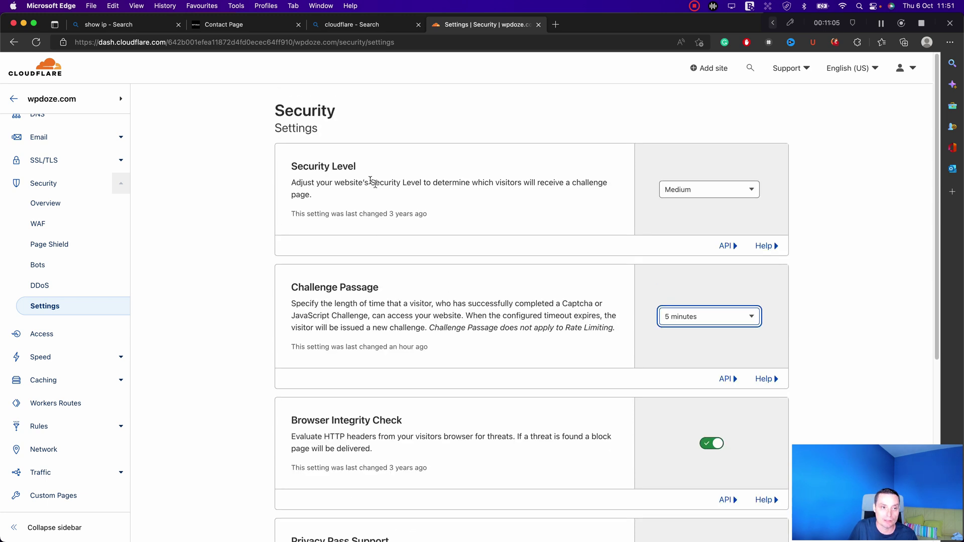
{"action": "left_click", "coordinate": [245, 26]}
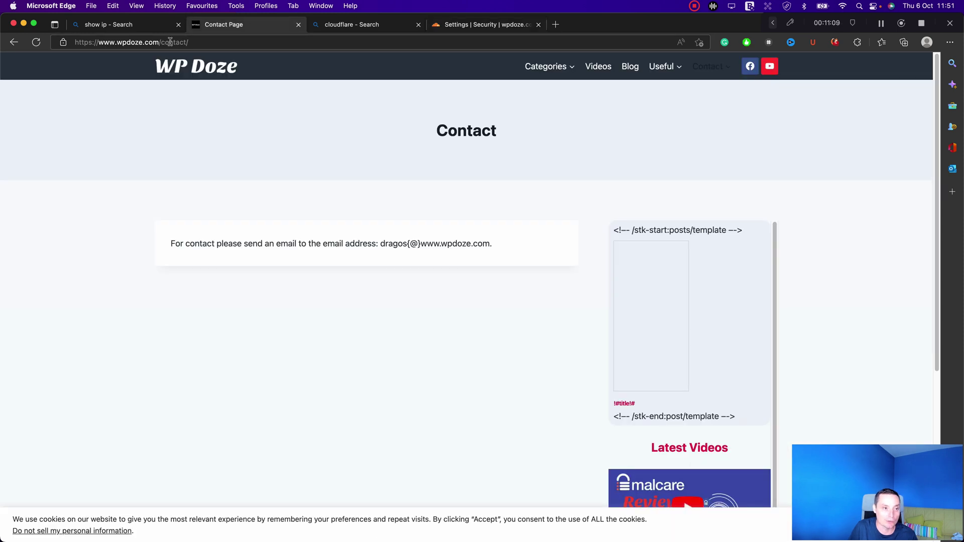
- Replace 'contact/' with 'wp' in the address, open the Register form, then return to Cloudflare
{"action": "left_click_drag", "start_coordinate": [161, 42], "coordinate": [243, 43]}
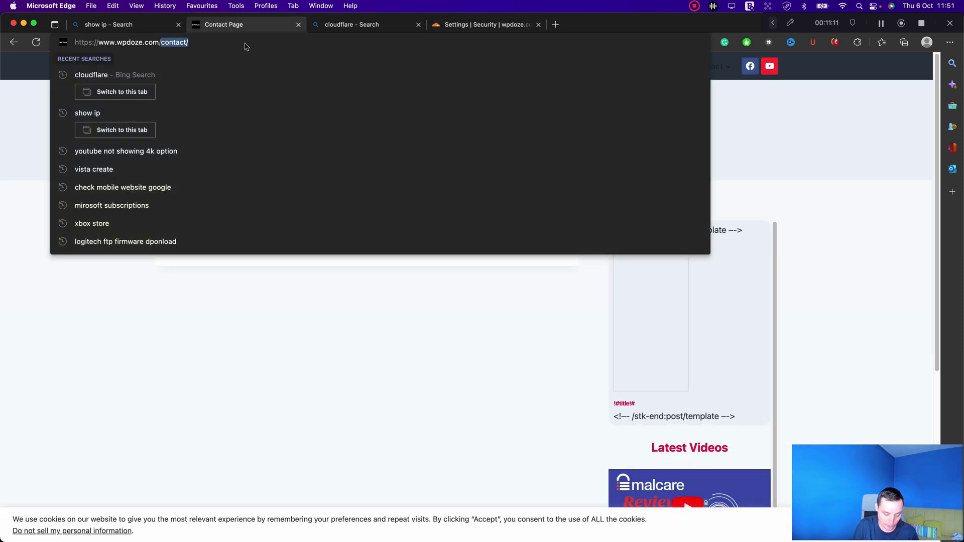
{"action": "type", "text": "wp-admi"}
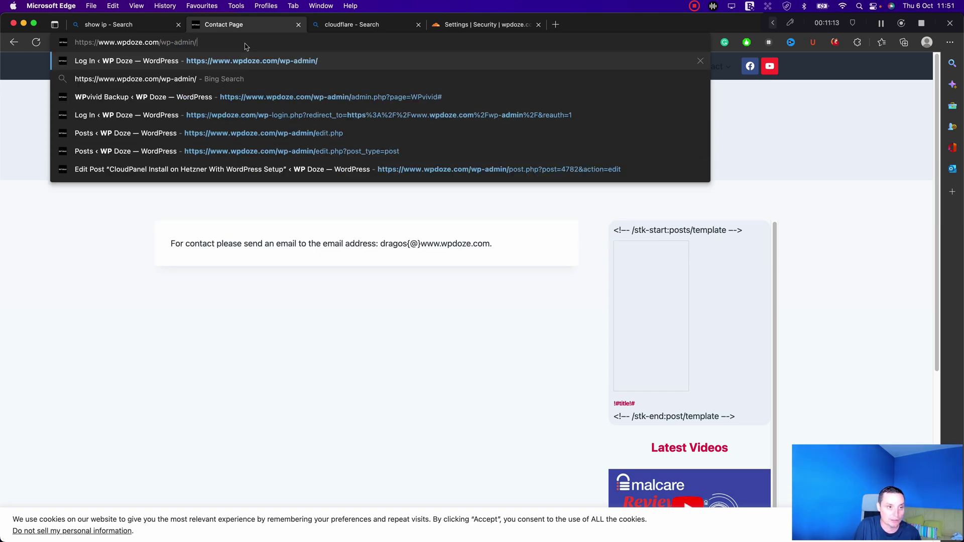
{"action": "key", "text": "Return"}
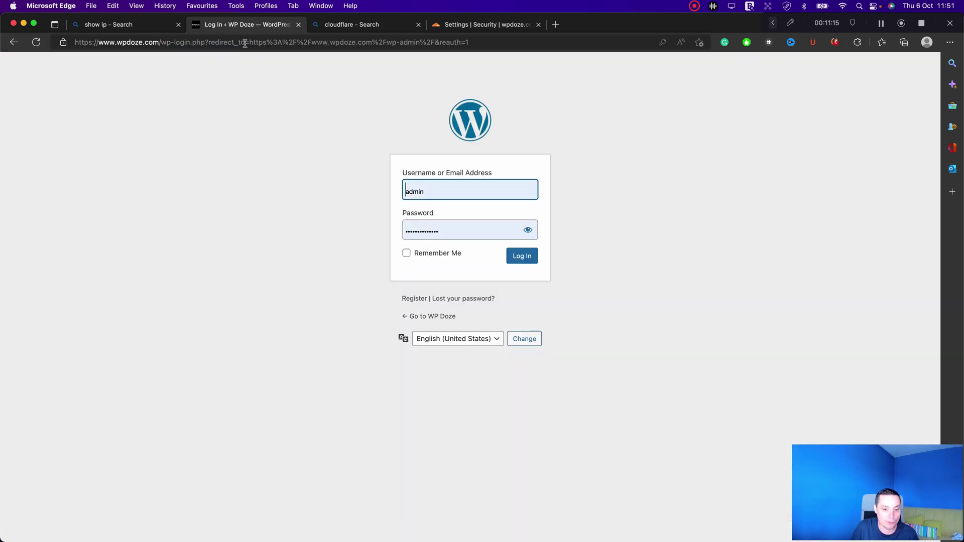
{"action": "left_click", "coordinate": [416, 299]}
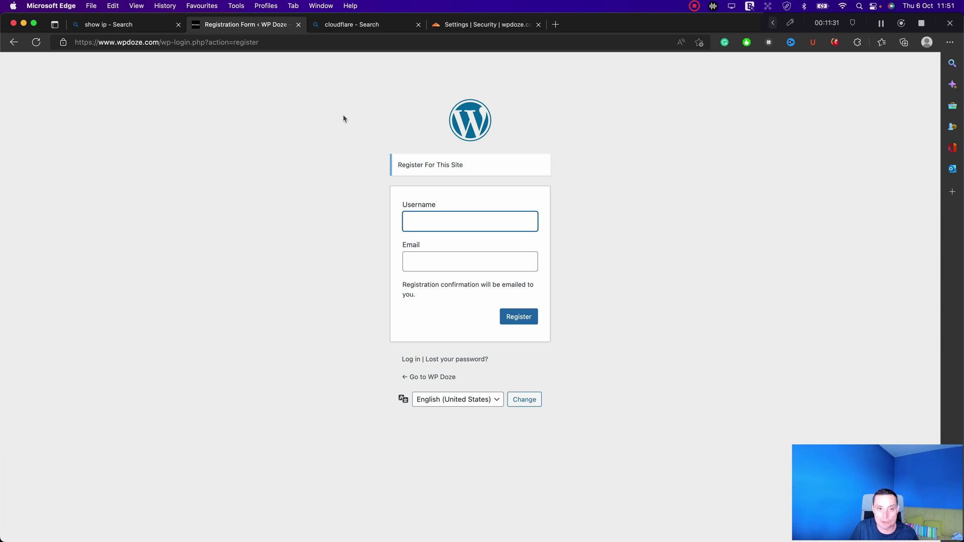
{"action": "left_click", "coordinate": [489, 26]}
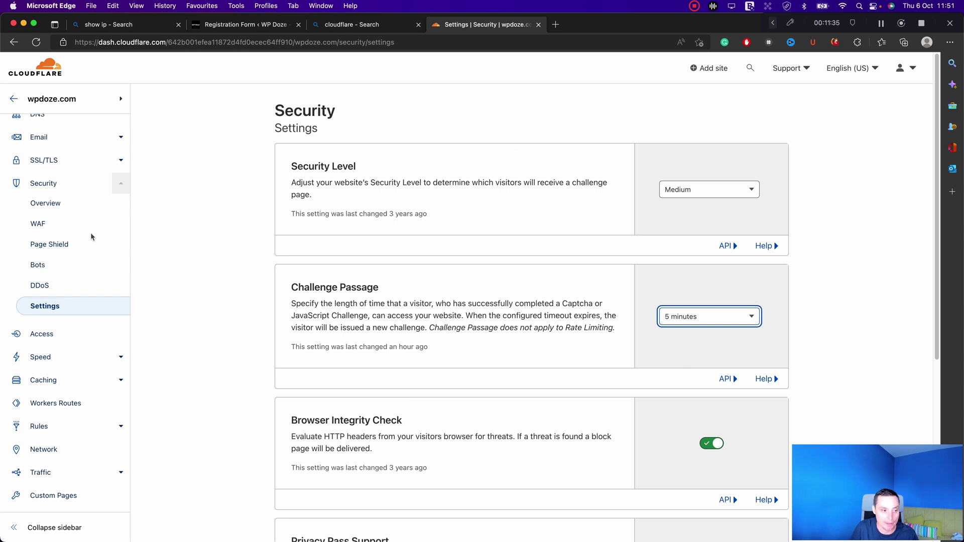
- Open Stop WP Spam 2's logged firewall events from its activity count in the WAF rules list
{"action": "left_click", "coordinate": [51, 227]}
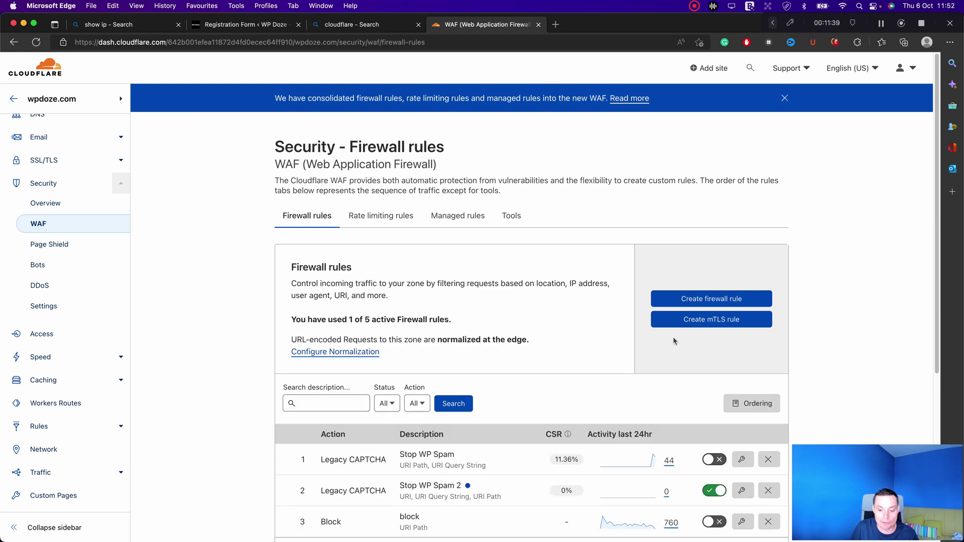
{"action": "scroll", "coordinate": [673, 347], "scroll_direction": "down", "scroll_amount": 2}
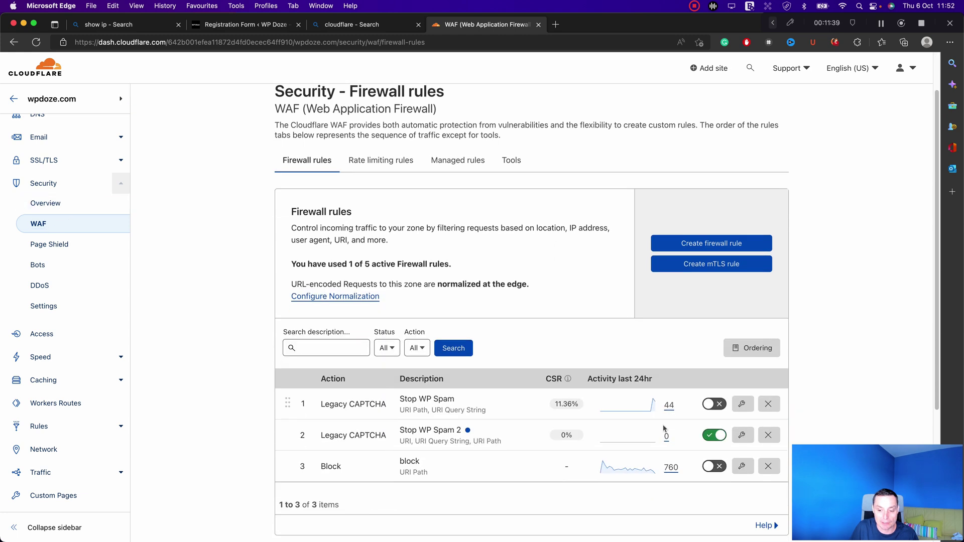
{"action": "left_click", "coordinate": [629, 437]}
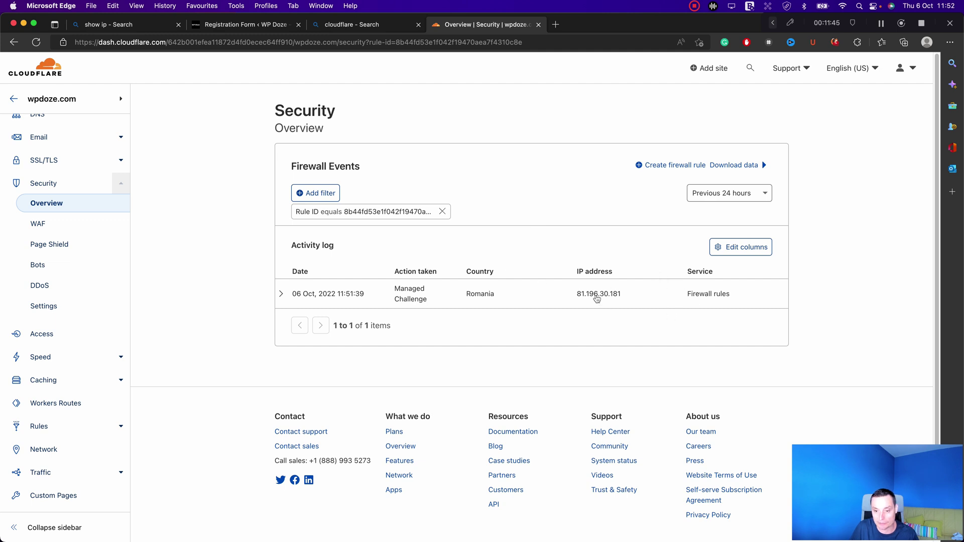
- Expand the Romania event, review its request details, and return to the WAF firewall rules list
{"action": "left_click", "coordinate": [281, 293]}
{"action": "scroll", "coordinate": [322, 346], "scroll_direction": "down", "scroll_amount": 2}
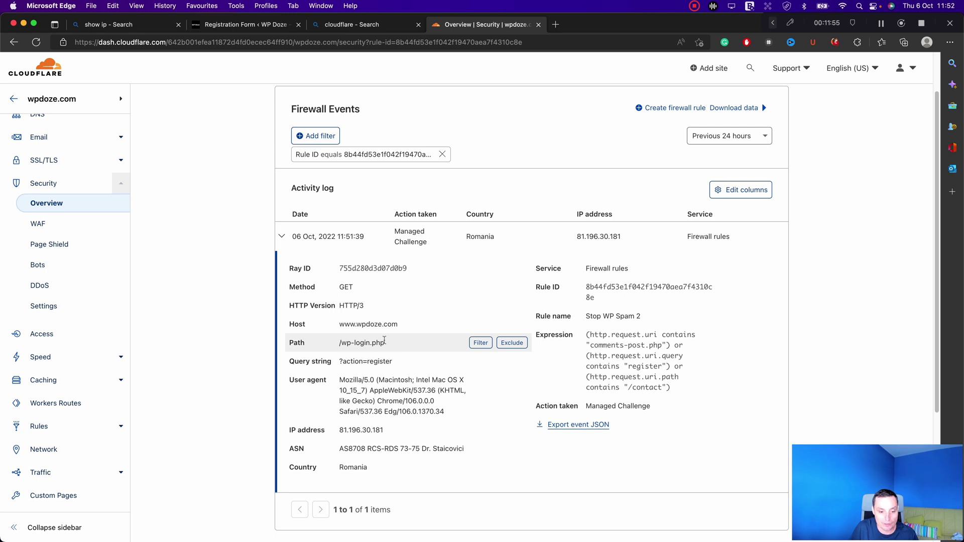
{"action": "scroll", "coordinate": [456, 331], "scroll_direction": "up", "scroll_amount": 1}
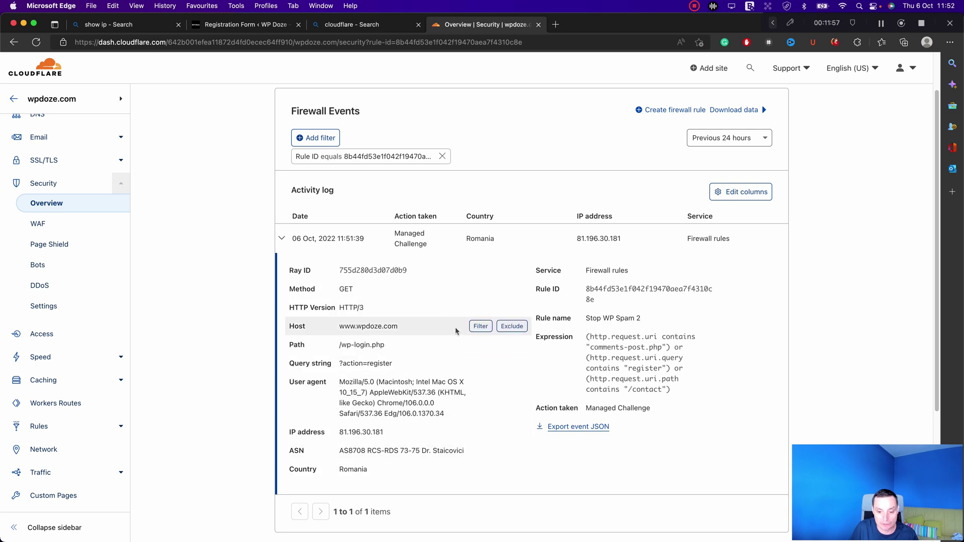
{"action": "scroll", "coordinate": [455, 329], "scroll_direction": "up", "scroll_amount": 1}
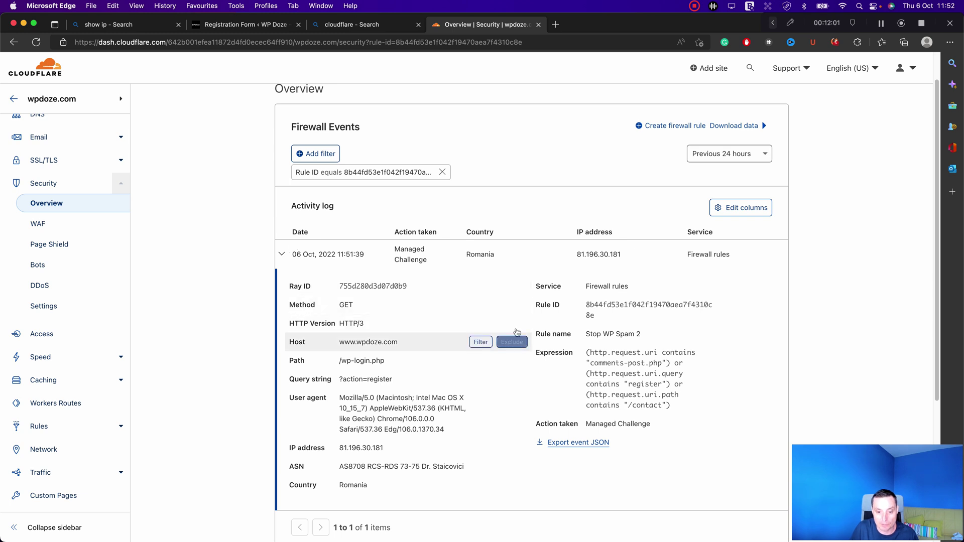
{"action": "scroll", "coordinate": [437, 334], "scroll_direction": "down", "scroll_amount": 2}
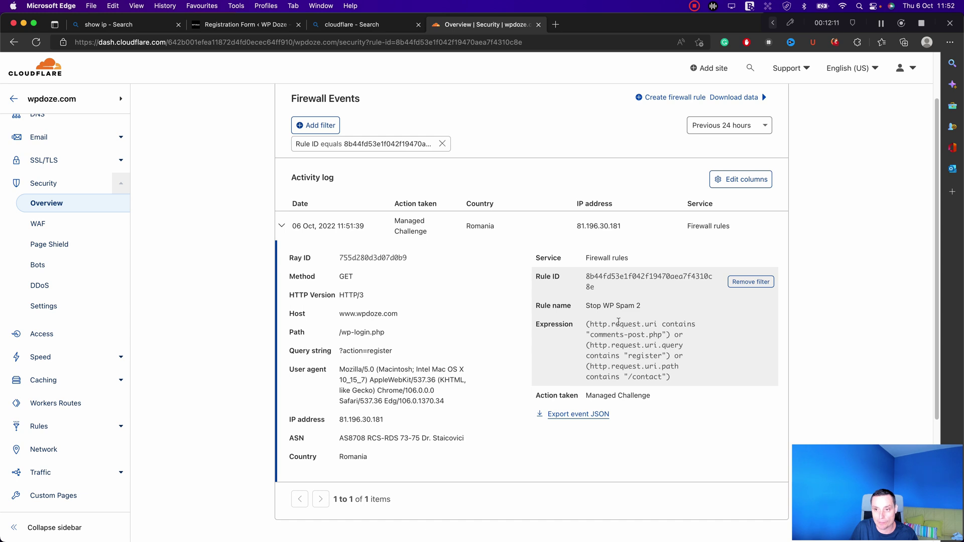
{"action": "left_click", "coordinate": [882, 24]}
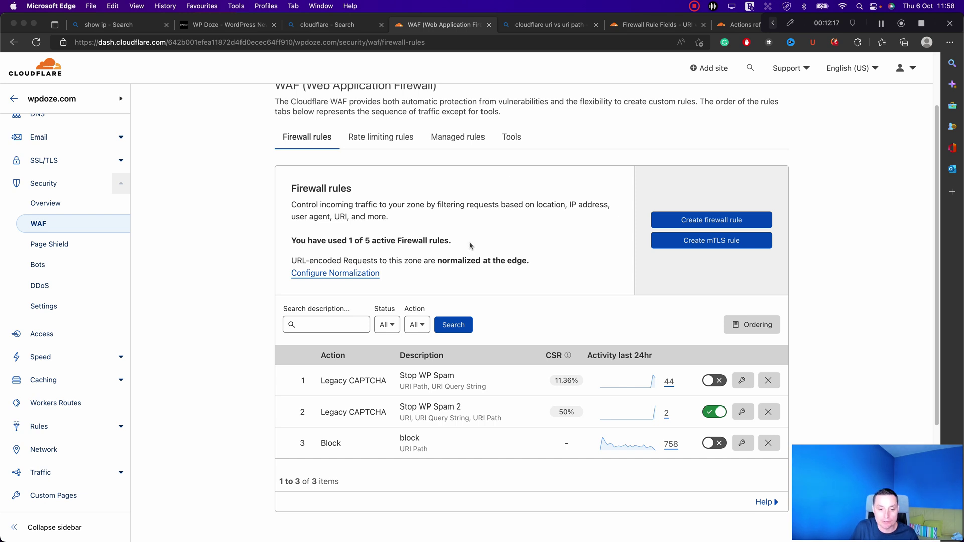
{"action": "scroll", "coordinate": [532, 297], "scroll_direction": "up", "scroll_amount": 2}
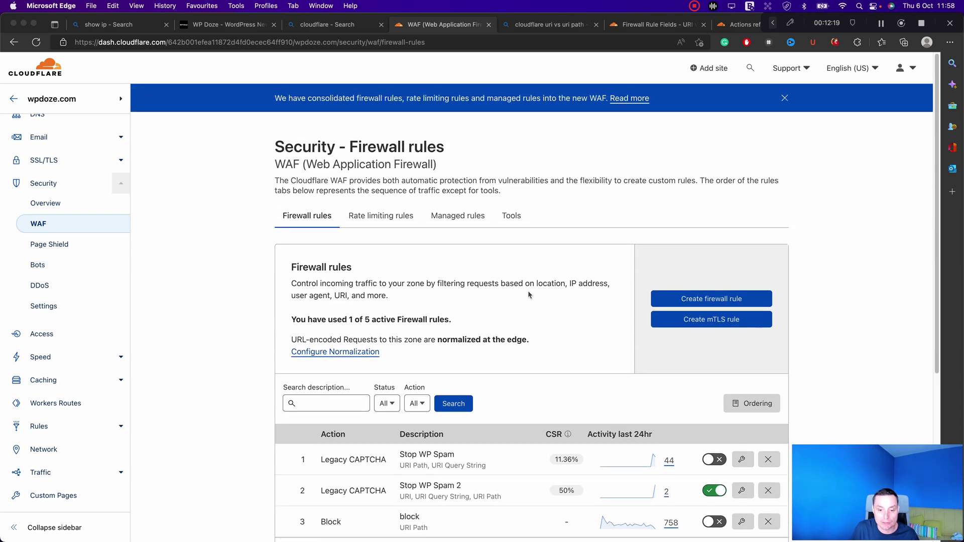
{"action": "scroll", "coordinate": [477, 249], "scroll_direction": "down", "scroll_amount": 3}
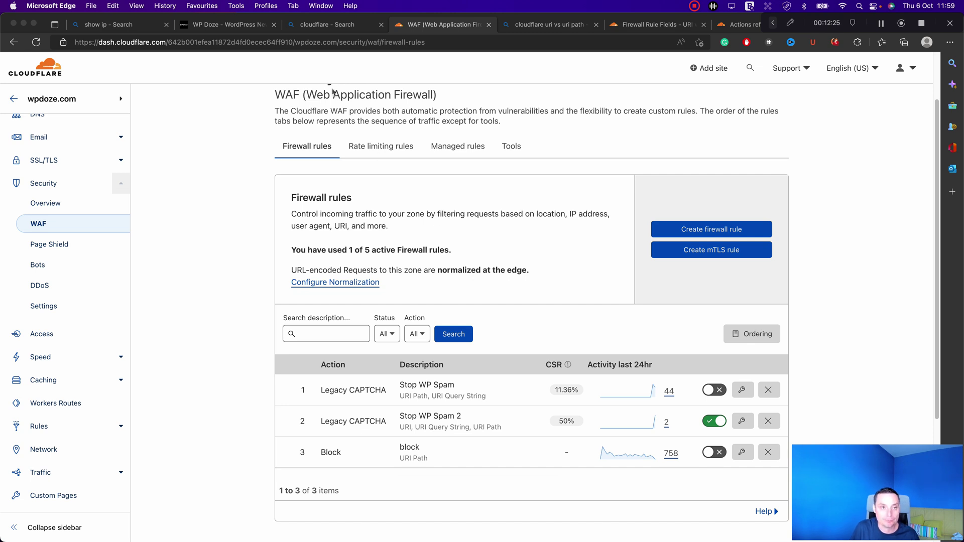
- Open the Fix WordPress Email Not Sending Issues article on the WP Doze site
{"action": "left_click", "coordinate": [227, 19]}
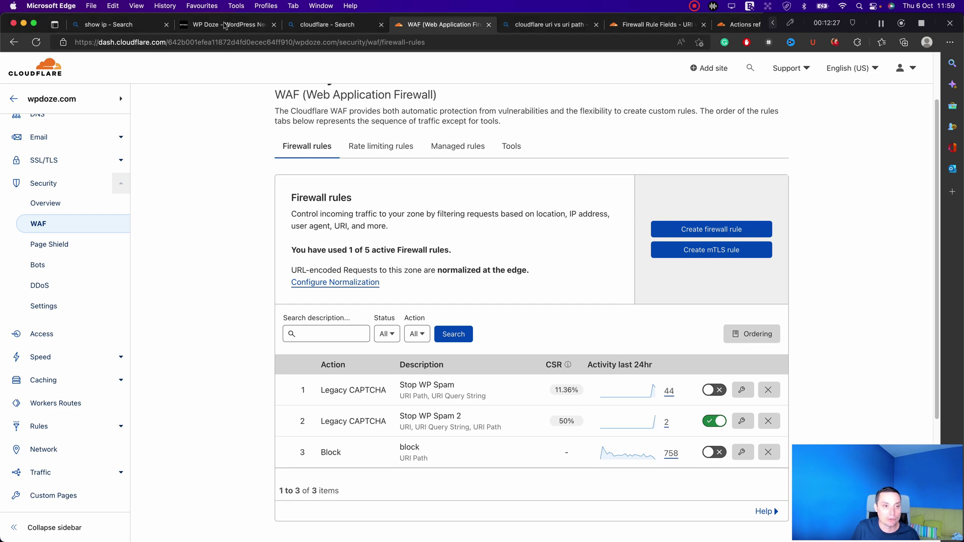
{"action": "left_click", "coordinate": [226, 25]}
{"action": "scroll", "coordinate": [497, 191], "scroll_direction": "down", "scroll_amount": 8}
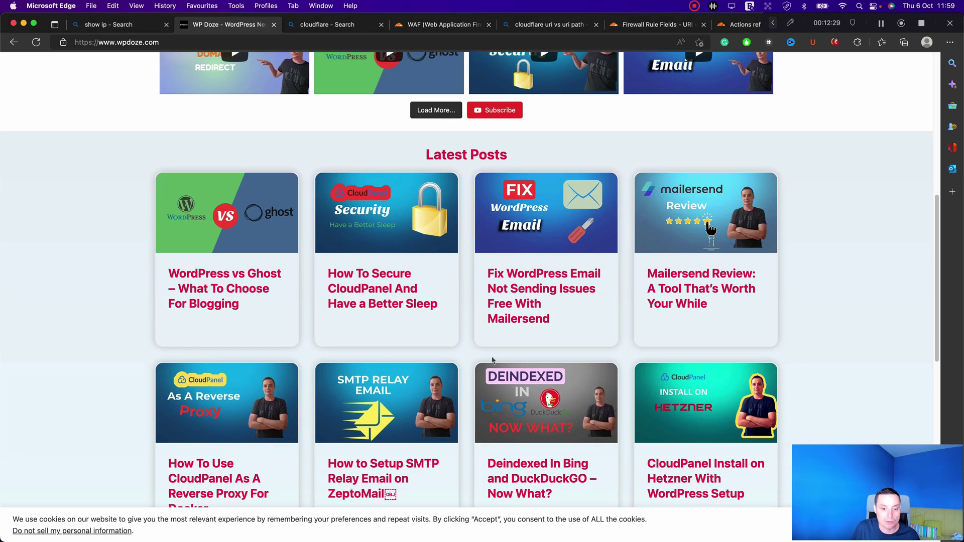
{"action": "left_click", "coordinate": [557, 284]}
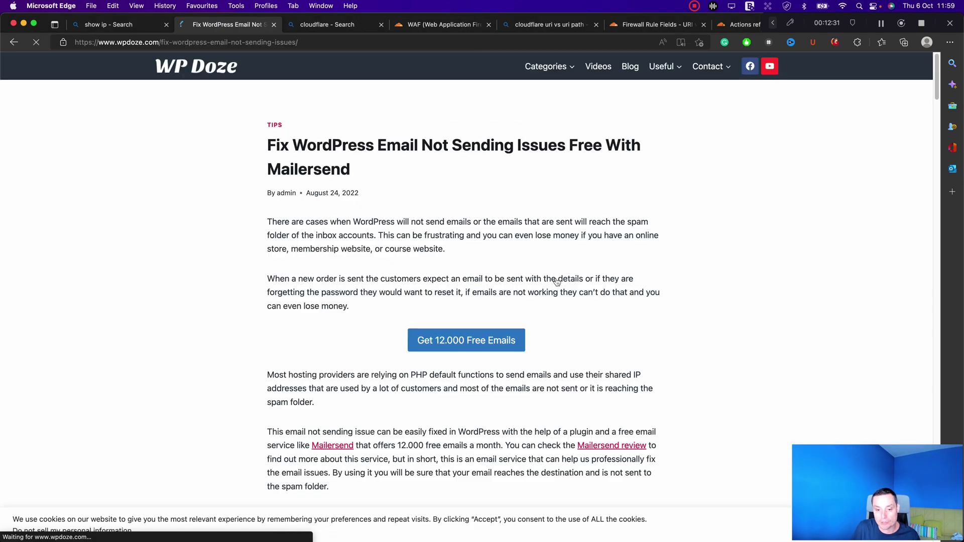
{"action": "scroll", "coordinate": [531, 250], "scroll_direction": "down", "scroll_amount": 20}
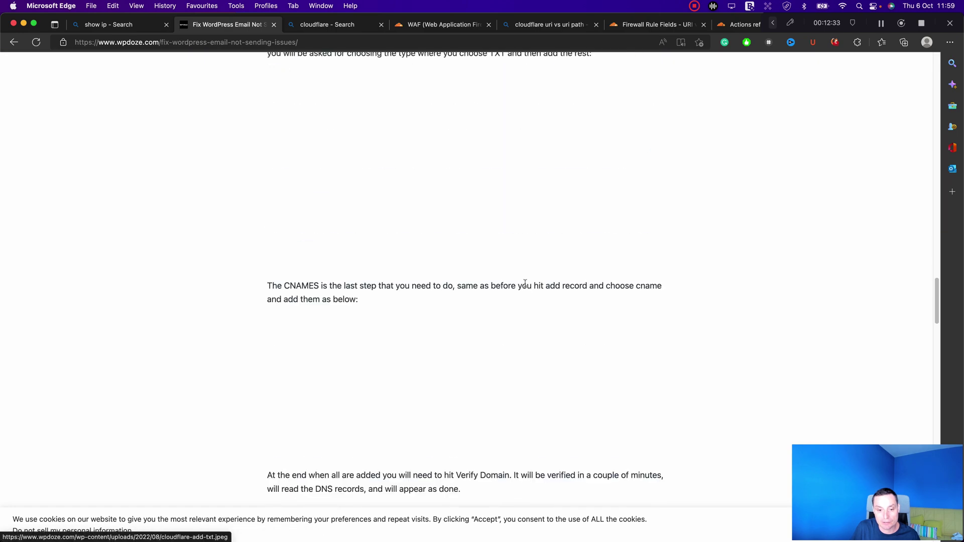
{"action": "scroll", "coordinate": [526, 287], "scroll_direction": "down", "scroll_amount": 20}
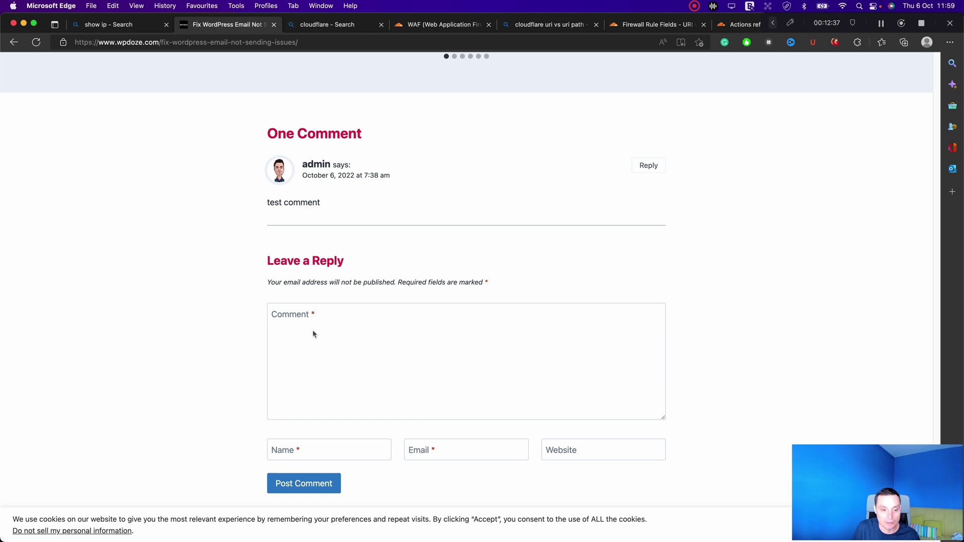
- Post the comment 'test comment 2' with the saved name and email autofilled
{"action": "left_click", "coordinate": [316, 324]}
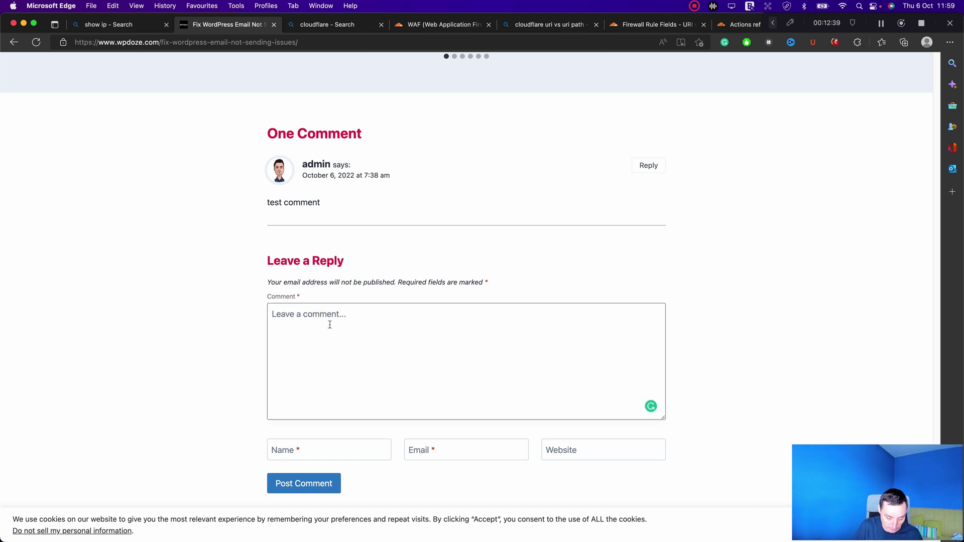
{"action": "type", "text": "test"}
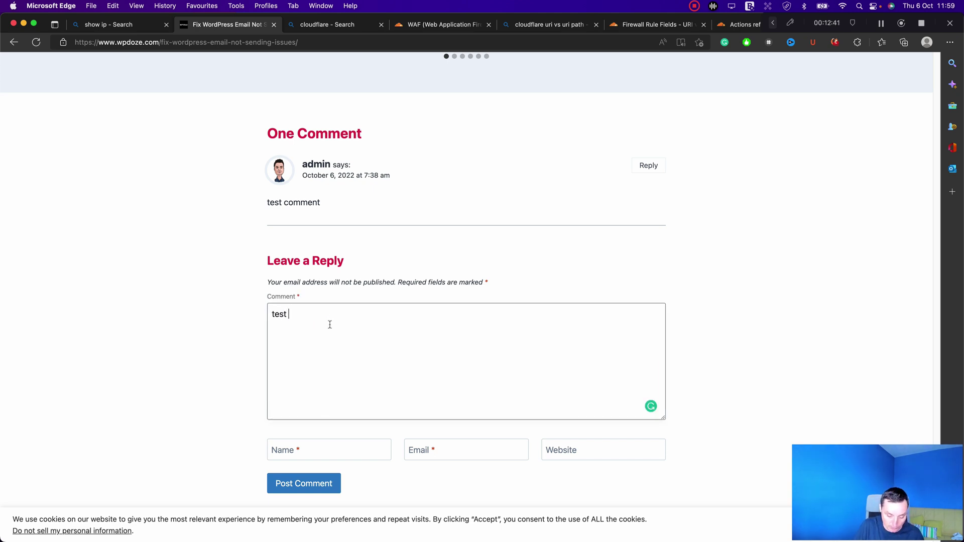
{"action": "type", "text": " comment 2"}
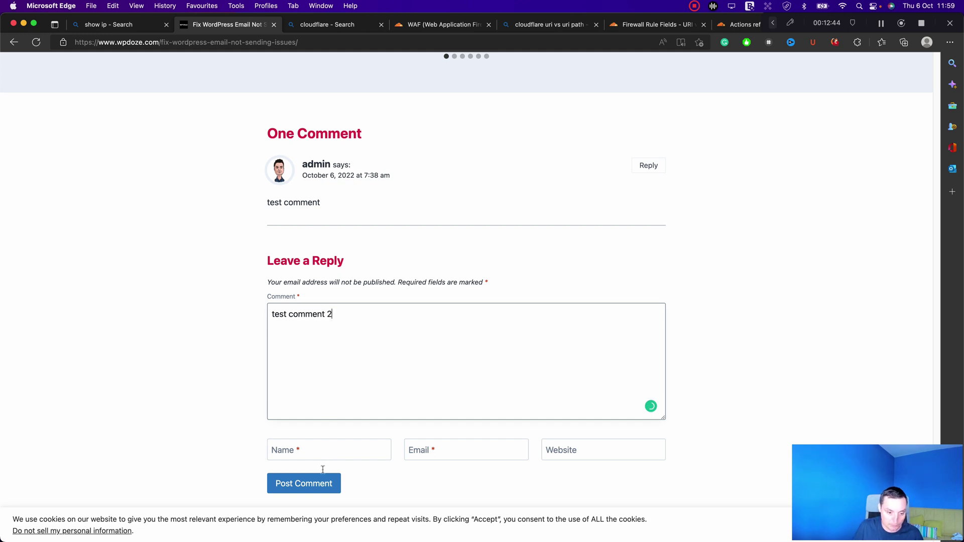
{"action": "left_click", "coordinate": [323, 452]}
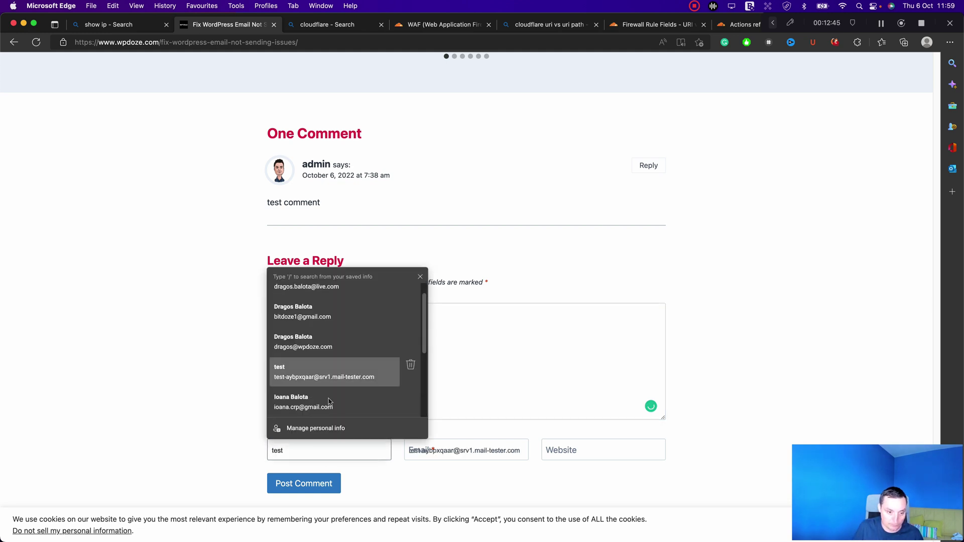
{"action": "left_click", "coordinate": [321, 313]}
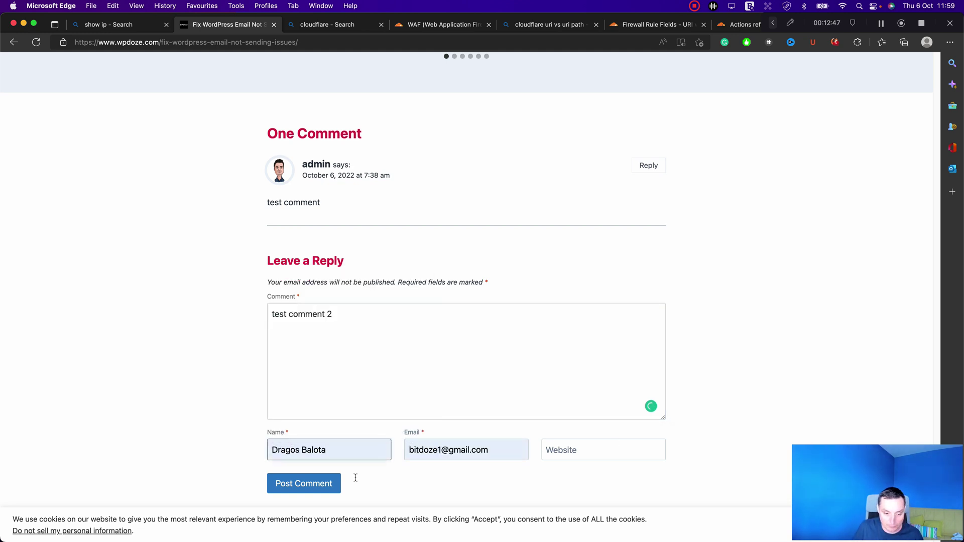
{"action": "left_click", "coordinate": [318, 483]}
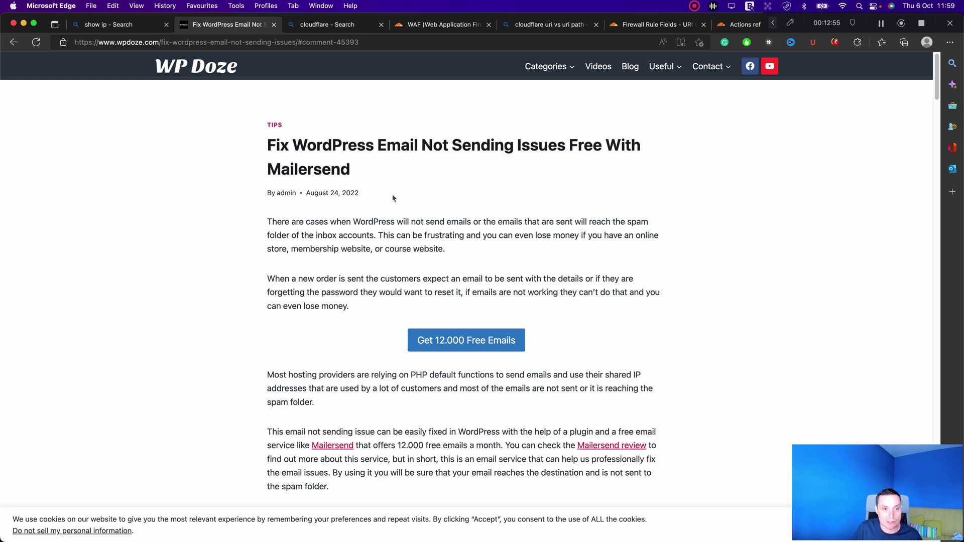
- Back in the Cloudflare WAF rules list, view Stop WP Spam 2's issued and solved challenge counts
{"action": "scroll", "coordinate": [393, 198], "scroll_direction": "down", "scroll_amount": 2}
{"action": "scroll", "coordinate": [531, 298], "scroll_direction": "up", "scroll_amount": 2}
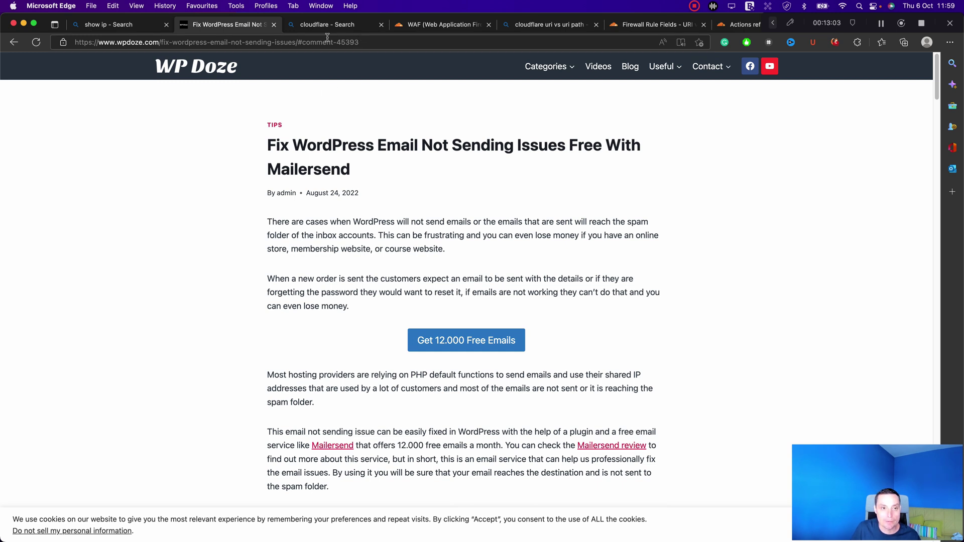
{"action": "left_click", "coordinate": [442, 30]}
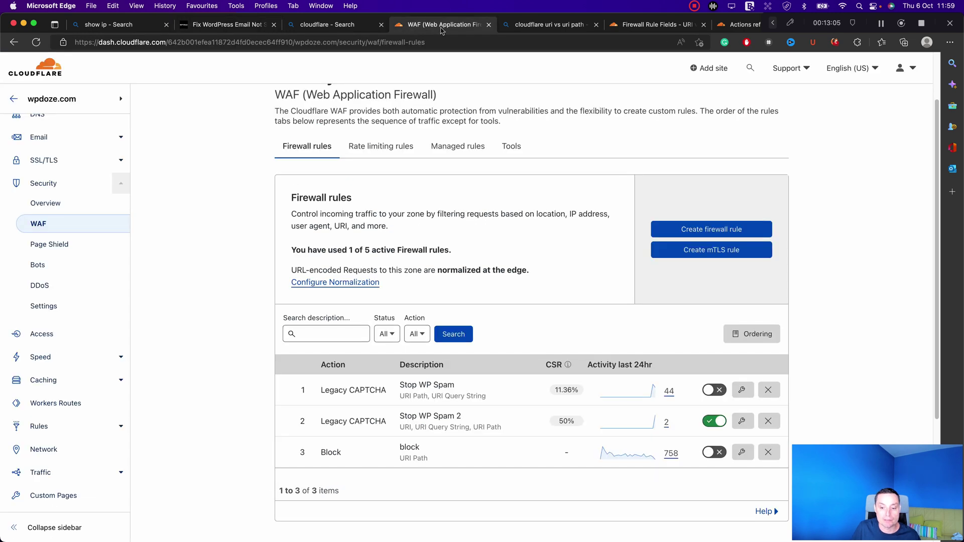
{"action": "left_click", "coordinate": [654, 422]}
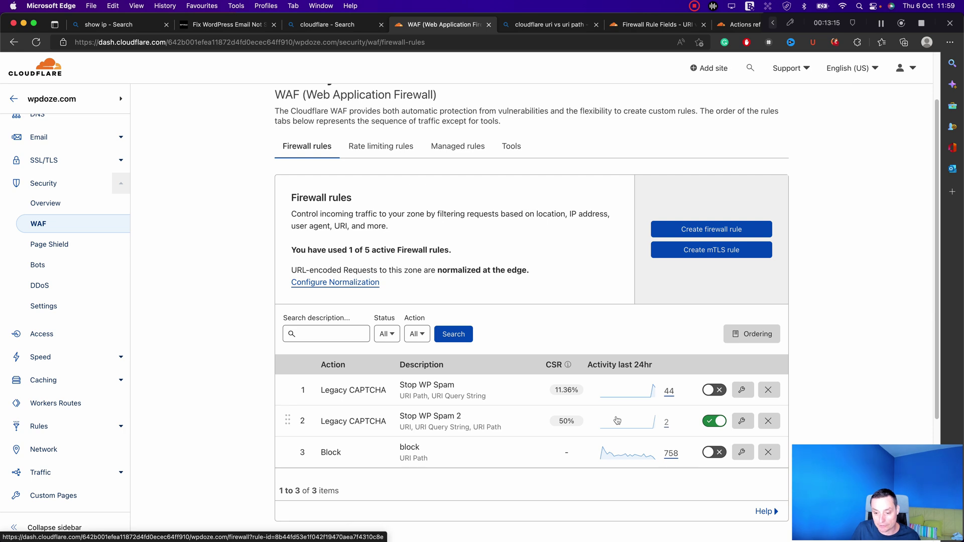
- Open Stop WP Spam 2's firewall events and expand the 11:51:39 event's details
{"action": "left_click", "coordinate": [621, 420]}
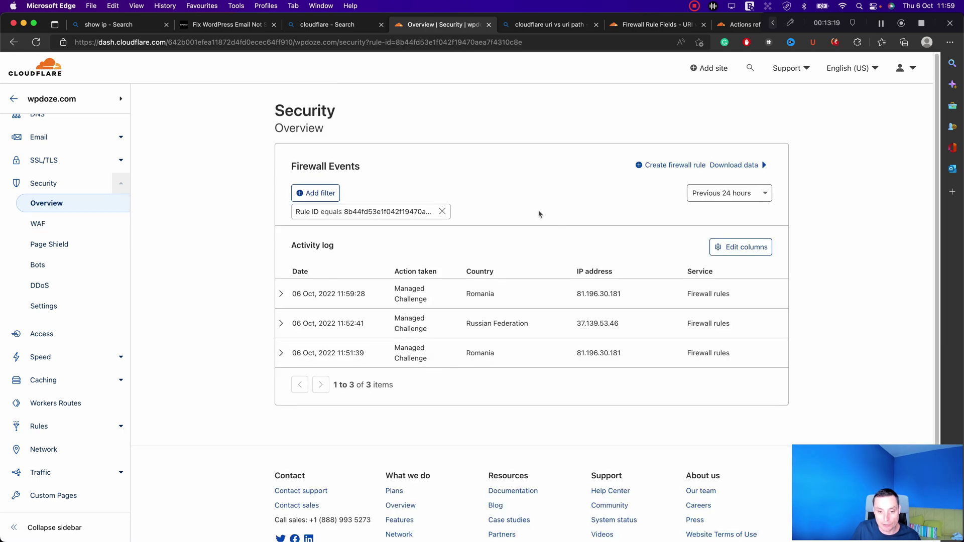
{"action": "left_click", "coordinate": [308, 354]}
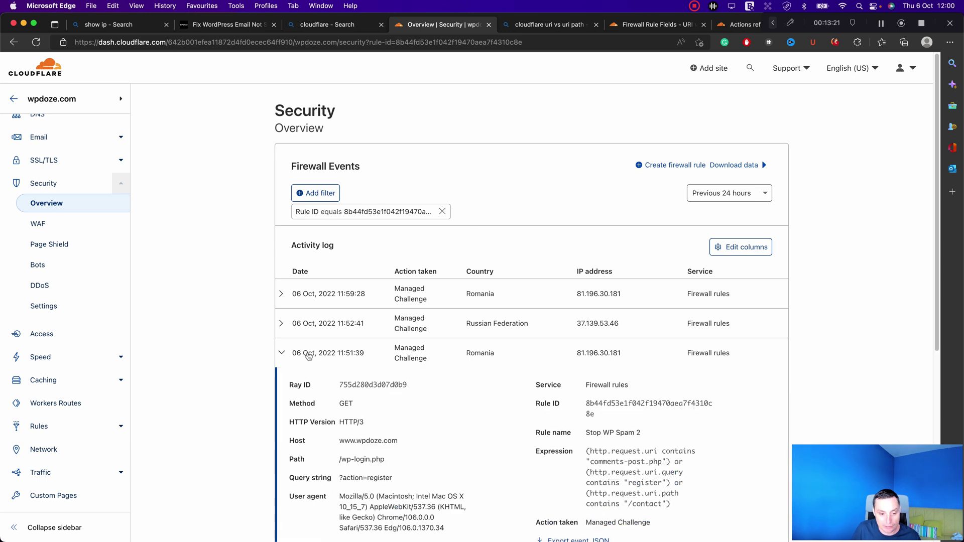
{"action": "scroll", "coordinate": [409, 345], "scroll_direction": "down", "scroll_amount": 2}
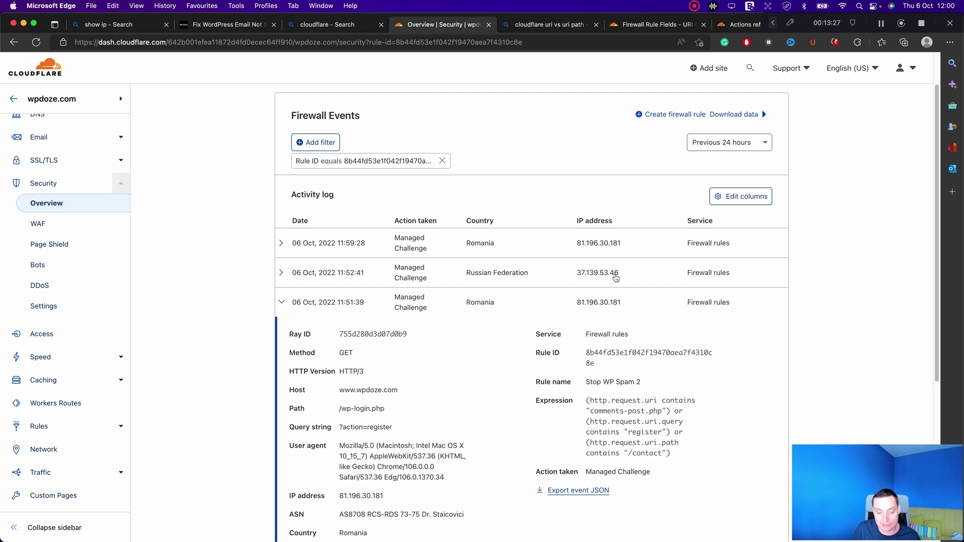
- Review the Russian Federation event, then expand the 11:59:28 Romania event's details
{"action": "left_click", "coordinate": [352, 276]}
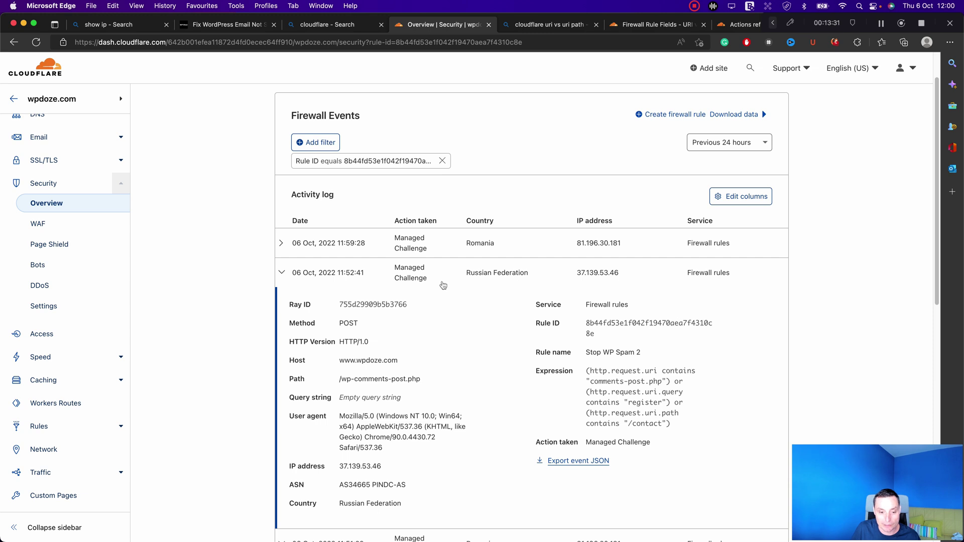
{"action": "scroll", "coordinate": [423, 322], "scroll_direction": "down", "scroll_amount": 2}
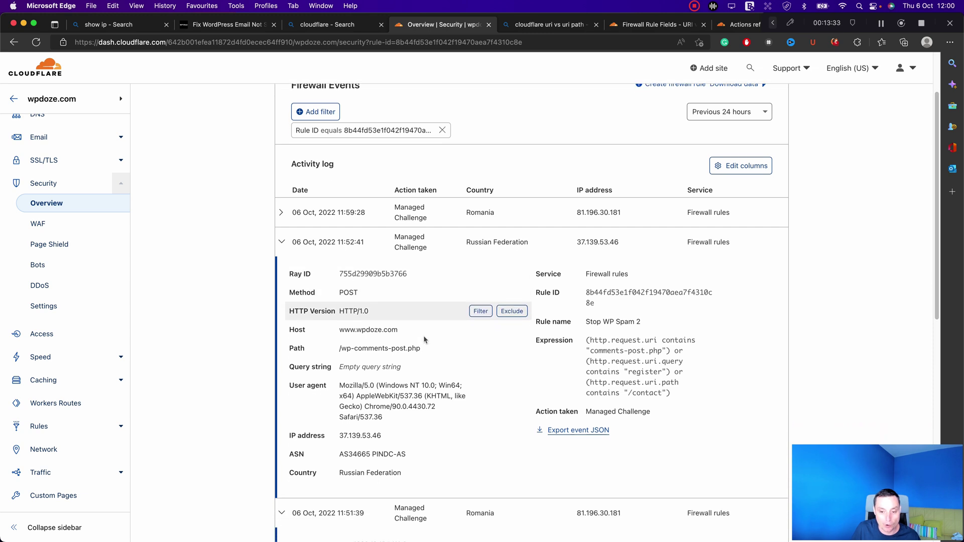
{"action": "scroll", "coordinate": [424, 335], "scroll_direction": "down", "scroll_amount": 1}
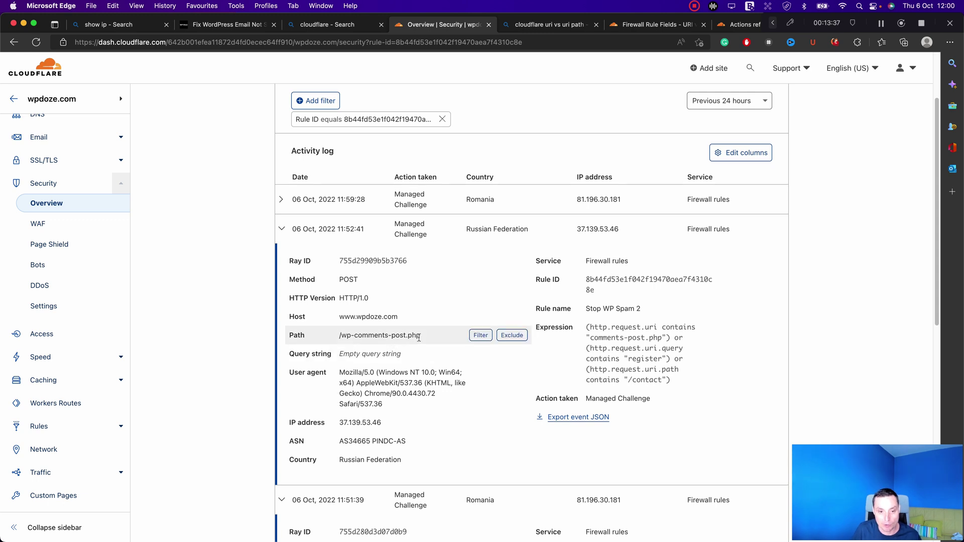
{"action": "scroll", "coordinate": [628, 322], "scroll_direction": "up", "scroll_amount": 5}
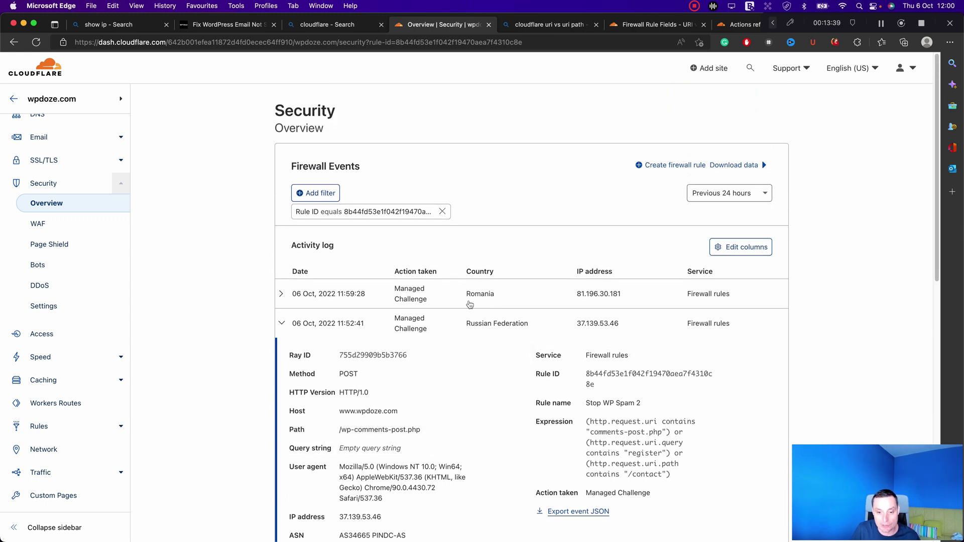
{"action": "left_click", "coordinate": [326, 296]}
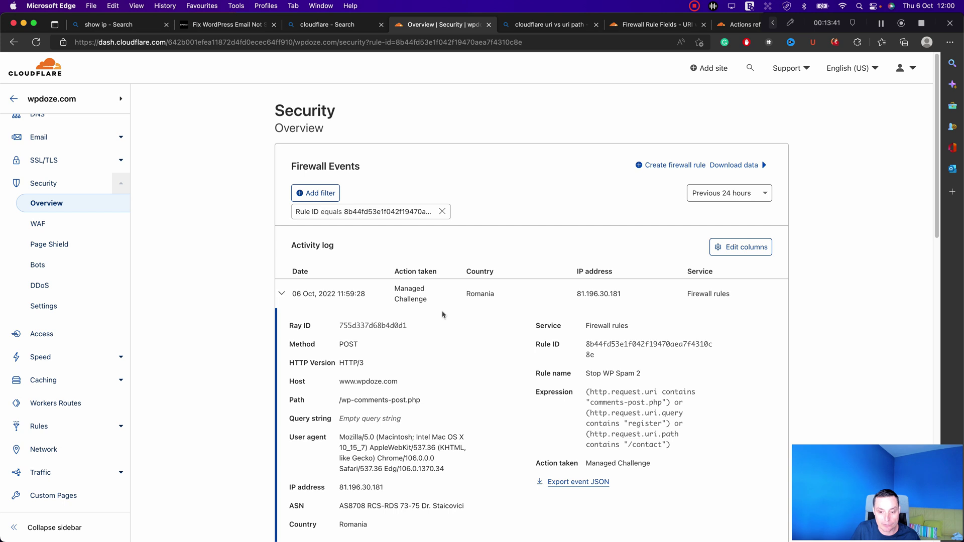
{"action": "mouse_move", "coordinate": [509, 329]}
{"action": "scroll", "coordinate": [365, 391], "scroll_direction": "down", "scroll_amount": 1}
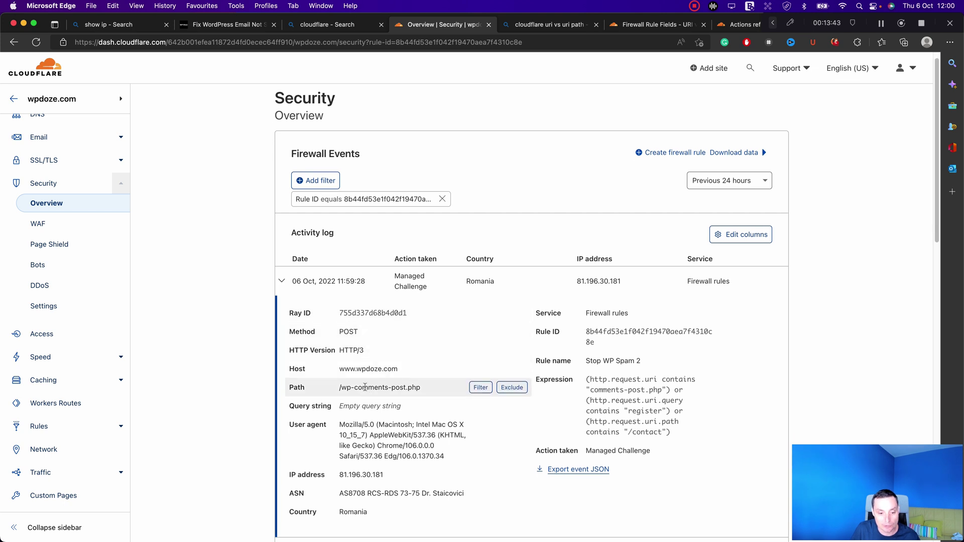
{"action": "scroll", "coordinate": [386, 386], "scroll_direction": "up", "scroll_amount": 1}
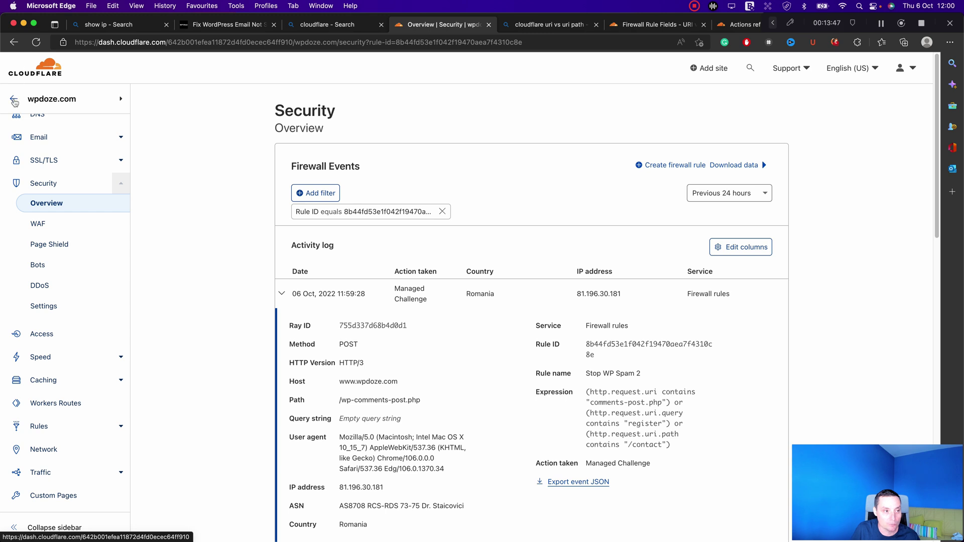
- Compare the Legacy CAPTCHA and JS Challenge actions in the firewall rule actions documentation
{"action": "left_click", "coordinate": [15, 102]}
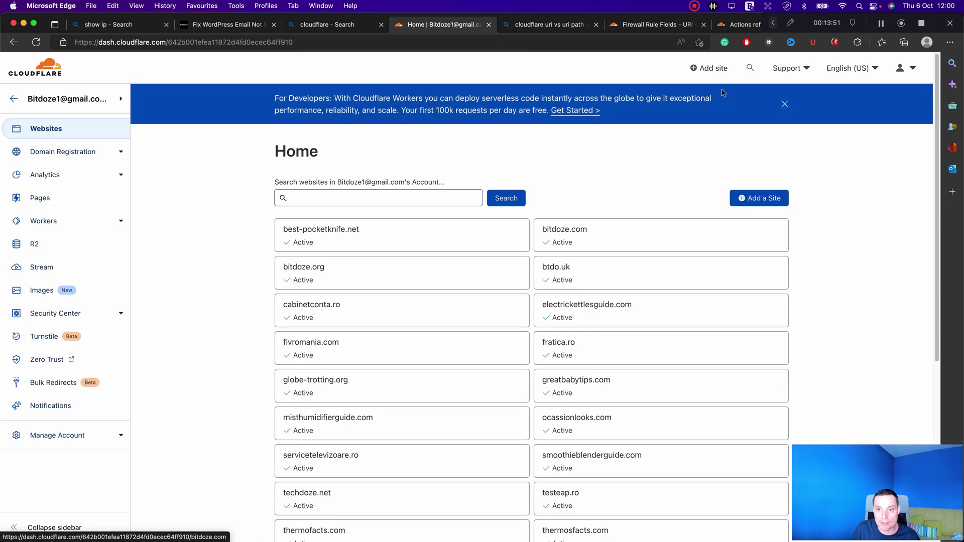
{"action": "left_click", "coordinate": [656, 25]}
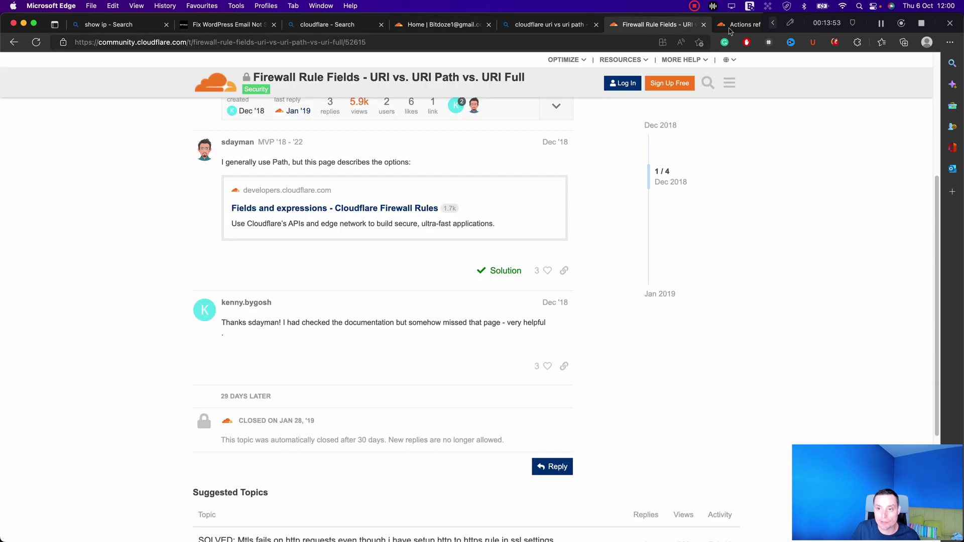
{"action": "left_click", "coordinate": [741, 26]}
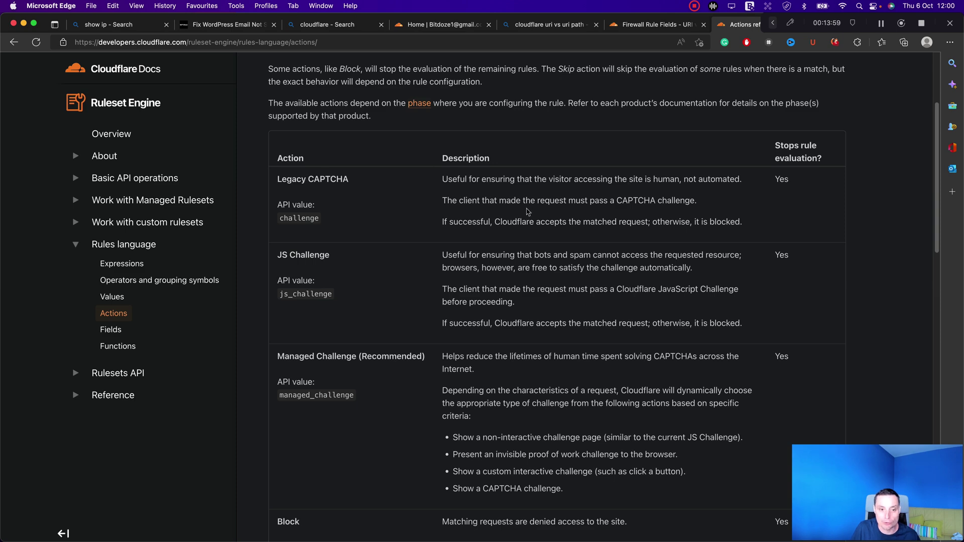
{"action": "scroll", "coordinate": [526, 198], "scroll_direction": "down", "scroll_amount": 1}
{"action": "scroll", "coordinate": [525, 198], "scroll_direction": "up", "scroll_amount": 1}
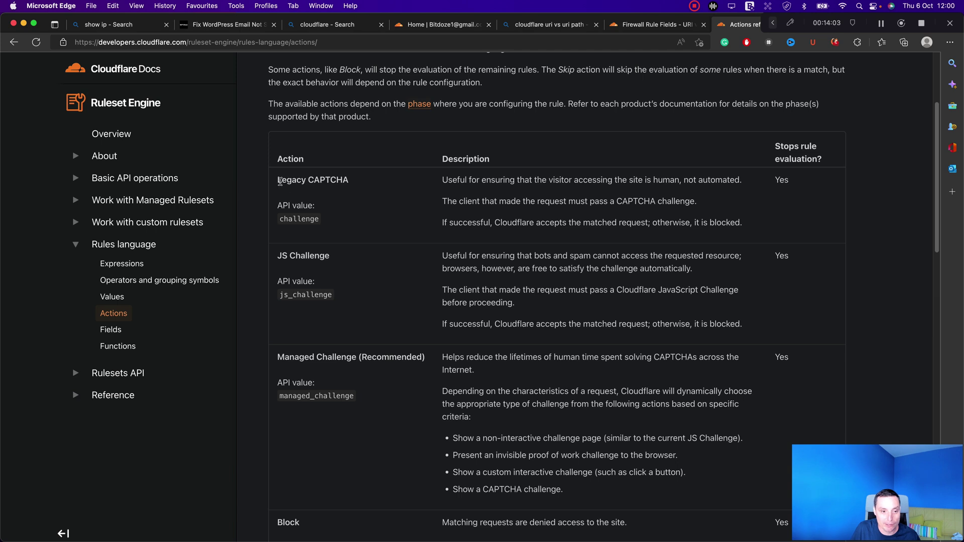
{"action": "left_click_drag", "start_coordinate": [281, 181], "coordinate": [374, 184]}
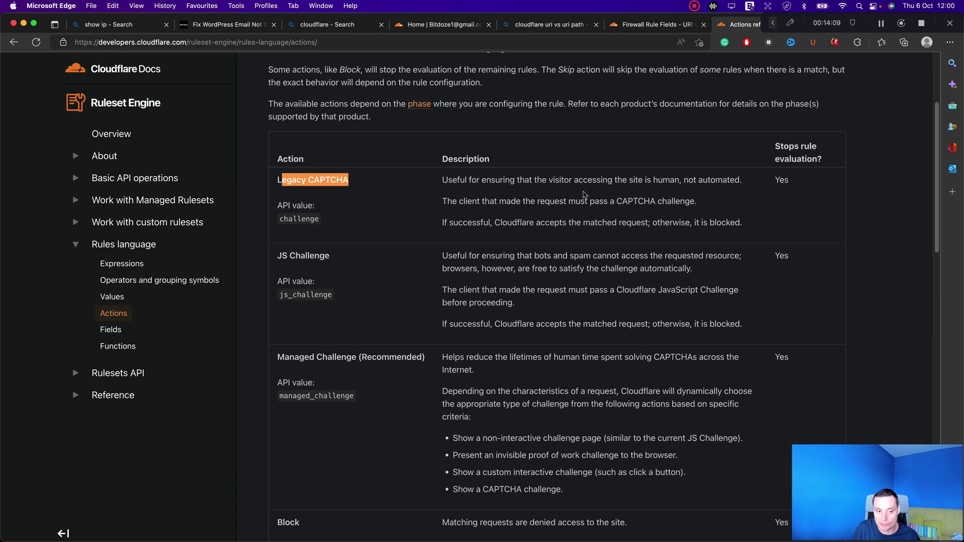
{"action": "left_click", "coordinate": [291, 257]}
{"action": "left_click_drag", "start_coordinate": [278, 256], "coordinate": [330, 257]}
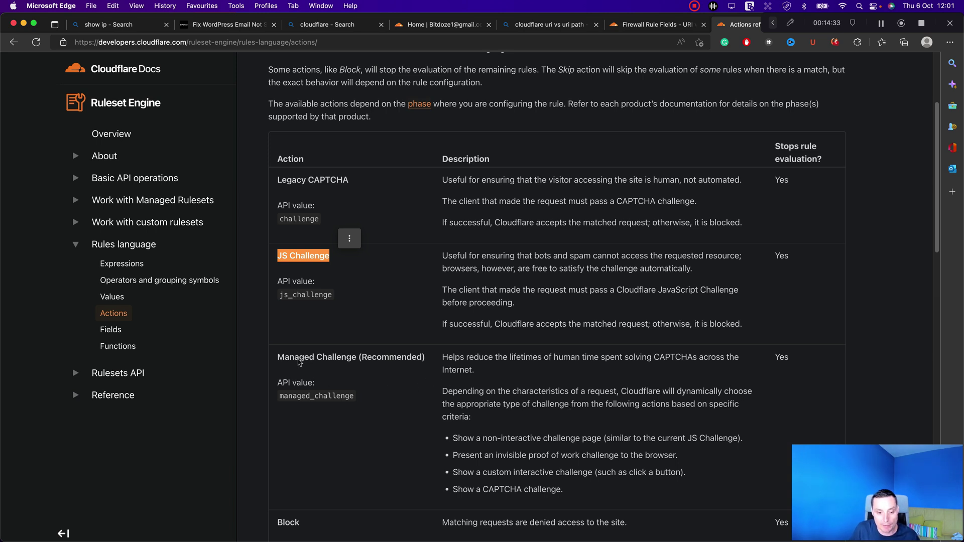
- Show the second page of the account's websites, which lists wpdoze.com
{"action": "left_click", "coordinate": [440, 25]}
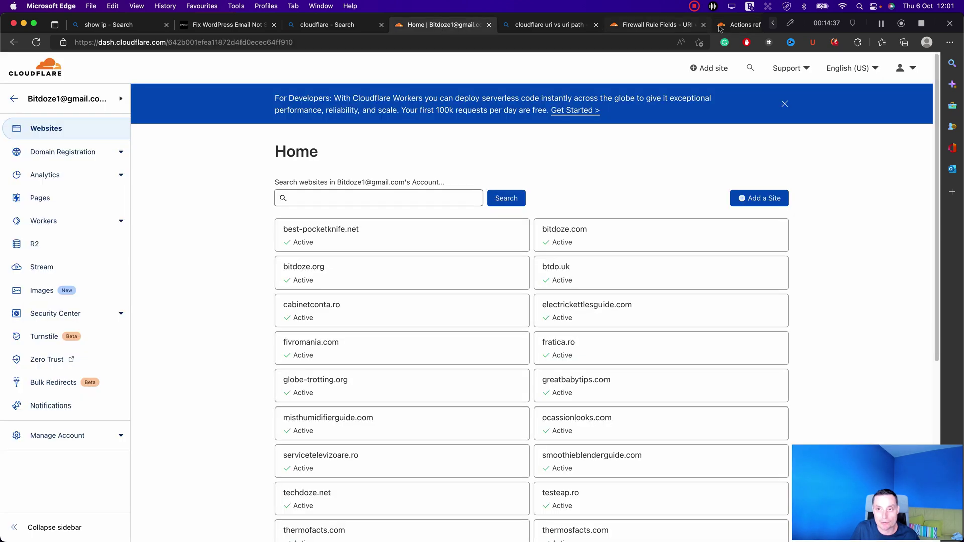
{"action": "left_click", "coordinate": [745, 25]}
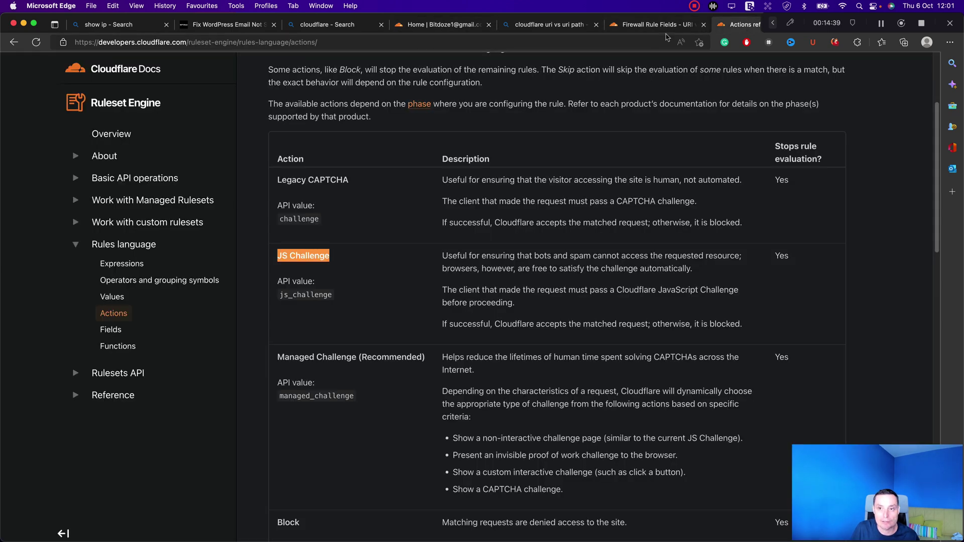
{"action": "left_click", "coordinate": [669, 25]}
{"action": "left_click", "coordinate": [423, 25]}
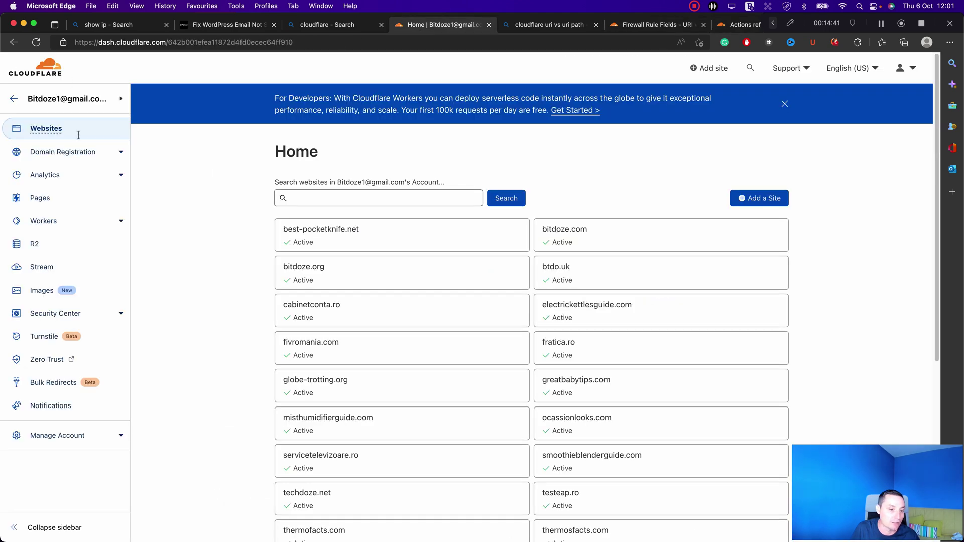
{"action": "scroll", "coordinate": [478, 344], "scroll_direction": "down", "scroll_amount": 5}
{"action": "left_click", "coordinate": [304, 321]}
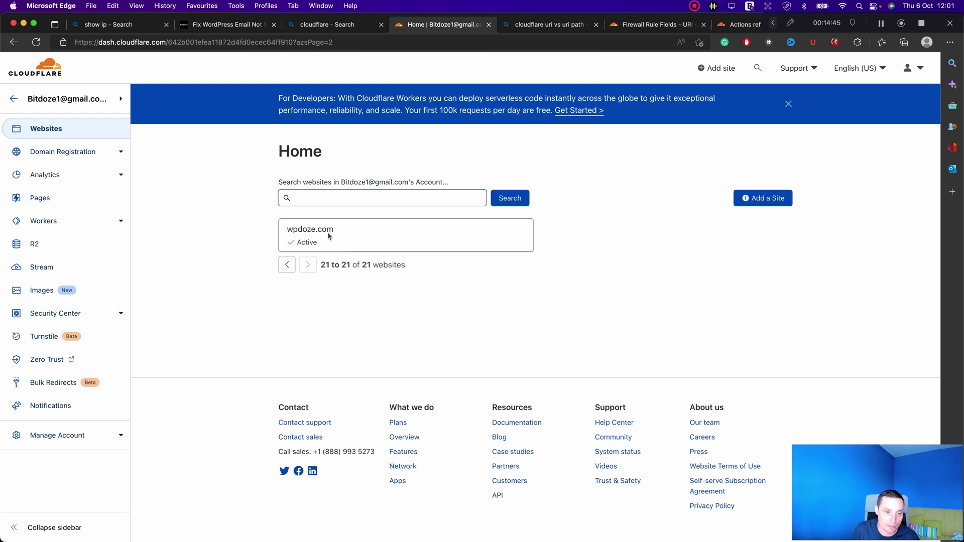
- Open wpdoze.com's Security > WAF Firewall rules, where Stop WP Spam 2 uses Legacy CAPTCHA
{"action": "left_click", "coordinate": [323, 230]}
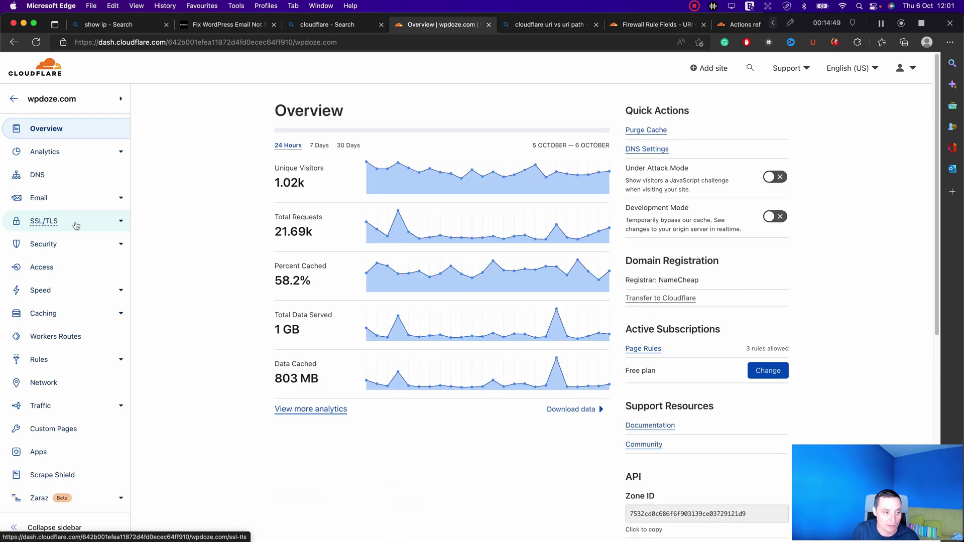
{"action": "left_click", "coordinate": [69, 244]}
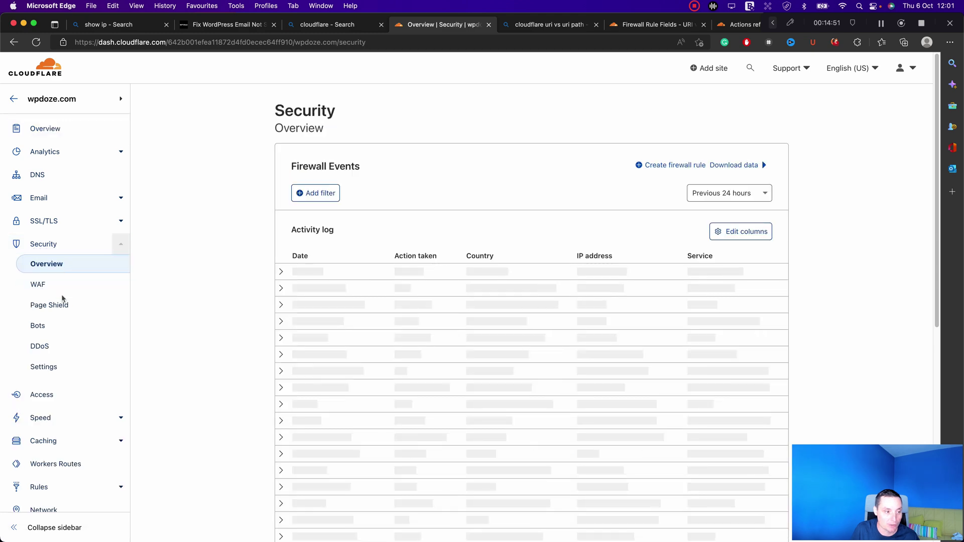
{"action": "left_click", "coordinate": [40, 292]}
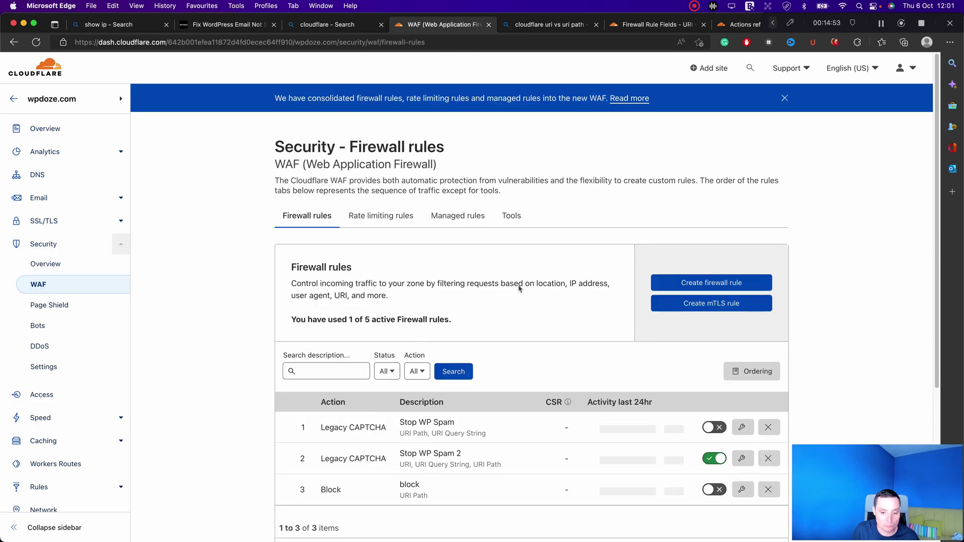
{"action": "scroll", "coordinate": [519, 285], "scroll_direction": "down", "scroll_amount": 2}
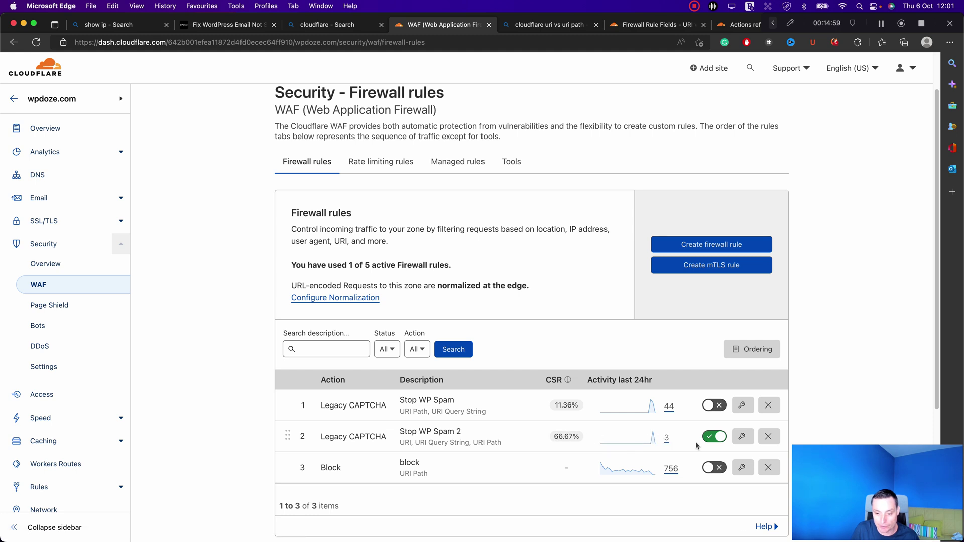
- Switch Stop WP Spam 2's action from Legacy CAPTCHA to Managed Challenge and save the rule
{"action": "left_click", "coordinate": [744, 436]}
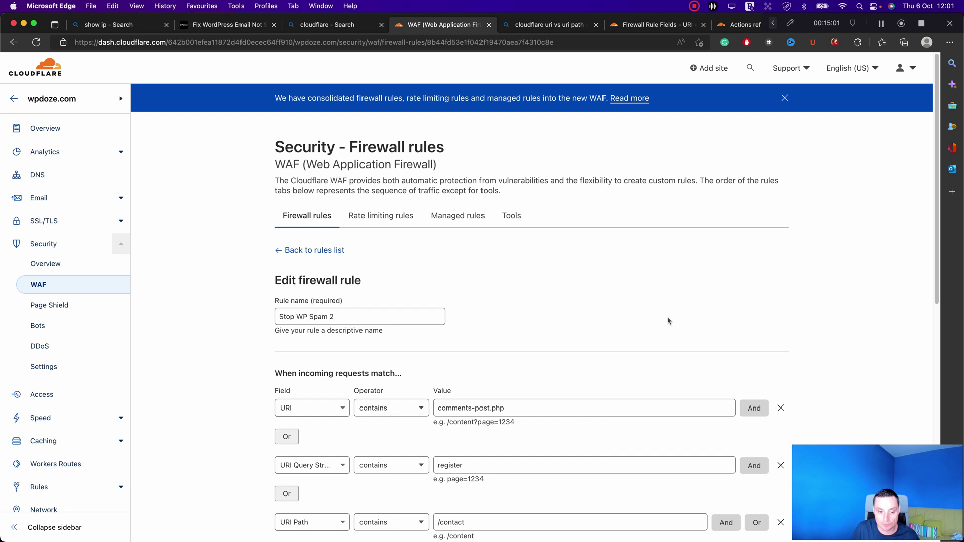
{"action": "scroll", "coordinate": [637, 252], "scroll_direction": "down", "scroll_amount": 8}
{"action": "left_click", "coordinate": [306, 298]}
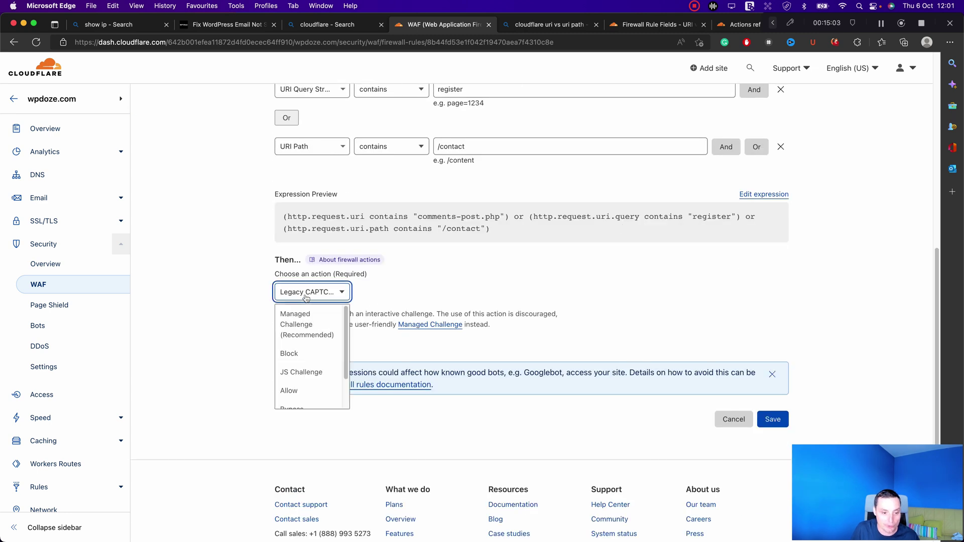
{"action": "left_click", "coordinate": [313, 322]}
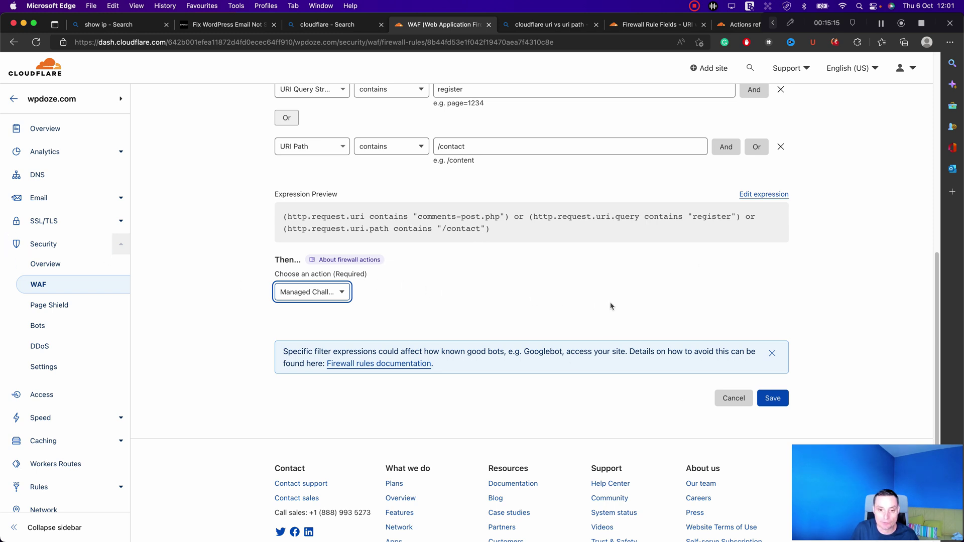
{"action": "scroll", "coordinate": [668, 324], "scroll_direction": "up", "scroll_amount": 1}
{"action": "scroll", "coordinate": [670, 326], "scroll_direction": "up", "scroll_amount": 2}
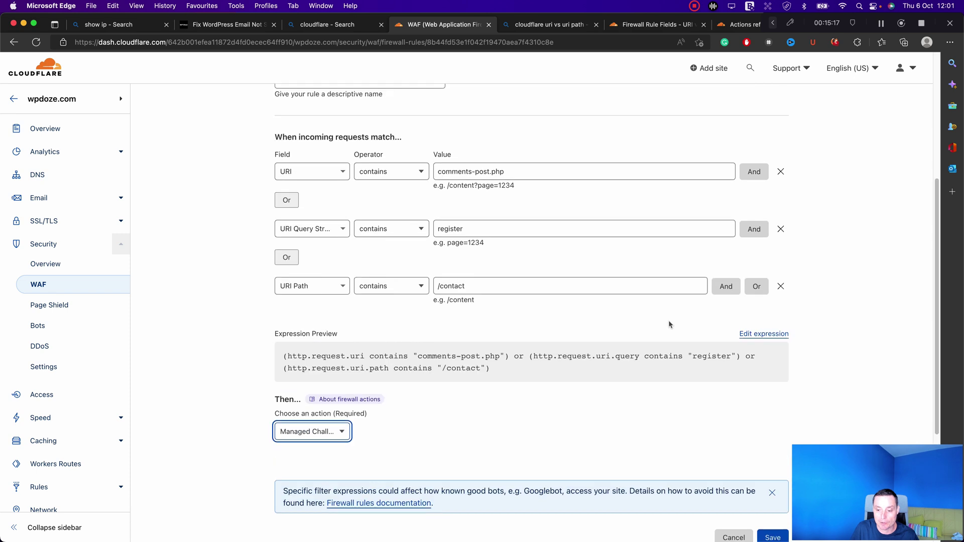
{"action": "scroll", "coordinate": [670, 326], "scroll_direction": "down", "scroll_amount": 4}
{"action": "left_click", "coordinate": [783, 354]}
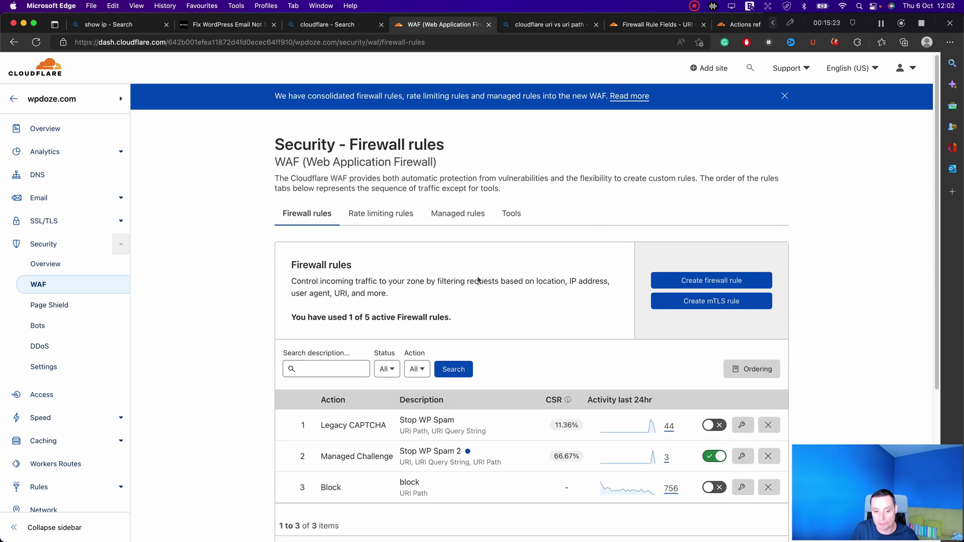
{"action": "scroll", "coordinate": [477, 280], "scroll_direction": "down", "scroll_amount": 5}
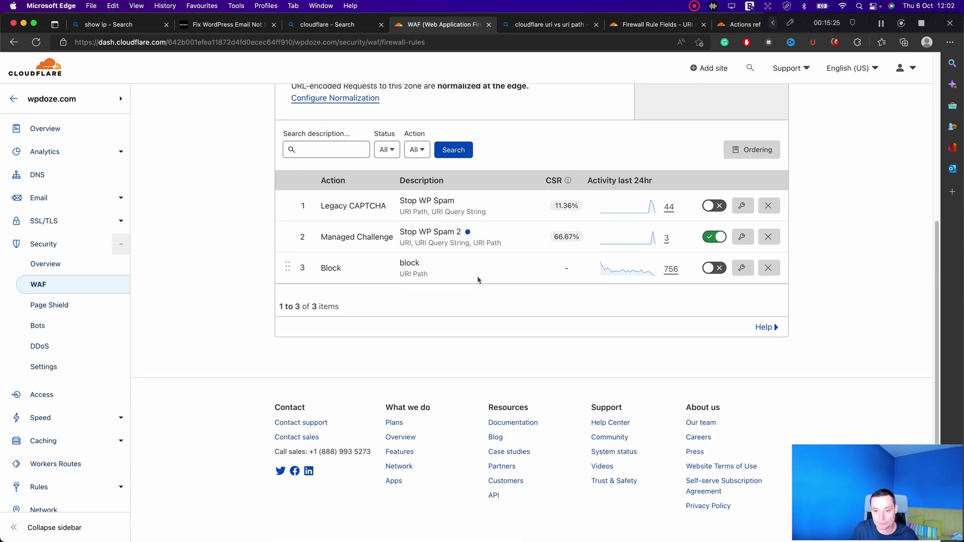